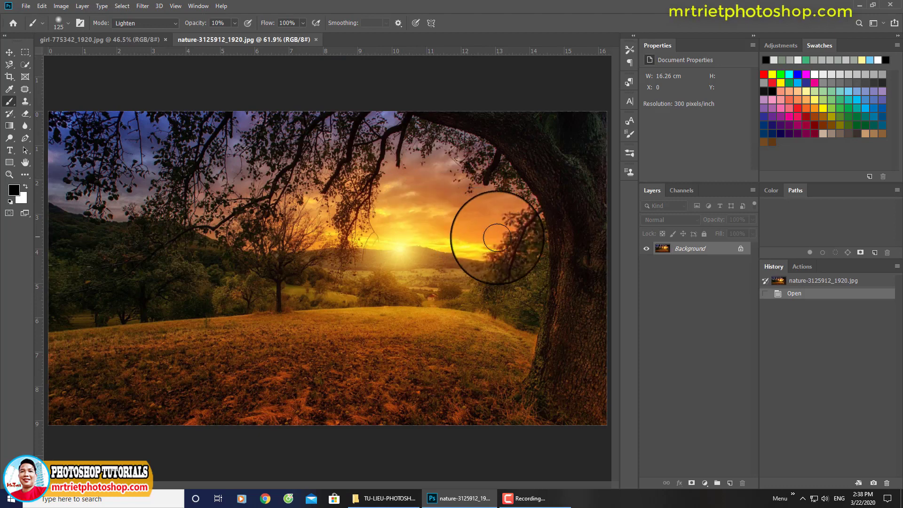
# - In girl-775342_1920.jpg, start a Pen tool path from below the canvas up the left edge of the woman's skirt
pyautogui.click(123, 41)
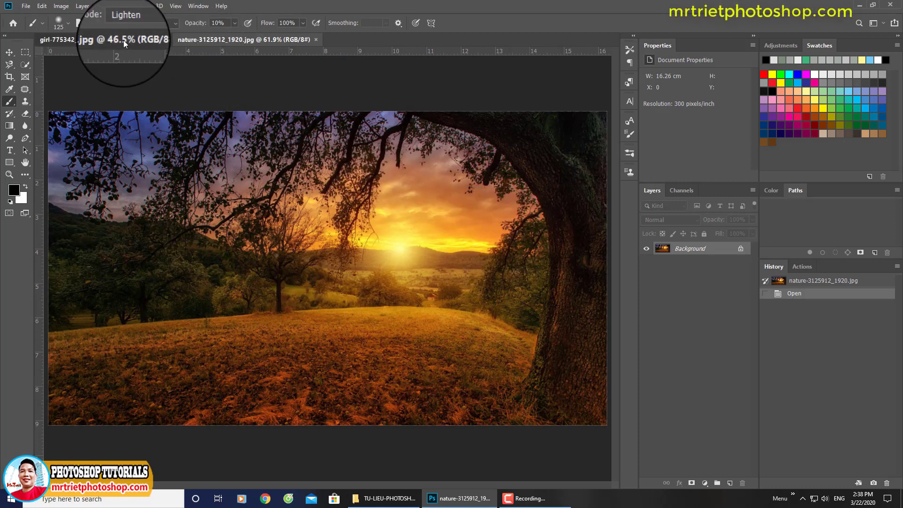
pyautogui.press('p')
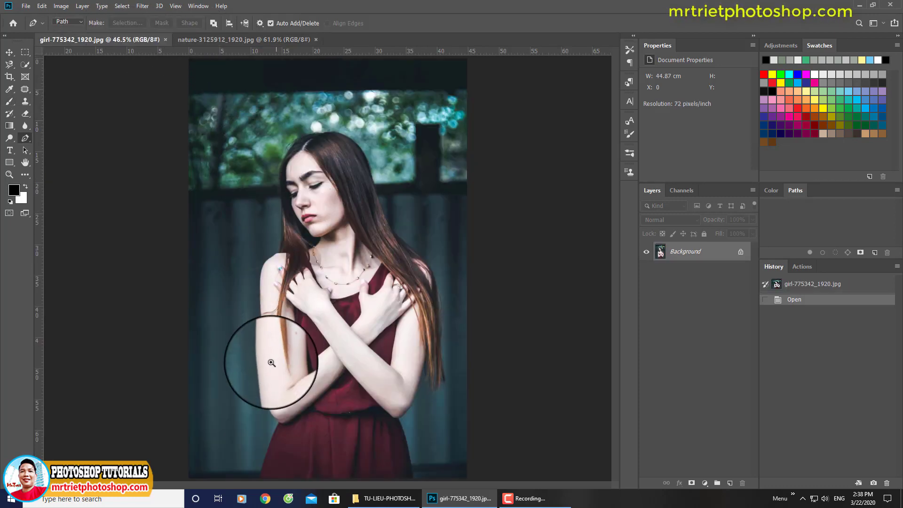
pyautogui.moveTo(284, 363)
pyautogui.mouseDown()
pyautogui.moveTo(311, 393)
pyautogui.moveTo(275, 141)
pyautogui.mouseUp()
pyautogui.moveTo(222, 374); pyautogui.dragTo(234, 387)
pyautogui.moveTo(195, 439); pyautogui.dragTo(207, 441)
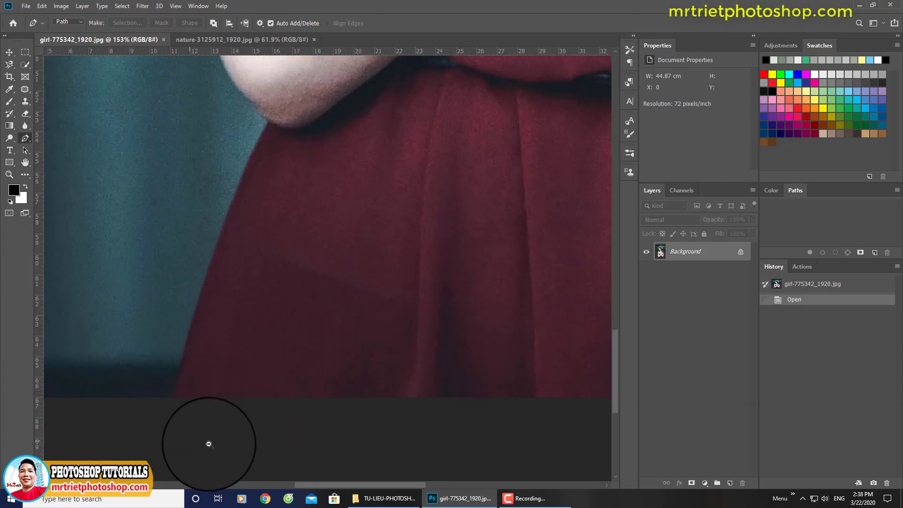
pyautogui.moveTo(172, 364); pyautogui.dragTo(200, 343)
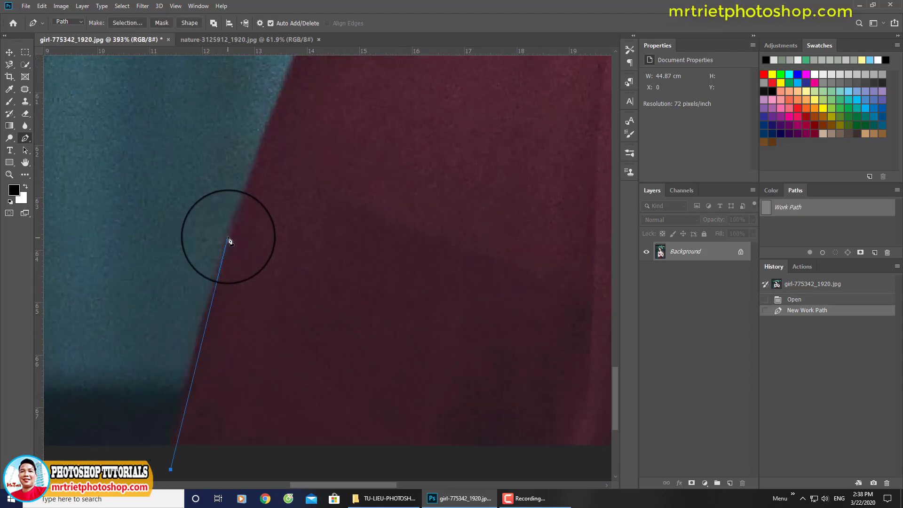
pyautogui.moveTo(282, 119); pyautogui.dragTo(275, 105)
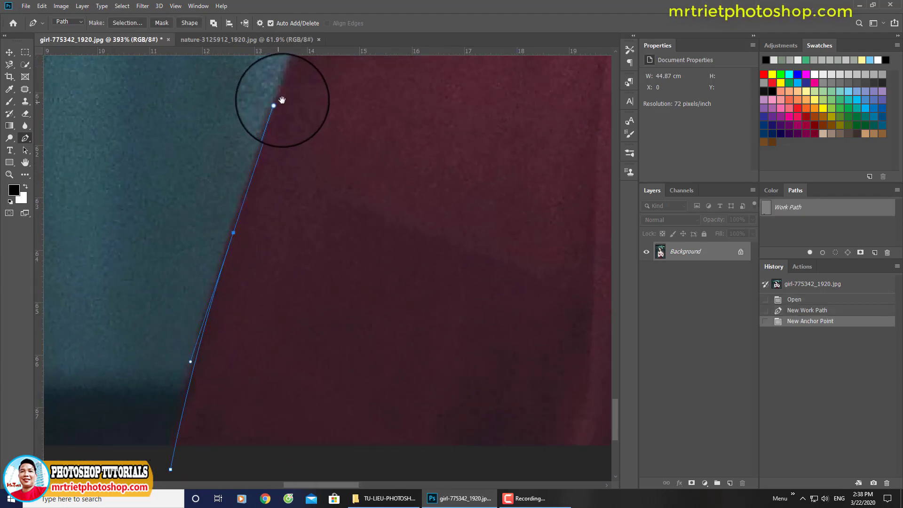
# - Extend the path up the skirt's left edge to the elbow, redoing the anchor where the skirt meets the arm
pyautogui.moveTo(281, 33); pyautogui.dragTo(273, 216)
pyautogui.moveTo(329, 157); pyautogui.dragTo(355, 124)
pyautogui.moveTo(291, 116); pyautogui.dragTo(286, 114)
pyautogui.moveTo(286, 114); pyautogui.dragTo(291, 244)
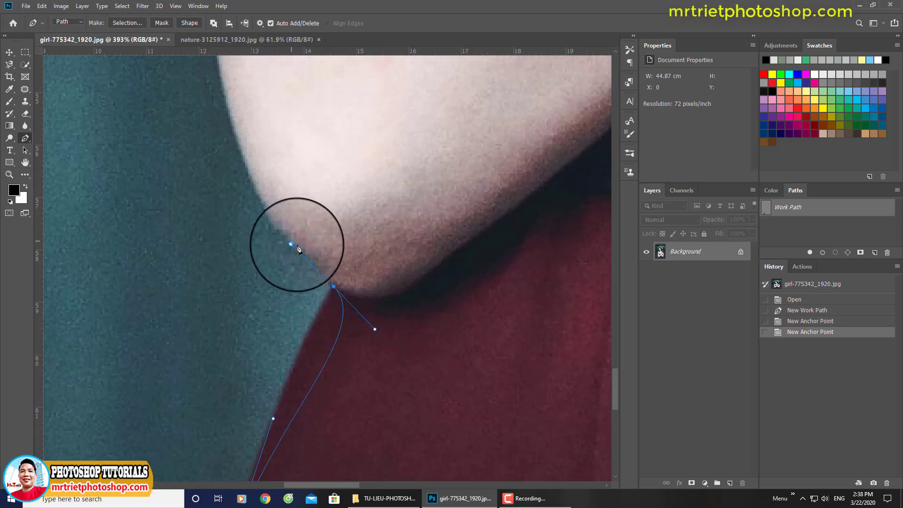
pyautogui.hotkey('ctrl', 'z')
pyautogui.moveTo(330, 290); pyautogui.dragTo(286, 234)
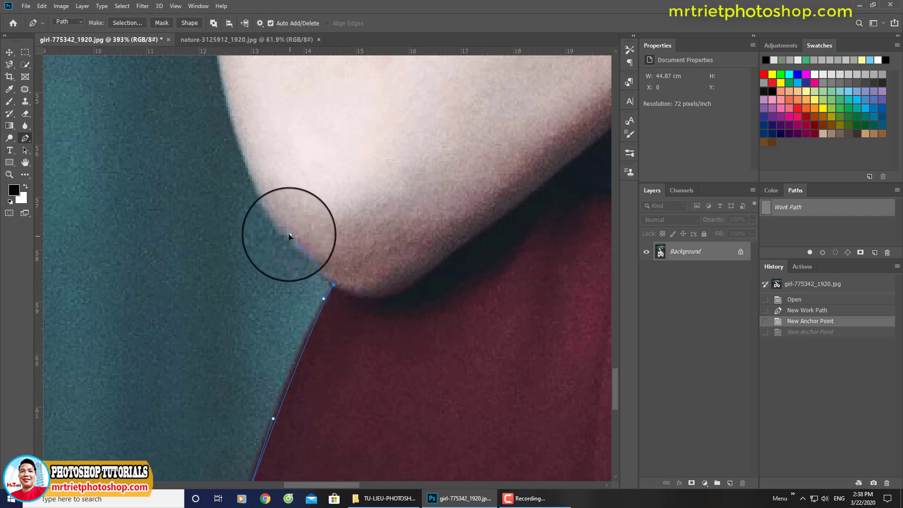
# - Continue the path around the left elbow and up the outer edge of the arm
pyautogui.moveTo(252, 174); pyautogui.dragTo(234, 126)
pyautogui.moveTo(228, 114); pyautogui.dragTo(248, 376)
pyautogui.moveTo(228, 240); pyautogui.dragTo(264, 410)
pyautogui.scroll(-2, 217, 134)
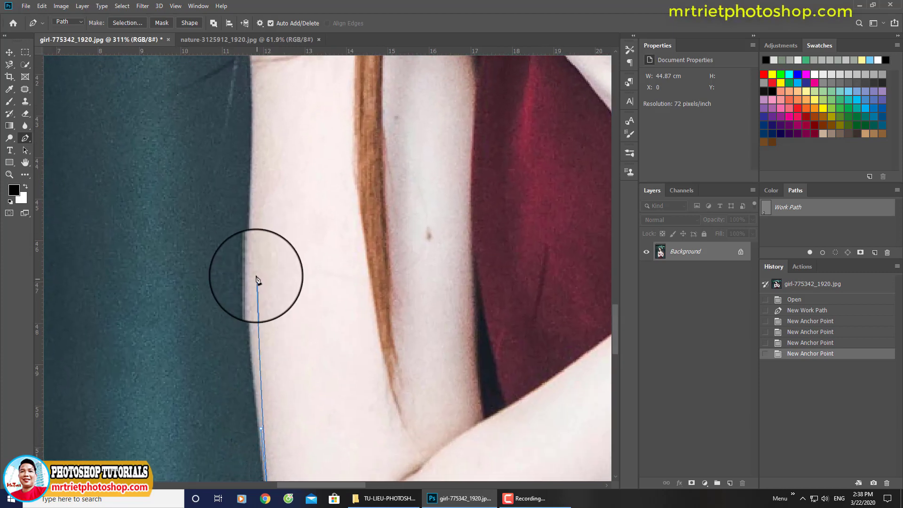
pyautogui.moveTo(250, 266); pyautogui.dragTo(252, 170)
pyautogui.moveTo(252, 151); pyautogui.dragTo(248, 464)
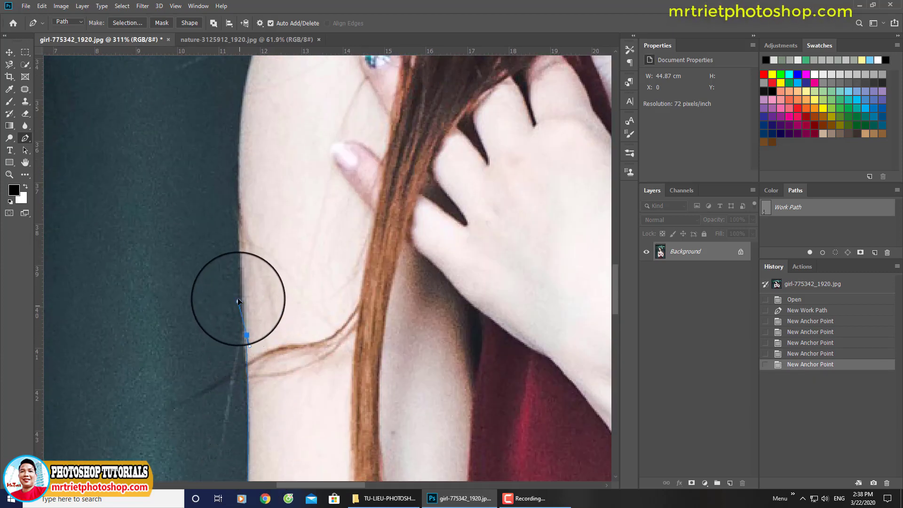
# - Trace the path along the left upper arm and over the shoulder to where the hair begins
pyautogui.moveTo(238, 289); pyautogui.dragTo(222, 303)
pyautogui.hotkey('ctrl', 'z')
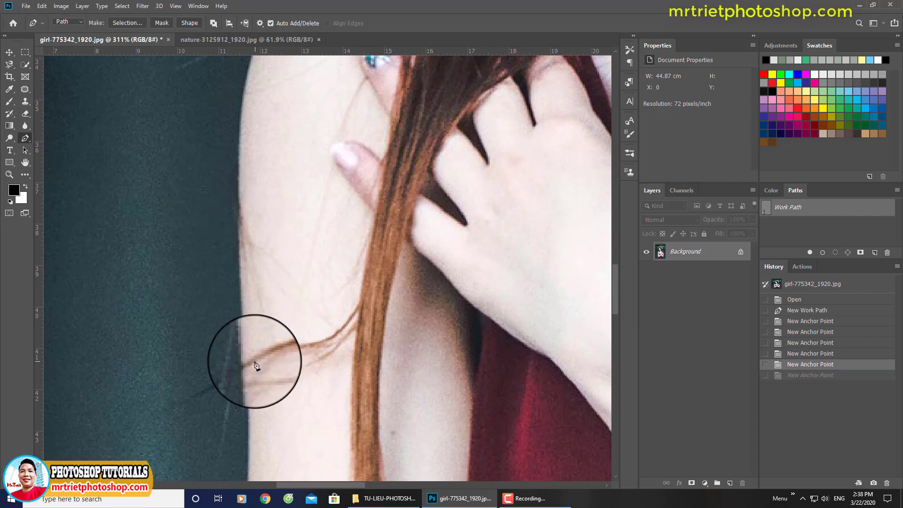
pyautogui.scroll(4, 242, 303)
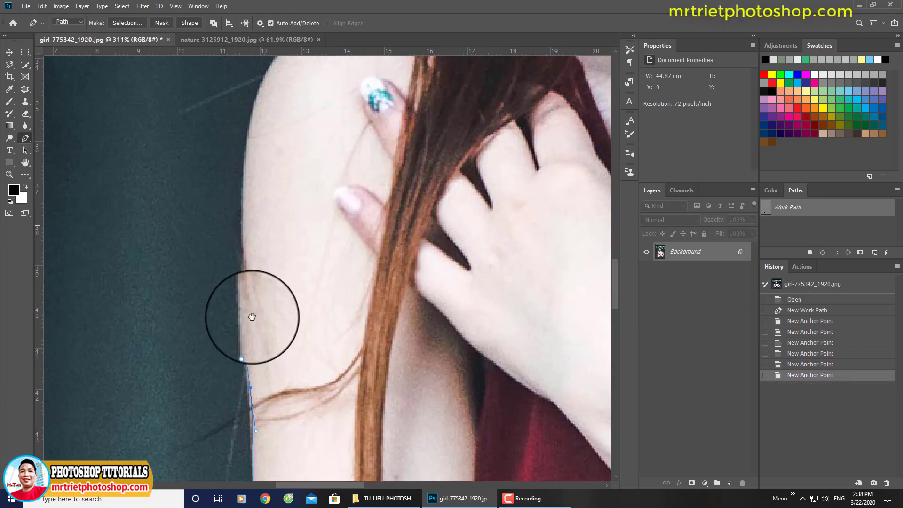
pyautogui.moveTo(227, 255); pyautogui.dragTo(190, 411)
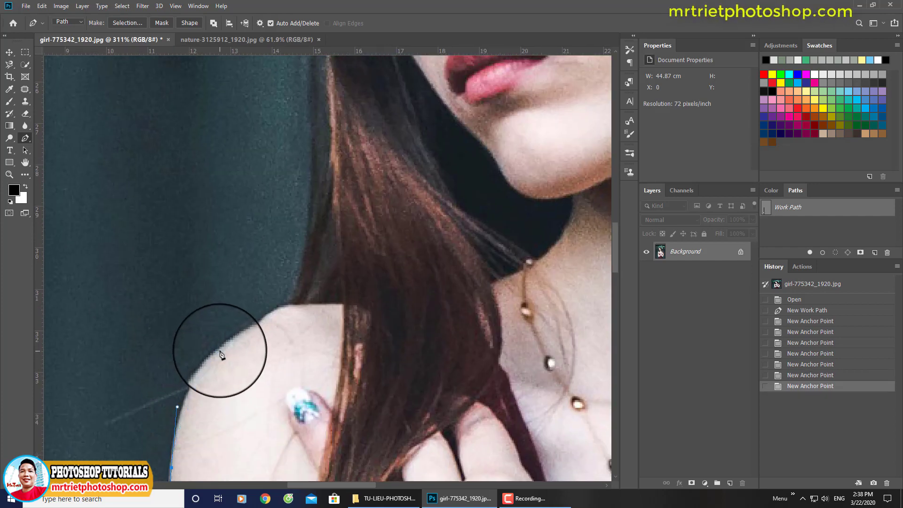
pyautogui.moveTo(211, 358); pyautogui.dragTo(233, 338)
pyautogui.click(271, 321)
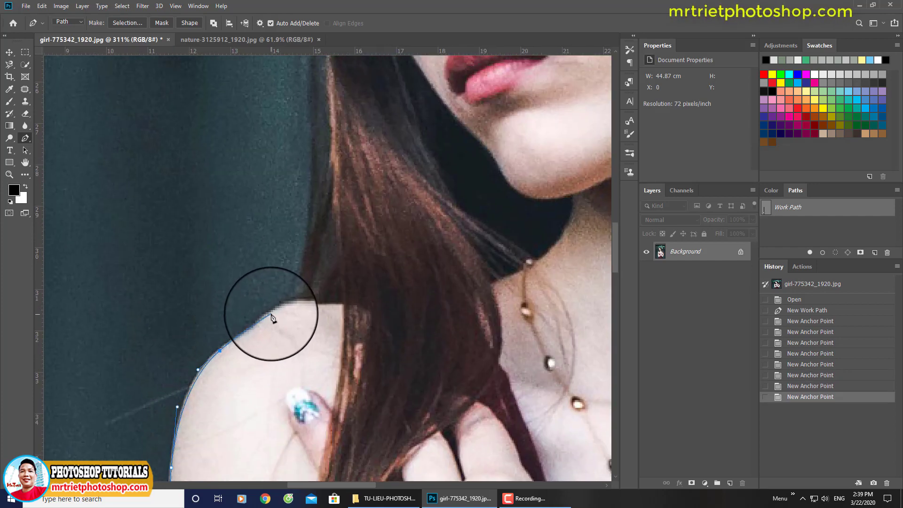
pyautogui.click(284, 306)
pyautogui.click(288, 305)
pyautogui.click(290, 303)
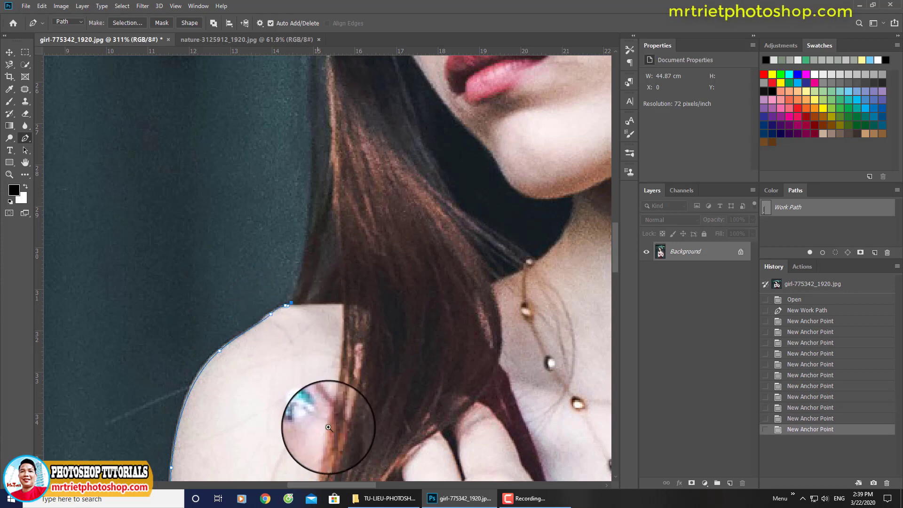
# - Continue the path up the left side of the hair and around to the top of the head
pyautogui.moveTo(321, 349); pyautogui.dragTo(279, 282)
pyautogui.moveTo(304, 167); pyautogui.dragTo(285, 341)
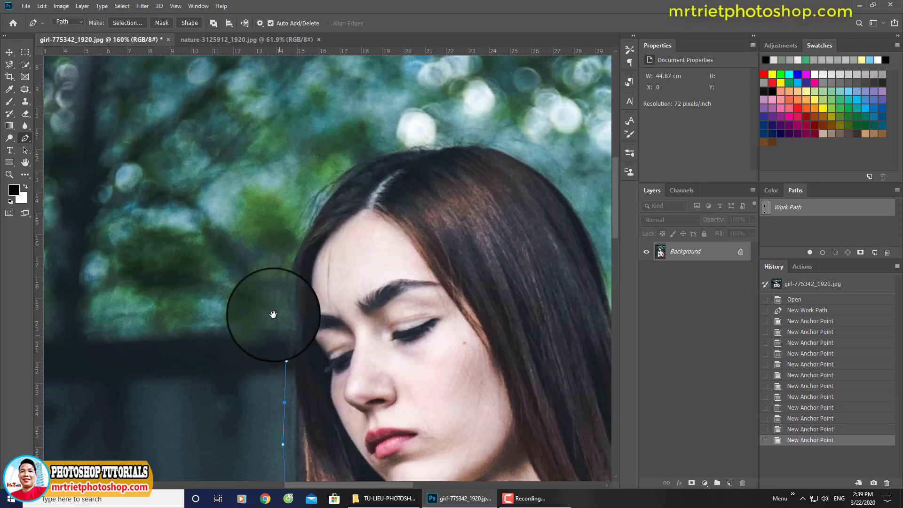
pyautogui.click(285, 266)
pyautogui.moveTo(314, 190); pyautogui.dragTo(325, 175)
pyautogui.moveTo(375, 144); pyautogui.dragTo(410, 139)
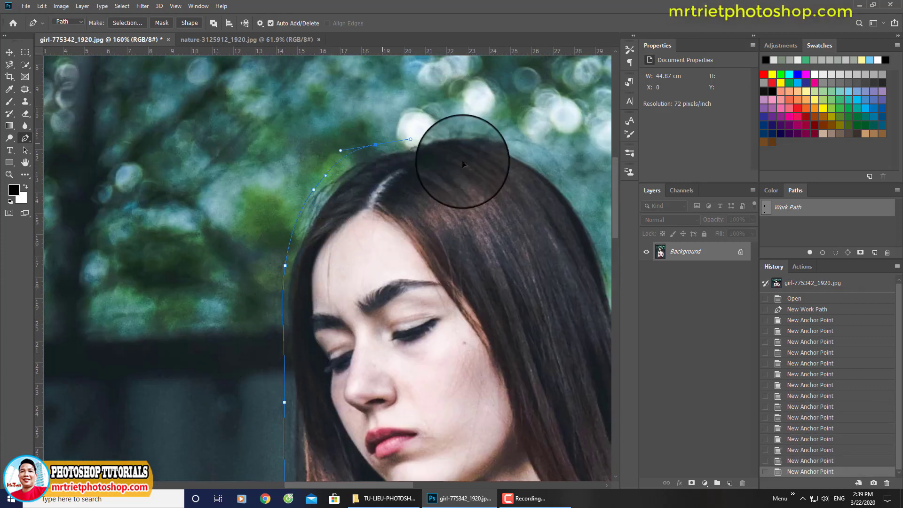
# - Trace the path over the crown and down the right side of the hair towards the shoulder
pyautogui.click(549, 177)
pyautogui.moveTo(549, 178); pyautogui.dragTo(358, 99)
pyautogui.hotkey('ctrl', 'z')
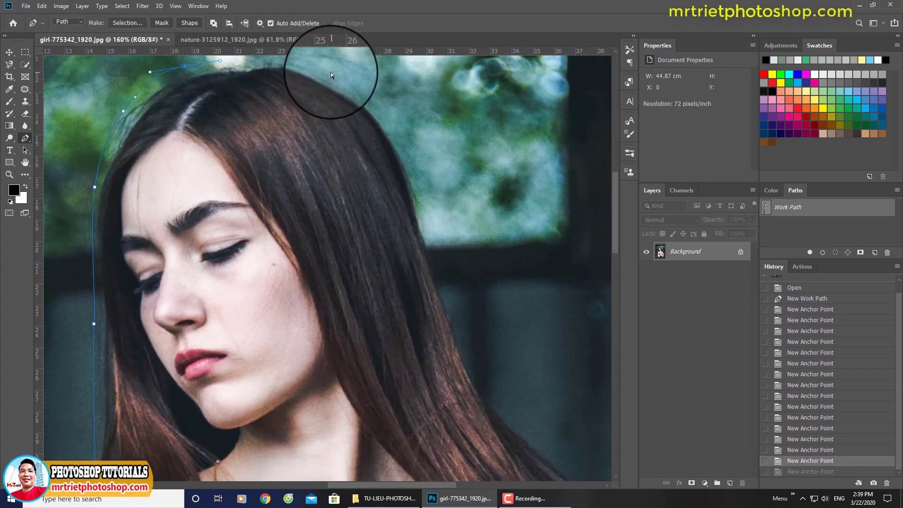
pyautogui.click(401, 136)
pyautogui.click(411, 153)
pyautogui.moveTo(426, 219); pyautogui.dragTo(431, 237)
pyautogui.moveTo(457, 313); pyautogui.dragTo(471, 331)
pyautogui.moveTo(483, 376); pyautogui.dragTo(379, 357)
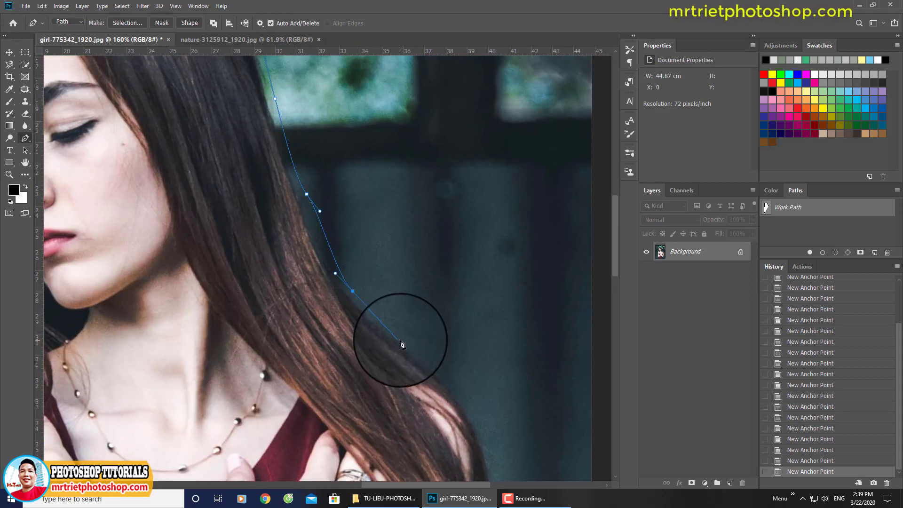
# - Continue the path down the hair past the right shoulder, around its tips and up into the gap beside the arm
pyautogui.click(404, 342)
pyautogui.moveTo(447, 385); pyautogui.dragTo(333, 136)
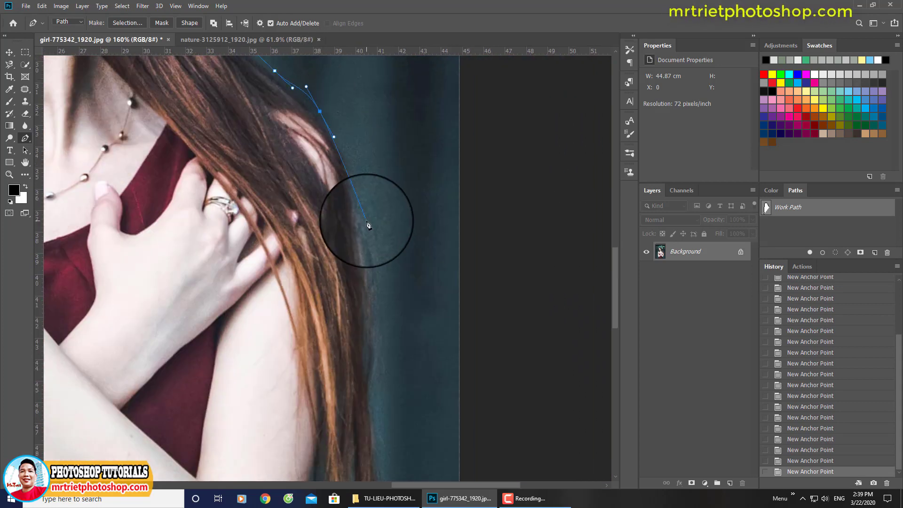
pyautogui.moveTo(375, 265); pyautogui.dragTo(382, 272)
pyautogui.moveTo(377, 323); pyautogui.dragTo(398, 83)
pyautogui.moveTo(397, 144); pyautogui.dragTo(394, 171)
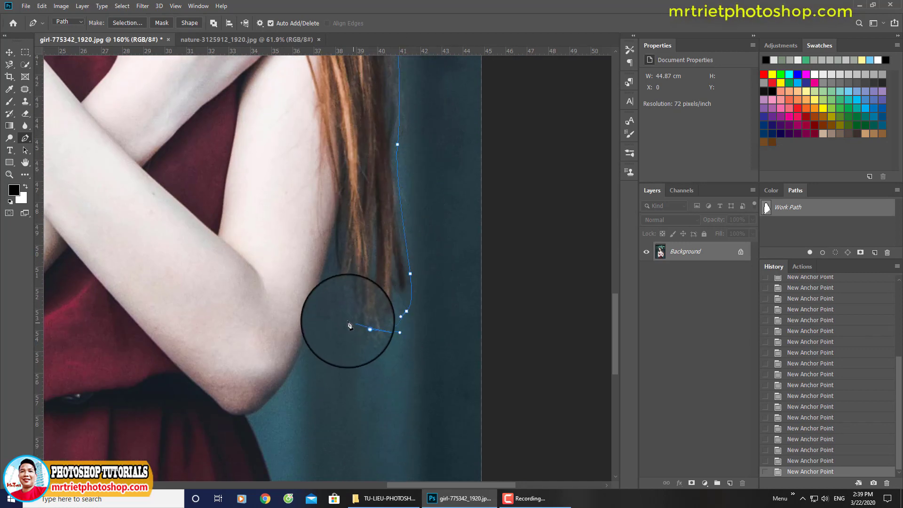
pyautogui.moveTo(347, 321); pyautogui.dragTo(341, 296)
pyautogui.click(334, 212)
# - Trace the path down the right arm and around the elbow to the skirt, replacing the misplaced elbow anchor
pyautogui.moveTo(313, 269); pyautogui.dragTo(336, 330)
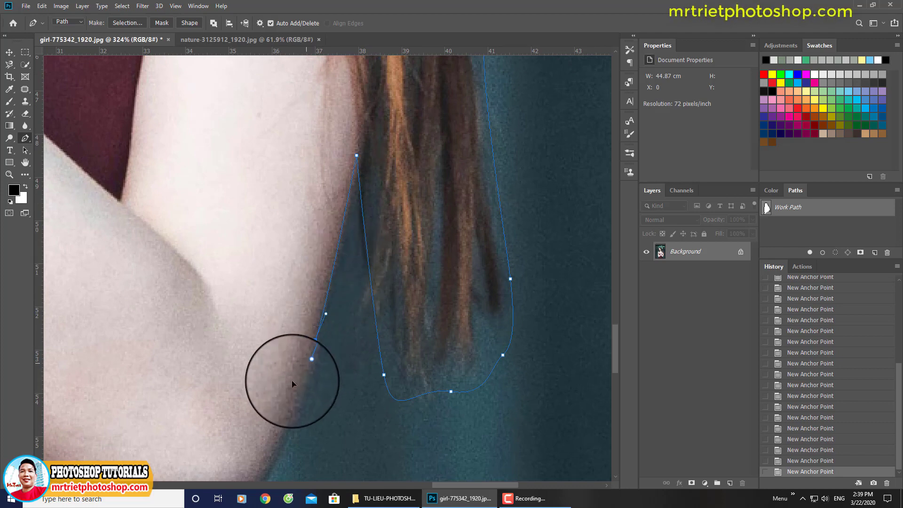
pyautogui.moveTo(292, 380); pyautogui.dragTo(306, 365)
pyautogui.moveTo(294, 378); pyautogui.dragTo(373, 175)
pyautogui.moveTo(398, 129); pyautogui.dragTo(355, 245)
pyautogui.hotkey('ctrl', 'z')
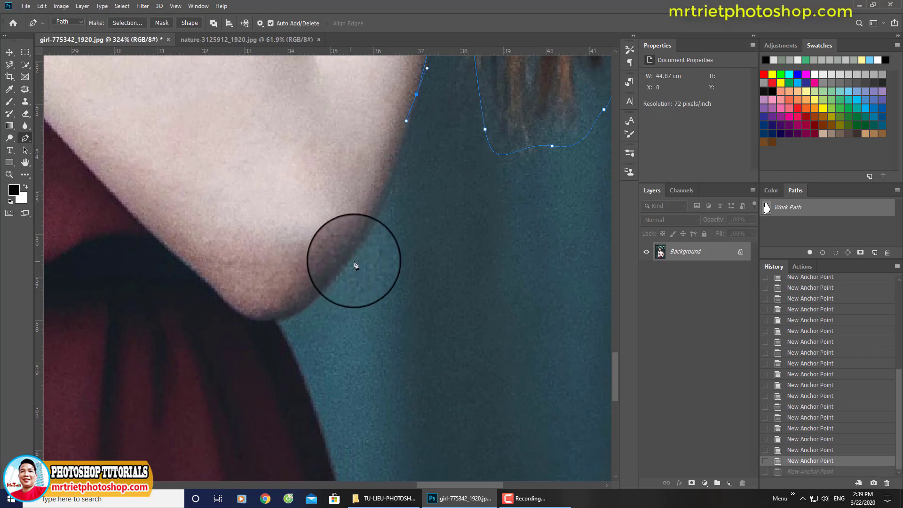
pyautogui.hotkey('ctrl', 'z')
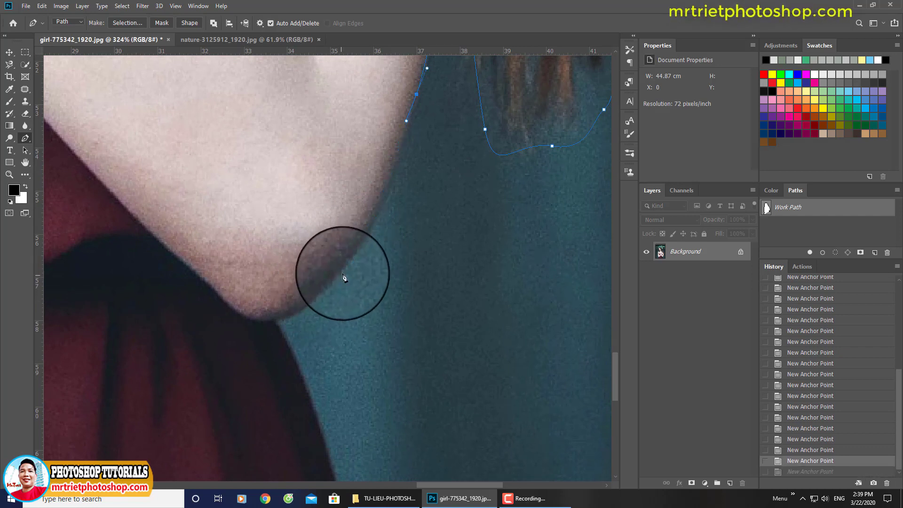
pyautogui.moveTo(354, 253); pyautogui.dragTo(319, 300)
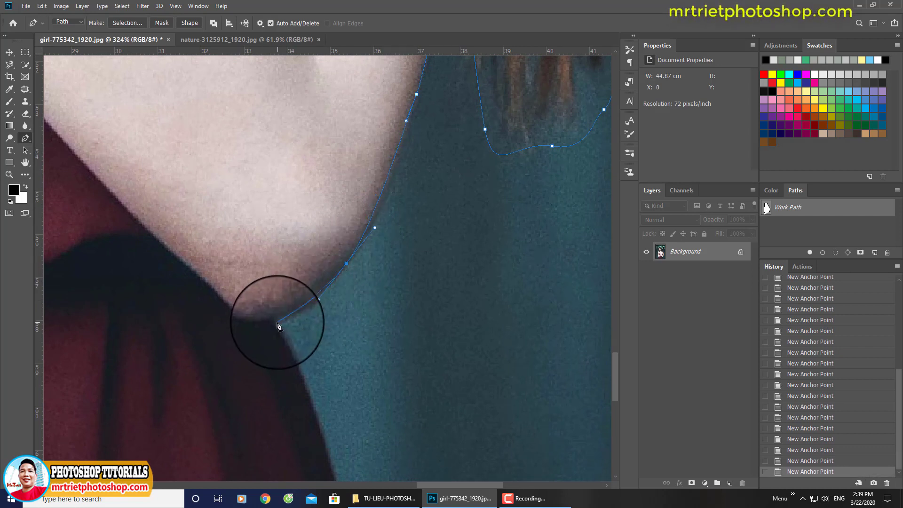
pyautogui.moveTo(256, 325); pyautogui.dragTo(276, 66)
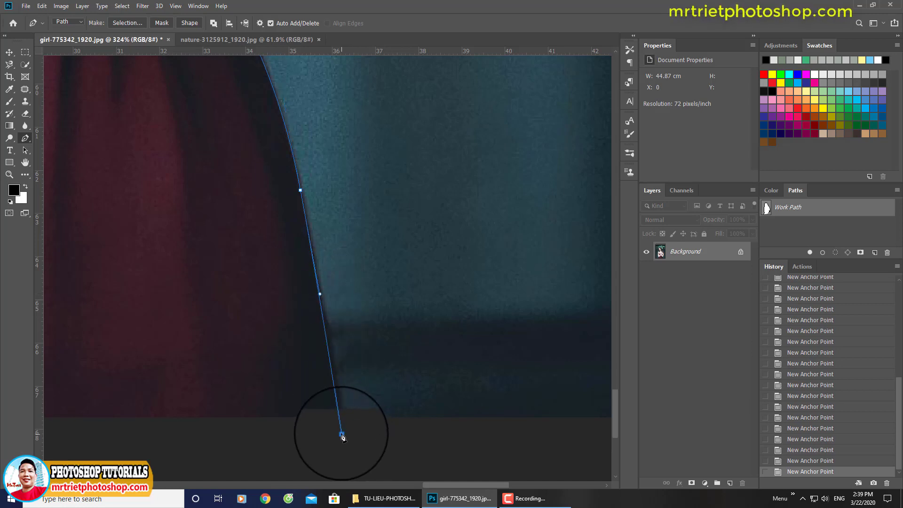
# - Close the path beneath the skirt and convert it to a selection around the woman
pyautogui.moveTo(329, 444); pyautogui.dragTo(298, 389)
pyautogui.moveTo(242, 443); pyautogui.dragTo(490, 356)
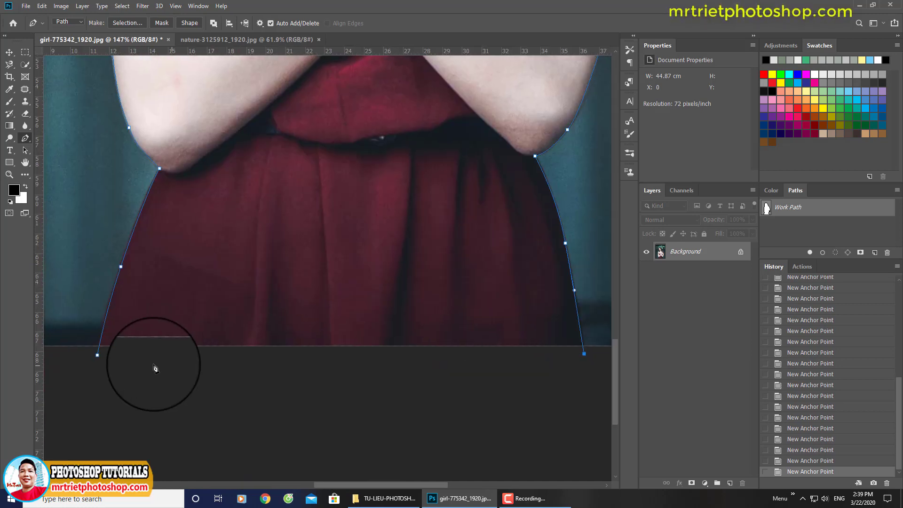
pyautogui.hotkey('ctrl', '0')
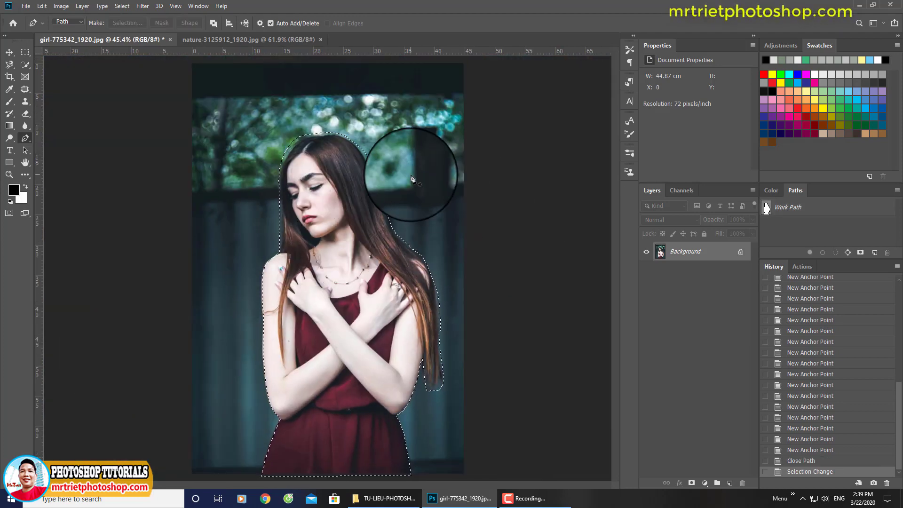
# - Feather the selection with a radius of 1 and copy the woman to a new layer
pyautogui.hotkey('shift', 'F6')
pyautogui.write('0.')
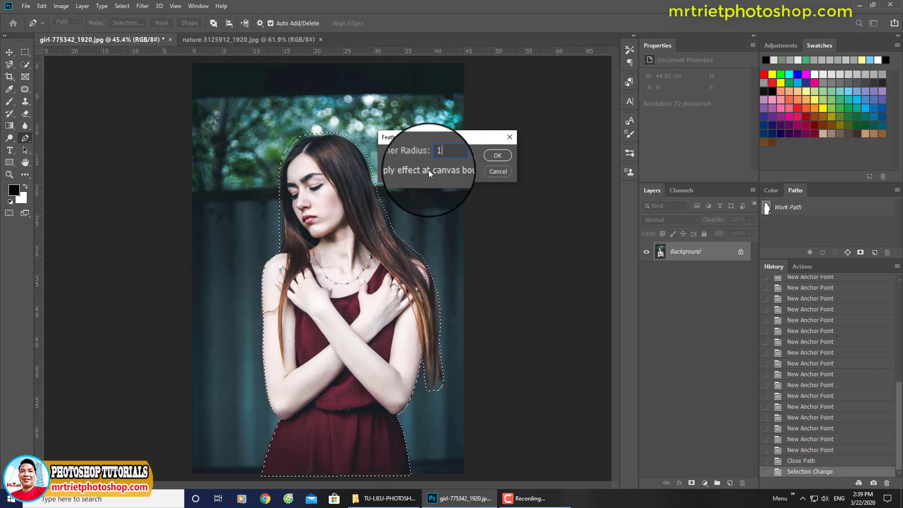
pyautogui.press('Return')
pyautogui.hotkey('ctrl', 'j')
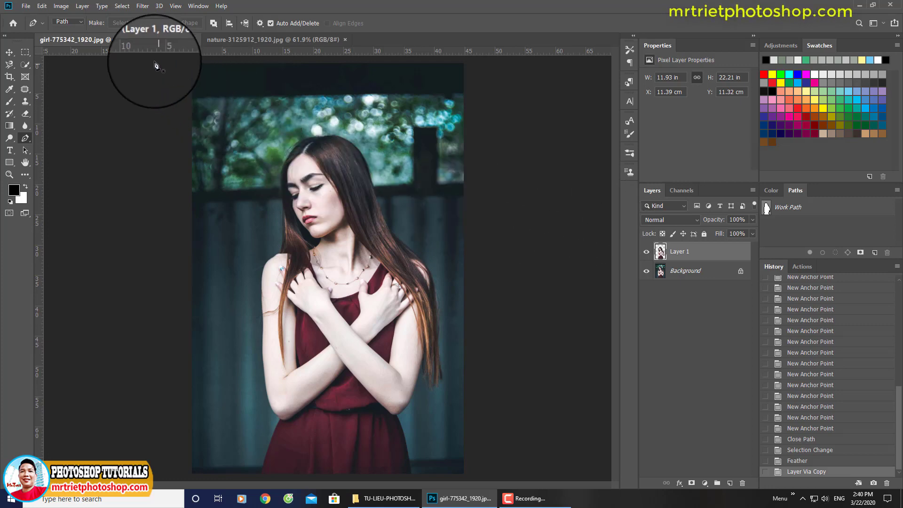
# - In nature-3125912_1920.jpg, select a full-height rectangle from the small bare tree to the right edge of the landscape
pyautogui.click(222, 39)
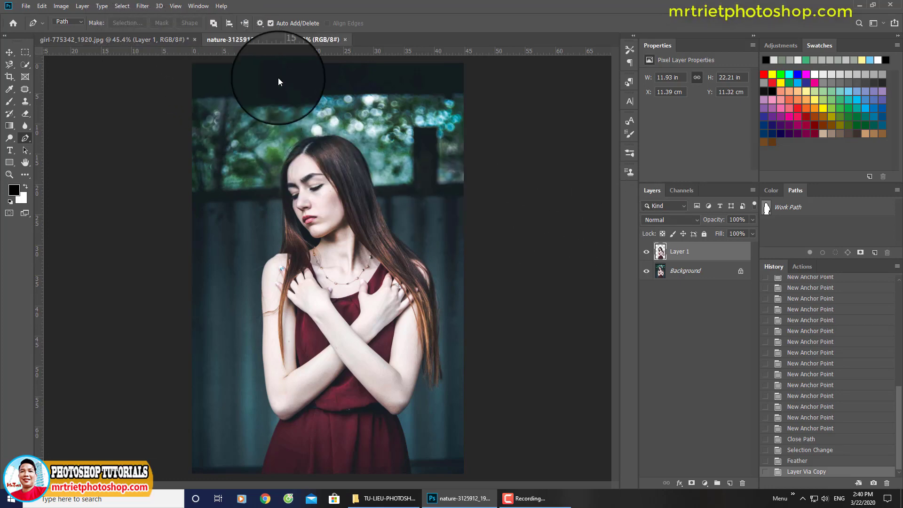
pyautogui.click(9, 77)
pyautogui.click(25, 52)
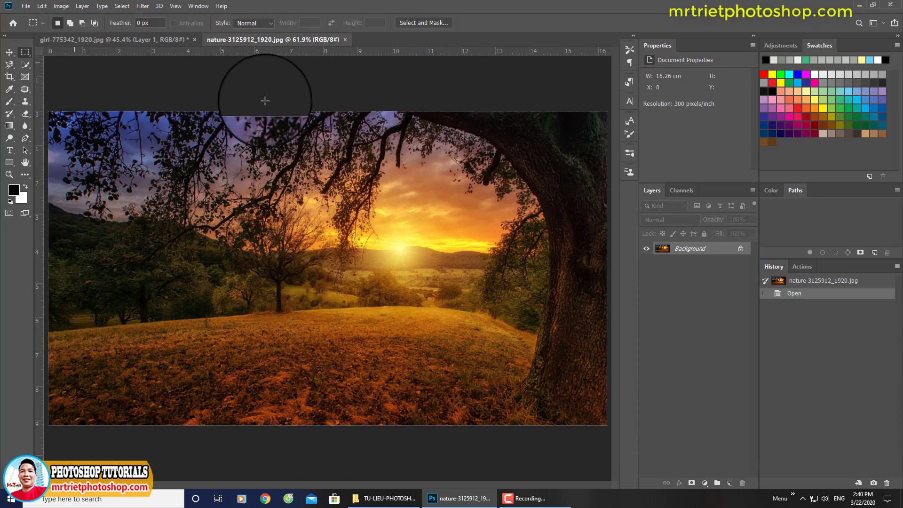
pyautogui.moveTo(285, 92); pyautogui.dragTo(616, 491)
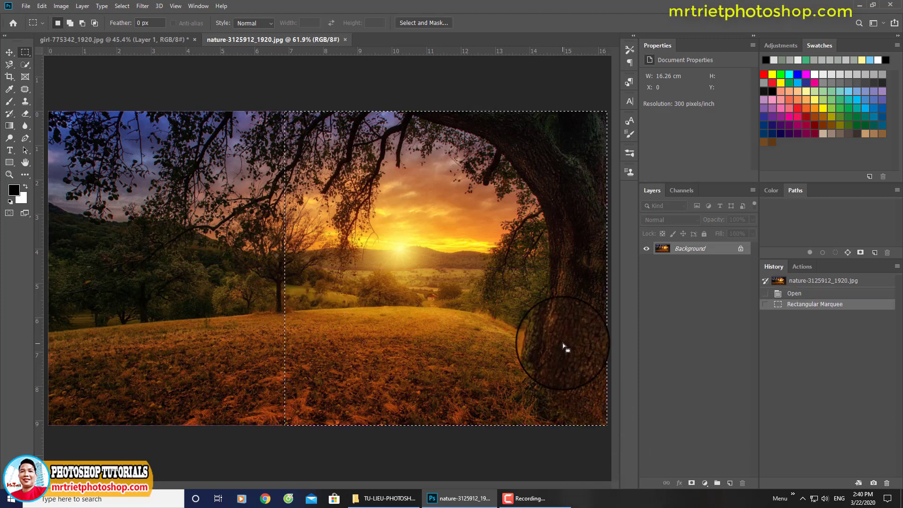
# - Paste the copied landscape section into girl-775342_1920.jpg directly above the Background layer
pyautogui.click(98, 40)
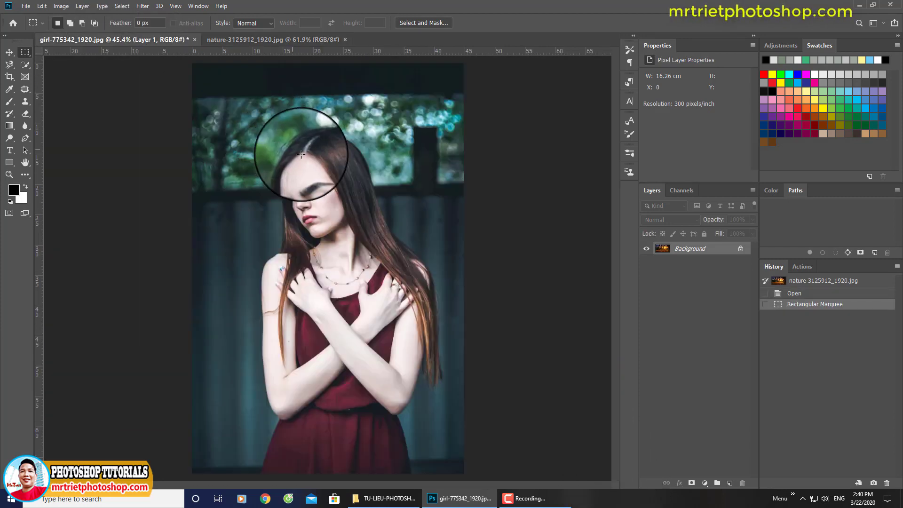
pyautogui.click(686, 272)
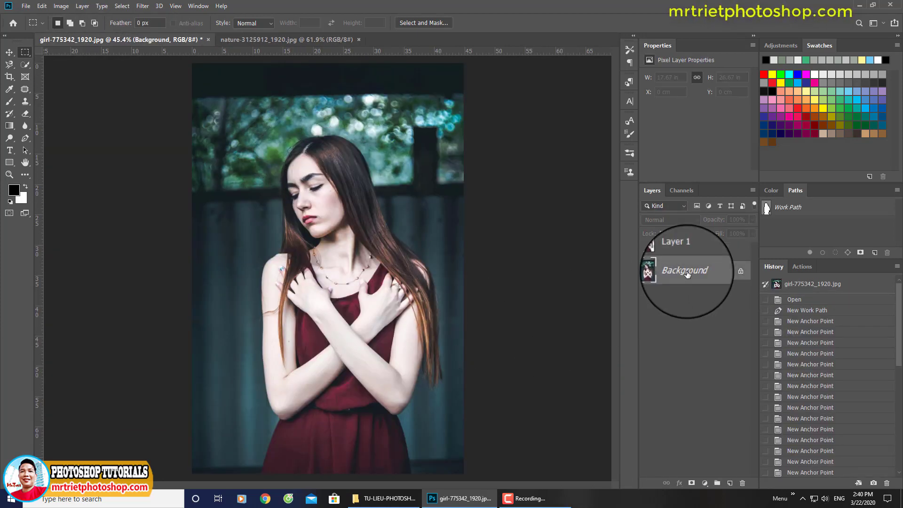
pyautogui.hotkey('ctrl', 'v')
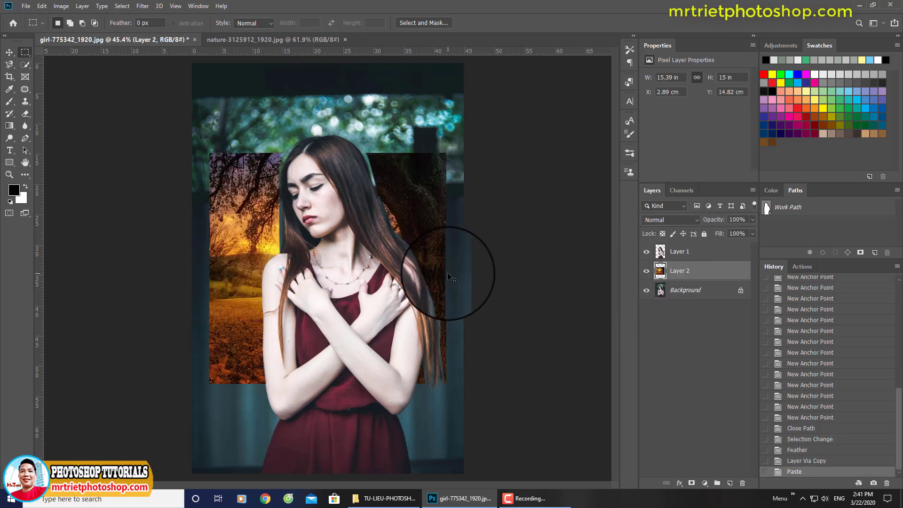
# - Free-transform the pasted landscape, scaling it to about 203% and moving it to cover the whole canvas behind the woman
pyautogui.hotkey('ctrl', 't')
pyautogui.moveTo(408, 201); pyautogui.dragTo(420, 111)
pyautogui.scroll(-3, 403, 195)
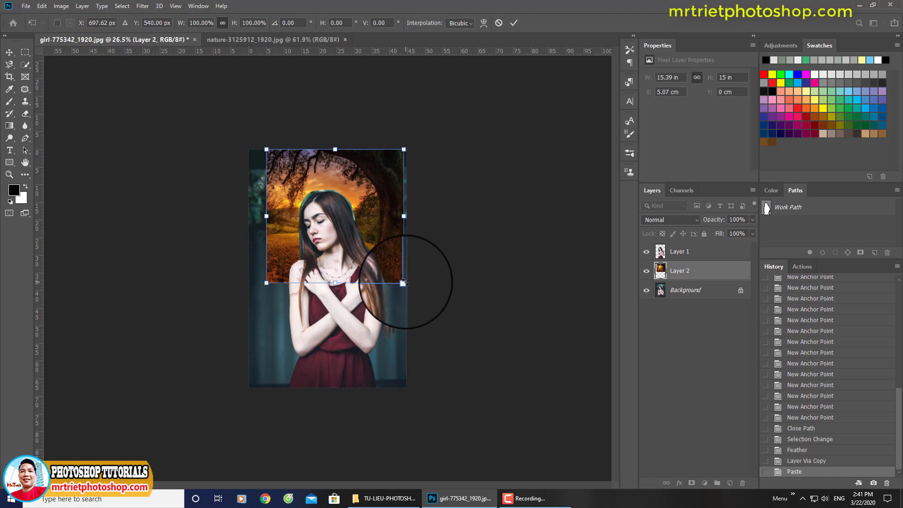
pyautogui.moveTo(404, 282); pyautogui.dragTo(450, 365)
pyautogui.moveTo(392, 337); pyautogui.dragTo(318, 306)
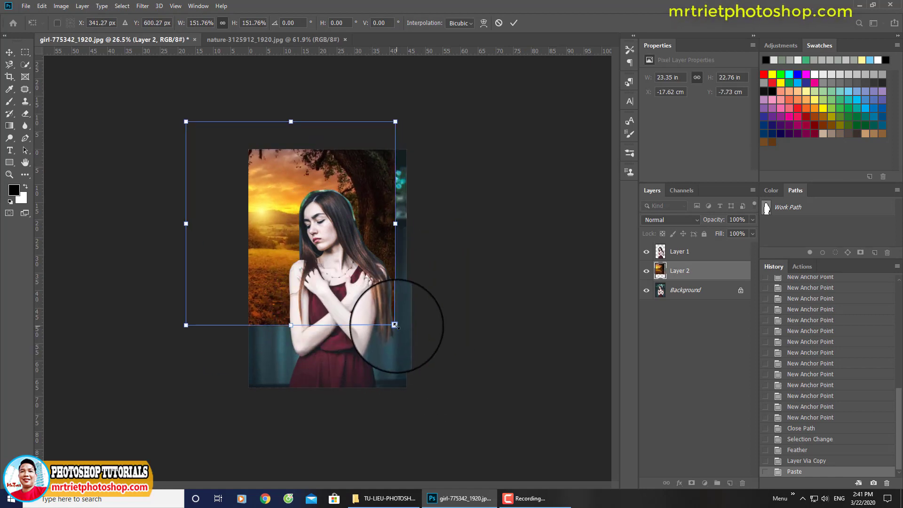
pyautogui.moveTo(395, 324); pyautogui.dragTo(465, 397)
pyautogui.moveTo(397, 367); pyautogui.dragTo(372, 366)
pyautogui.scroll(2, 362, 323)
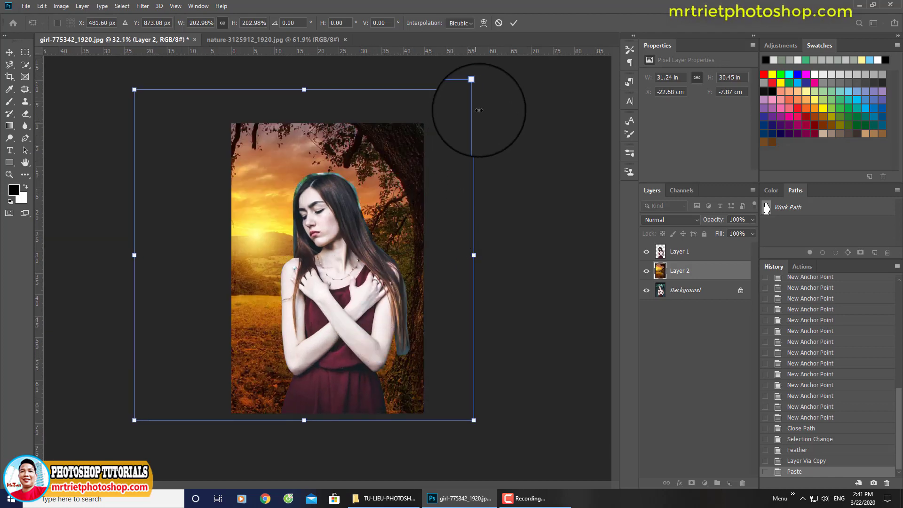
# - Enlarge the landscape to about 220% and reposition it with the sun beside the woman's face and the tree trunk behind her hair
pyautogui.moveTo(474, 89); pyautogui.dragTo(497, 64)
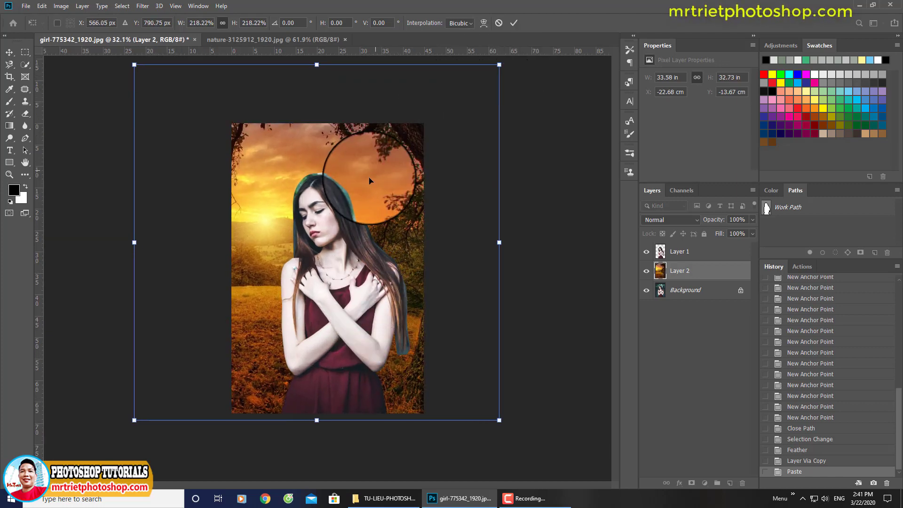
pyautogui.moveTo(363, 179); pyautogui.dragTo(331, 175)
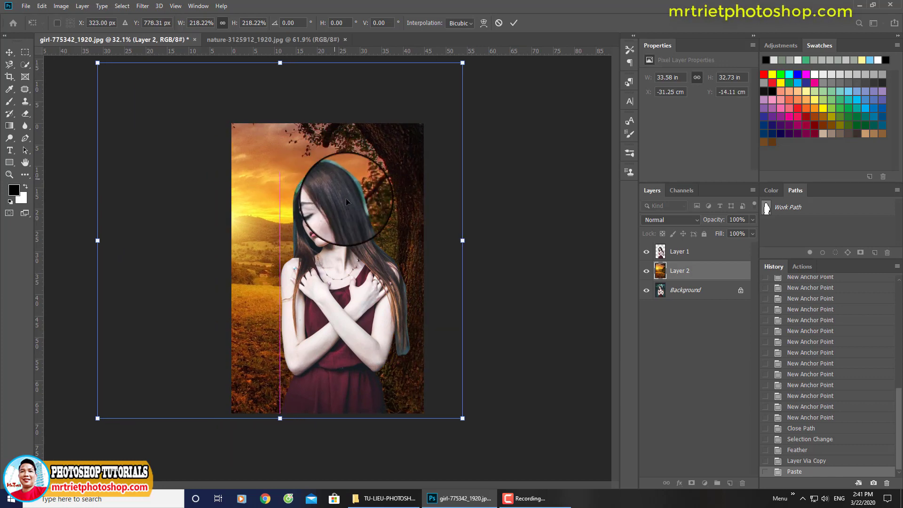
pyautogui.moveTo(408, 228); pyautogui.dragTo(442, 234)
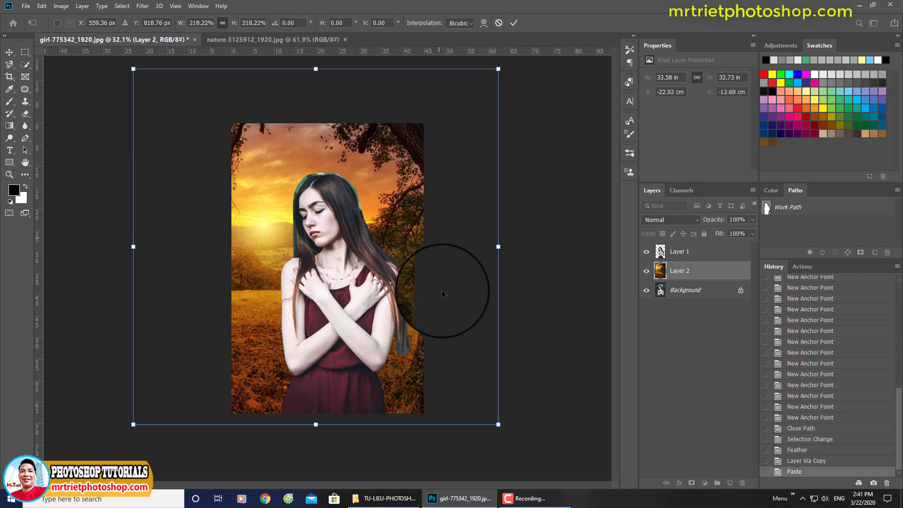
pyautogui.moveTo(498, 424); pyautogui.dragTo(490, 416)
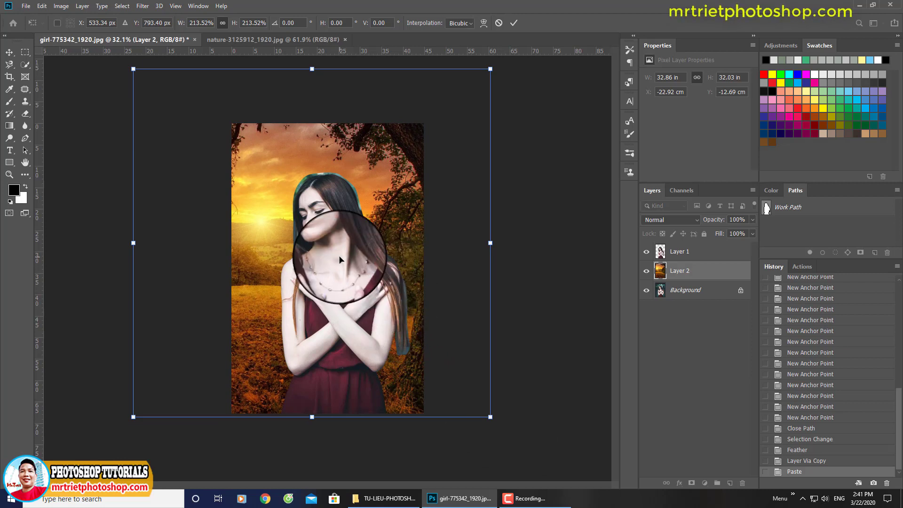
pyautogui.moveTo(493, 67); pyautogui.dragTo(453, 60)
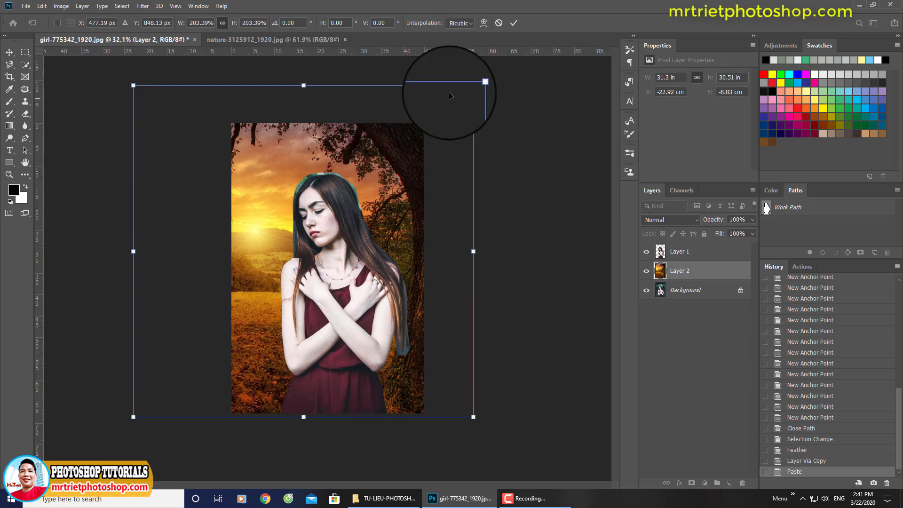
pyautogui.moveTo(473, 85); pyautogui.dragTo(480, 79)
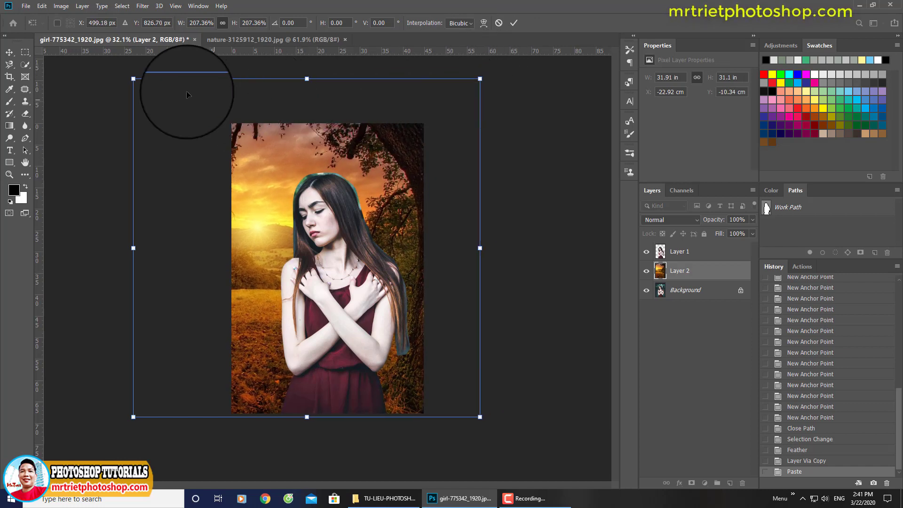
pyautogui.moveTo(308, 79); pyautogui.dragTo(306, 57)
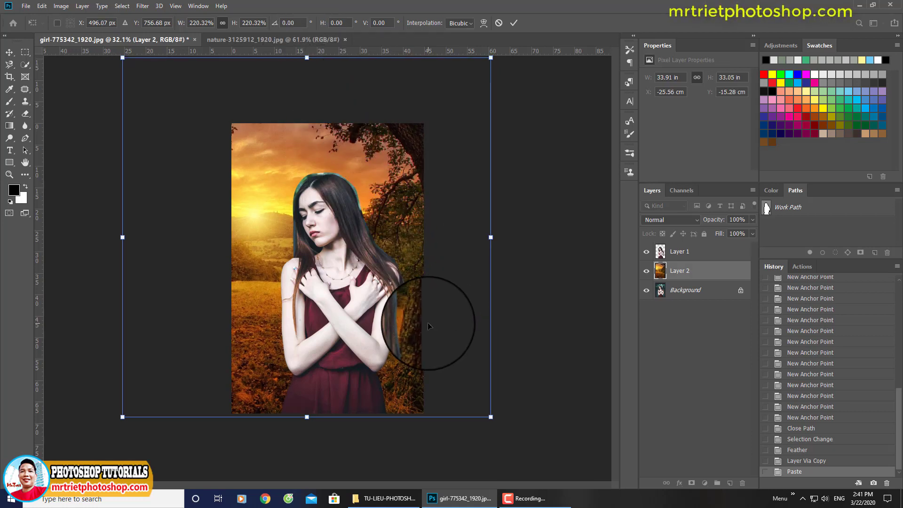
pyautogui.moveTo(413, 285); pyautogui.dragTo(404, 241)
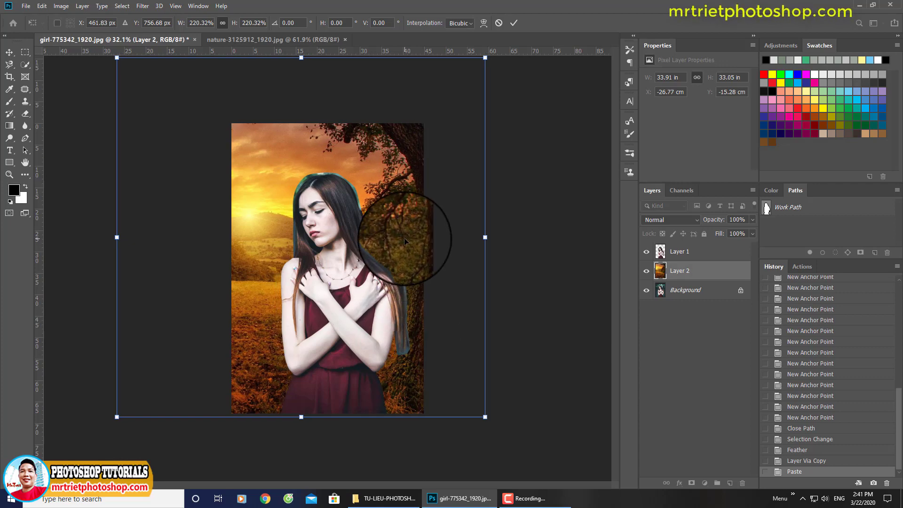
pyautogui.press('Return')
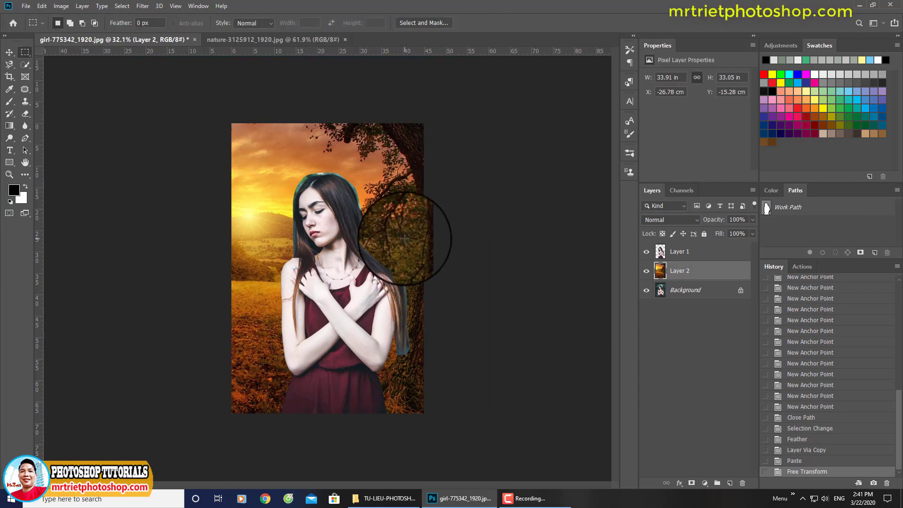
# - Duplicate the woman's Layer 1 and set the original Layer 1's blend mode to Multiply
pyautogui.hotkey('ctrl', '0')
pyautogui.hotkey('alt', ']')
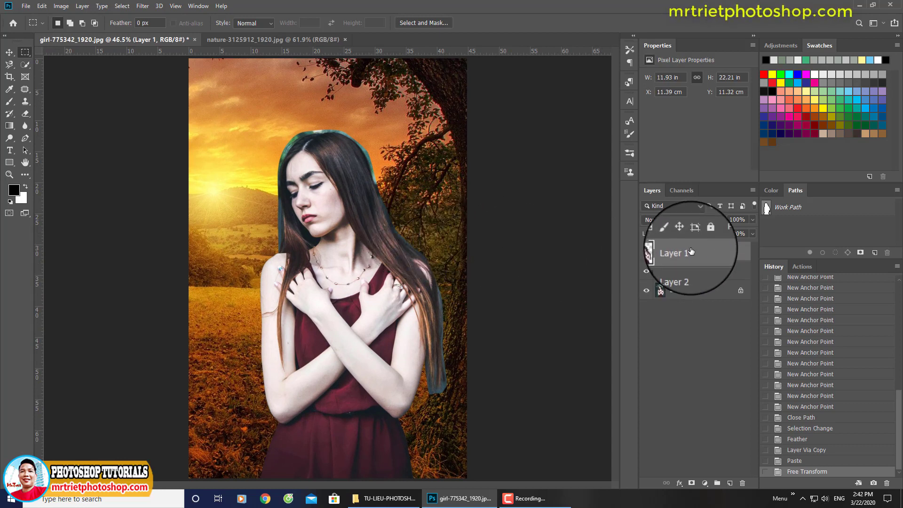
pyautogui.hotkey('ctrl', 'j')
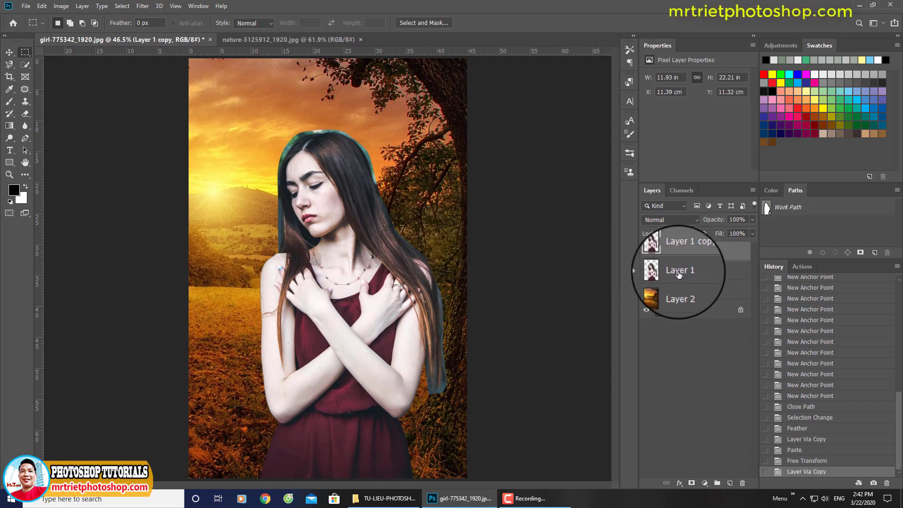
pyautogui.click(664, 220)
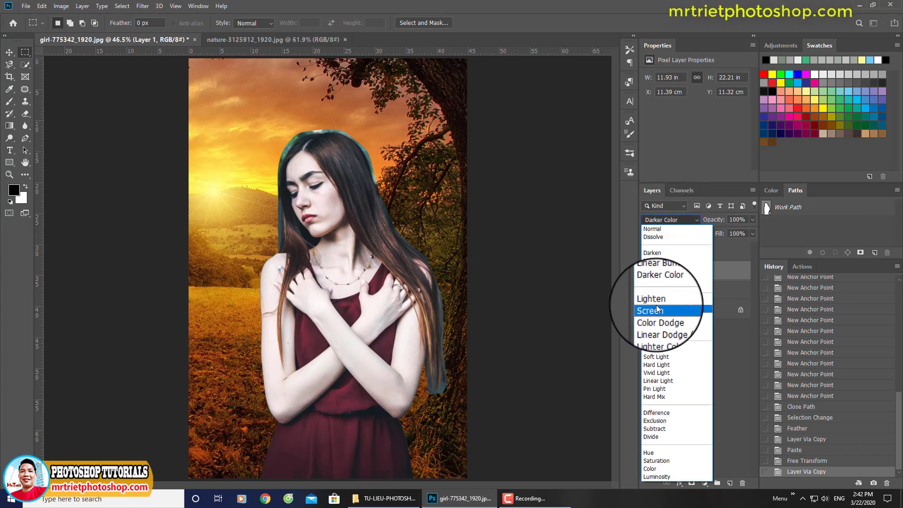
pyautogui.click(657, 261)
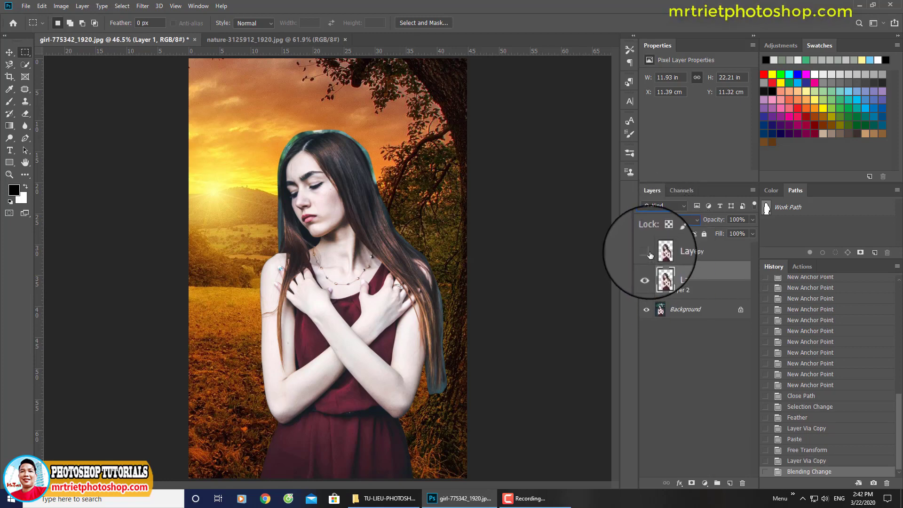
# - Hide Layer 1 copy and change Layer 1's blend mode to Screen
pyautogui.click(646, 252)
pyautogui.click(648, 254)
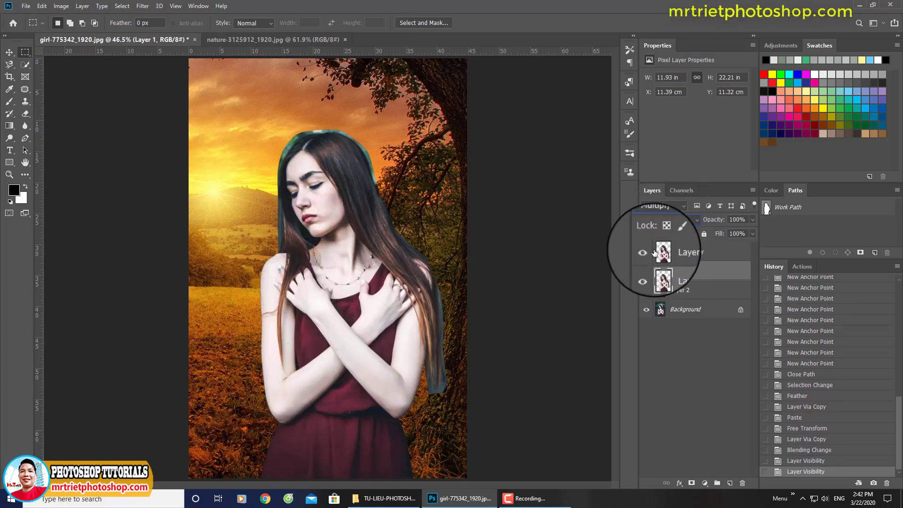
pyautogui.click(652, 257)
pyautogui.click(646, 253)
pyautogui.click(679, 271)
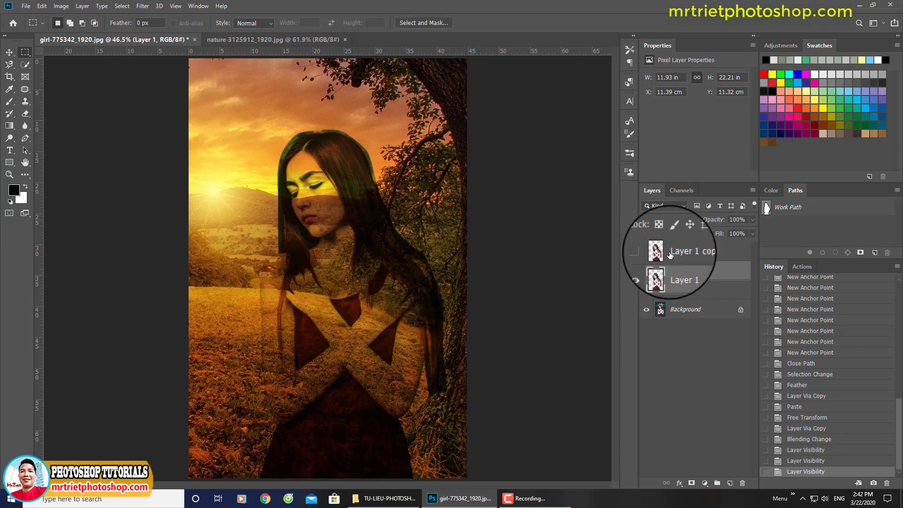
pyautogui.click(659, 224)
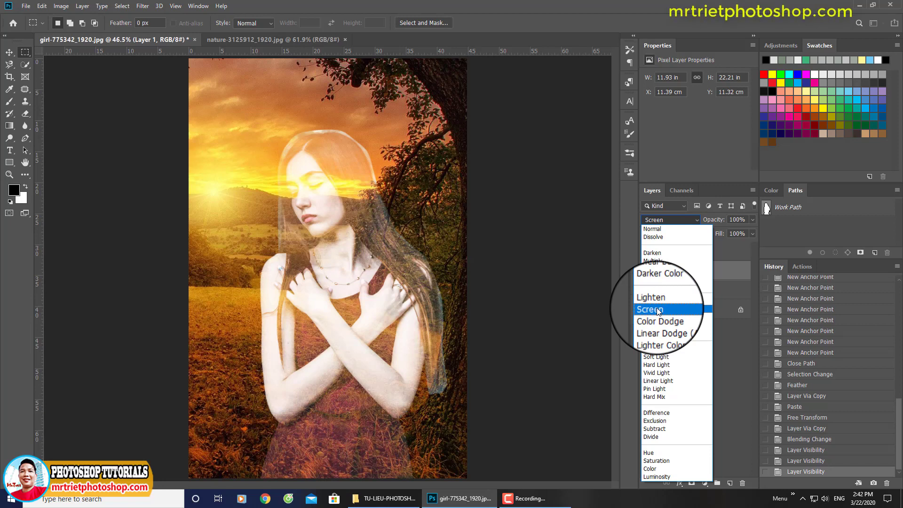
pyautogui.click(656, 308)
# - Reduce Layer 1's white output level to 95 with Levels and show Layer 1 copy again
pyautogui.hotkey('ctrl', 'l')
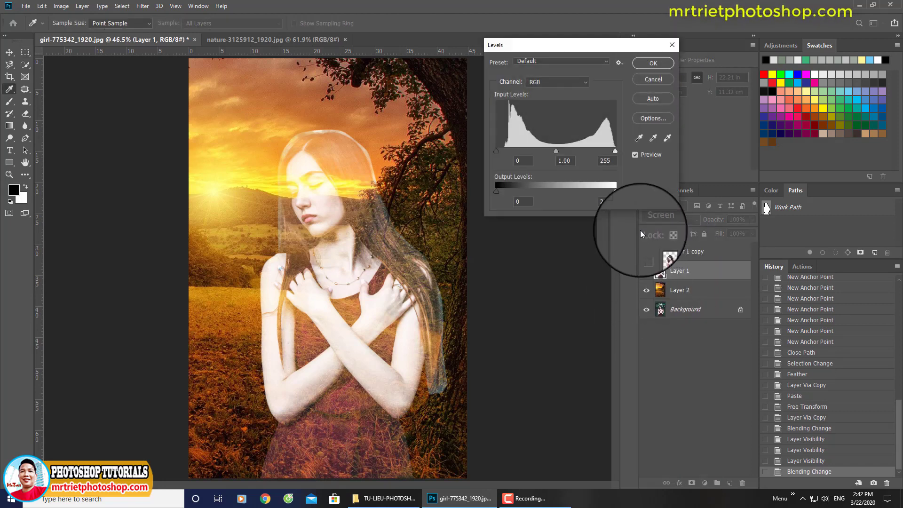
pyautogui.moveTo(614, 192); pyautogui.dragTo(542, 173)
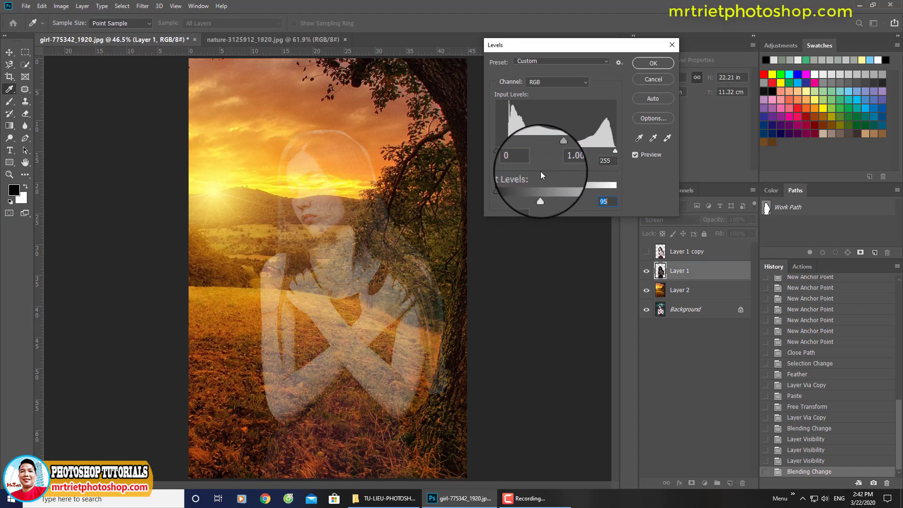
pyautogui.press('Return')
pyautogui.click(646, 251)
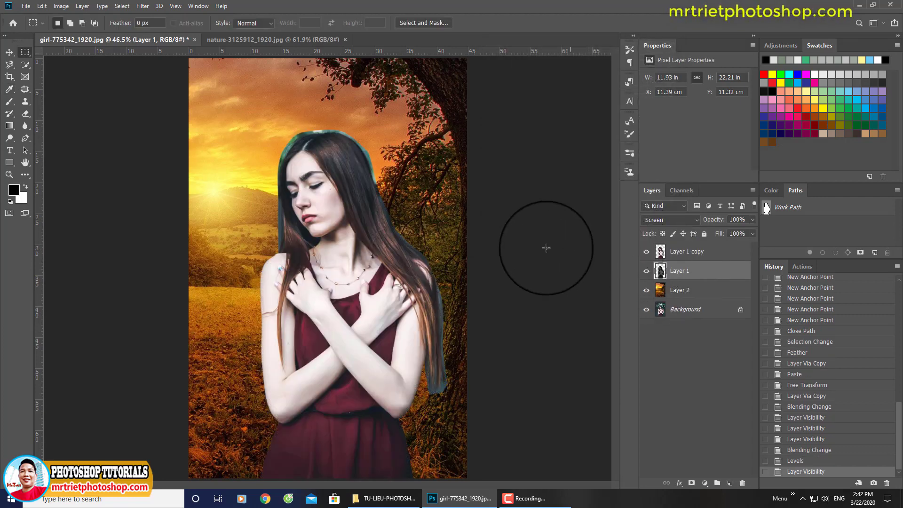
# - Add a white layer mask to Layer 1 copy
pyautogui.scroll(1, 412, 262)
pyautogui.click(677, 252)
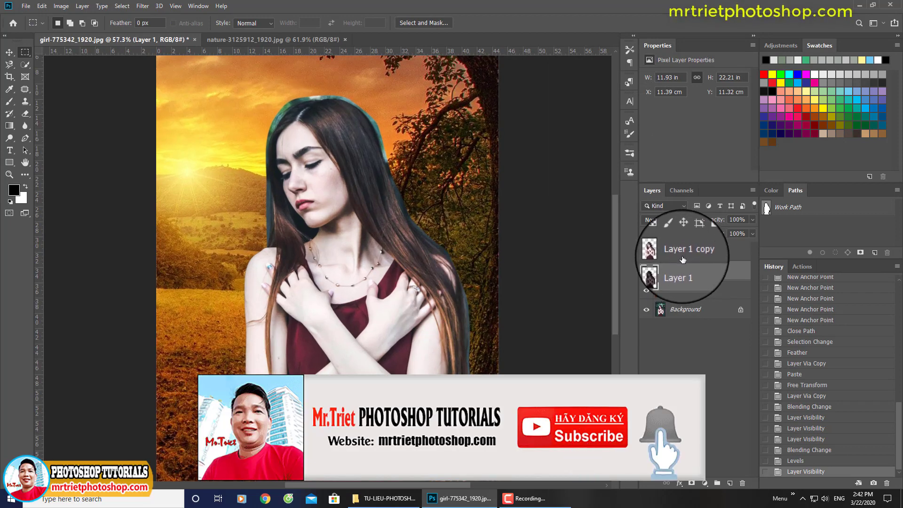
pyautogui.click(691, 483)
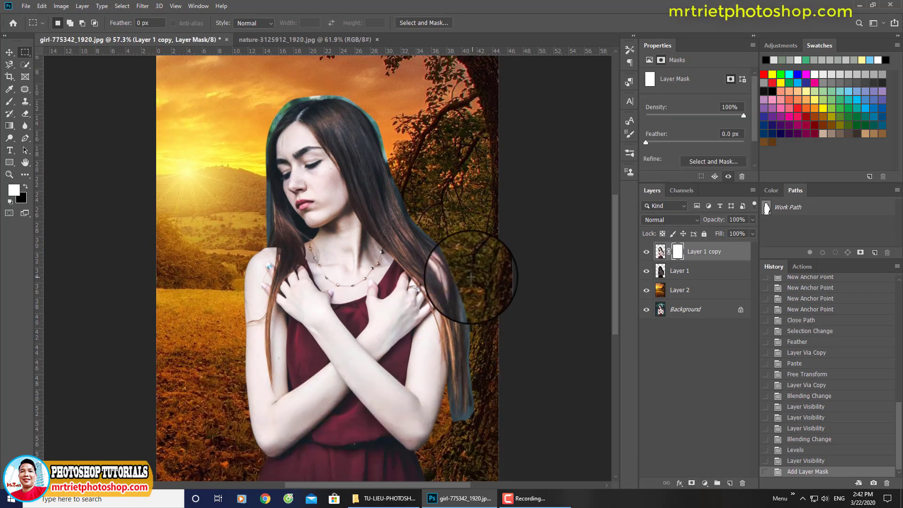
# - Set up a black 20 px Brush in Normal mode at 100% opacity for masking the hair edge
pyautogui.scroll(4, 270, 126)
pyautogui.scroll(1, 299, 120)
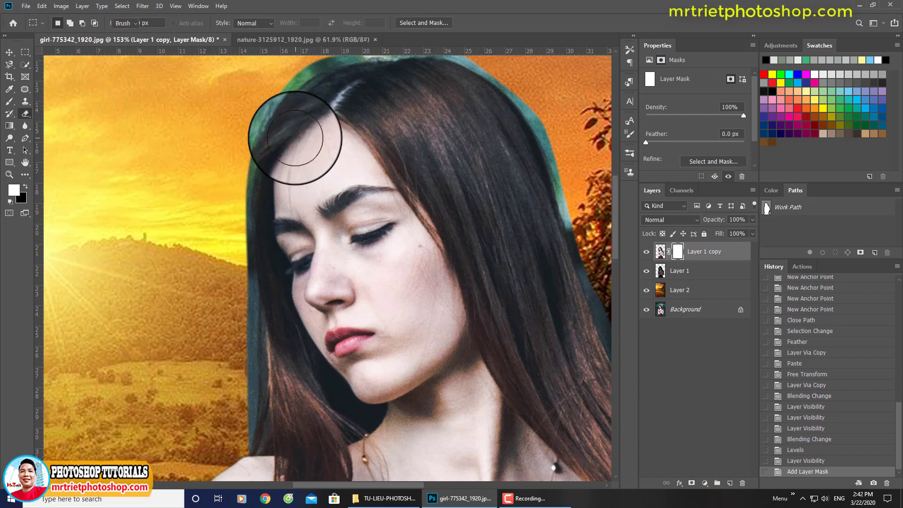
pyautogui.press('e')
pyautogui.click(9, 101)
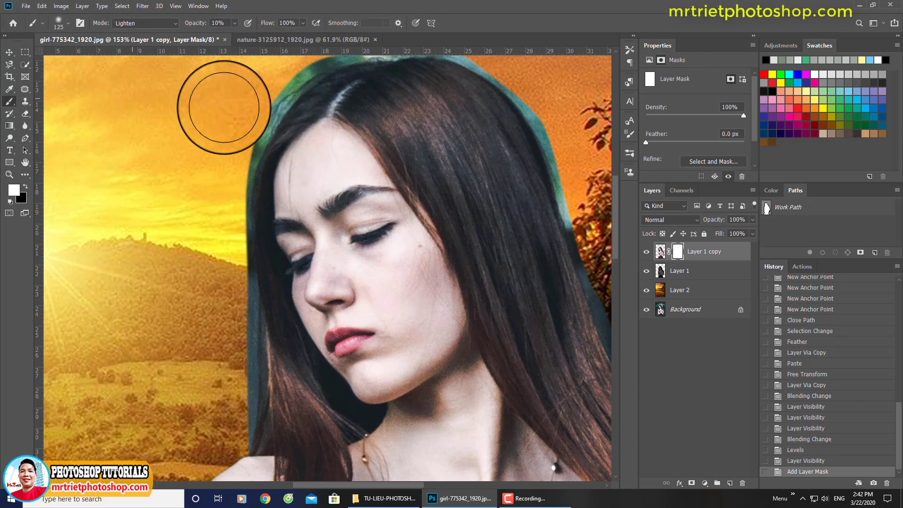
pyautogui.scroll(1, 260, 134)
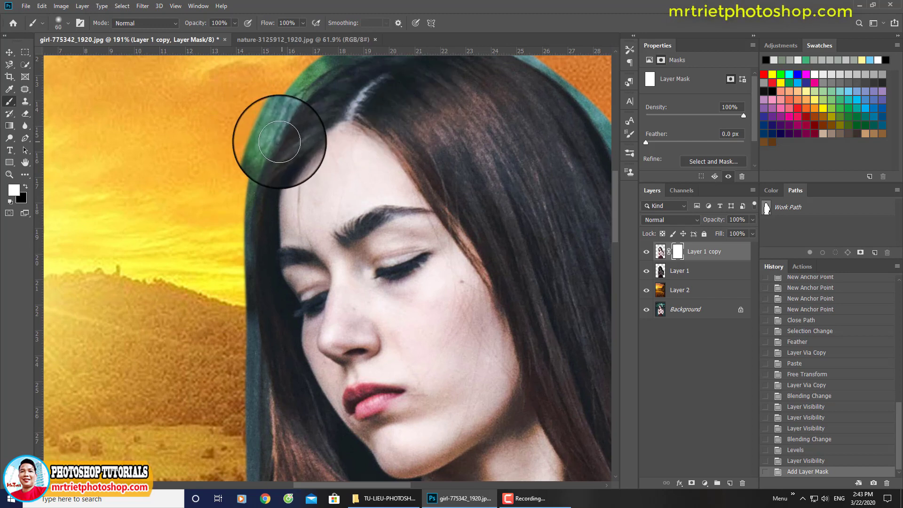
pyautogui.press('[')
pyautogui.press('[')
pyautogui.press('[')
pyautogui.press('[')
pyautogui.press('[')
pyautogui.press('[')
pyautogui.press('[')
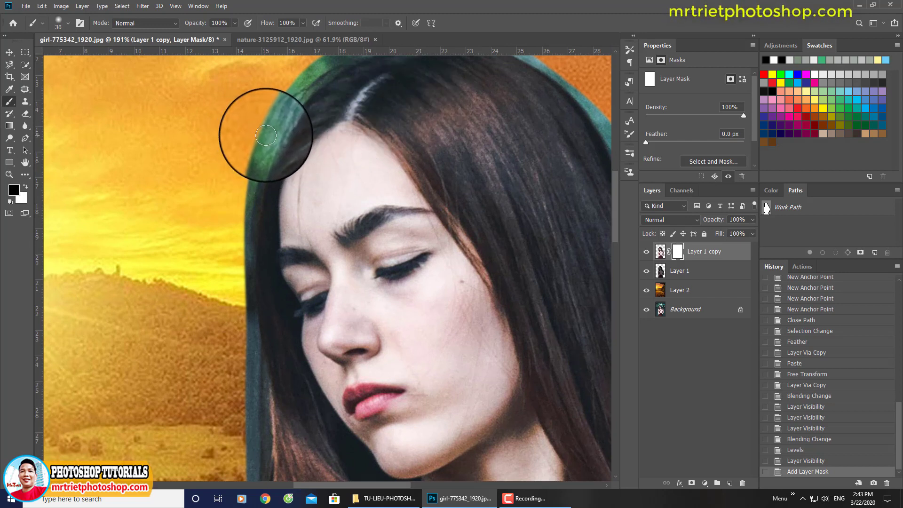
pyautogui.press('[')
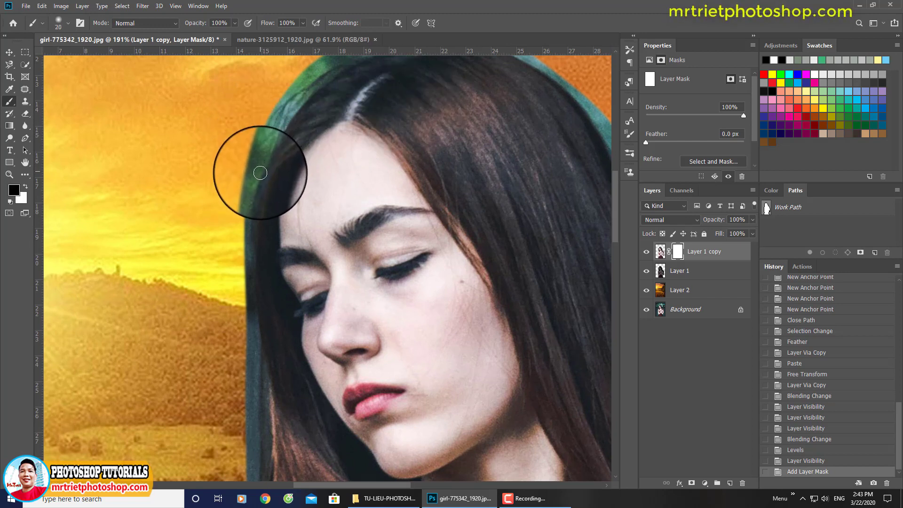
# - Trace a curved Pen path just inside the hair outline, from beside the face over the crown and down to the shoulder by the tree
pyautogui.press('p')
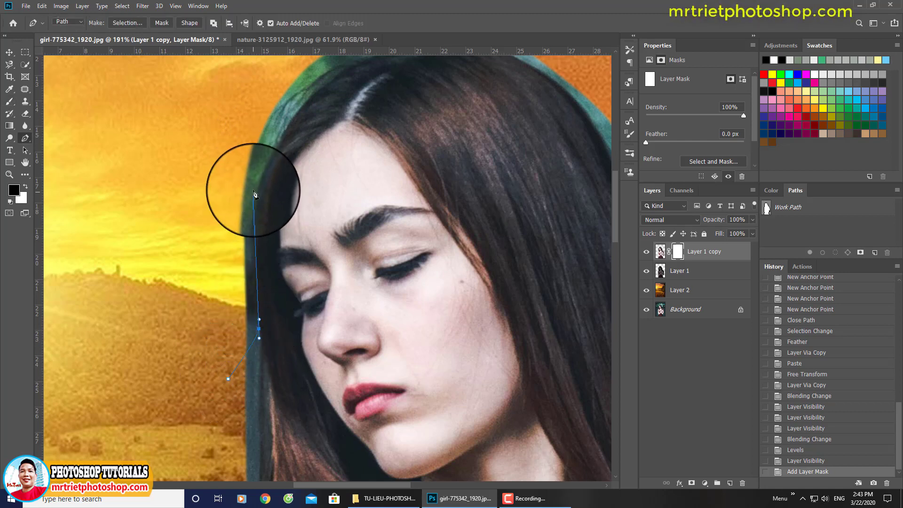
pyautogui.moveTo(256, 185); pyautogui.dragTo(197, 252)
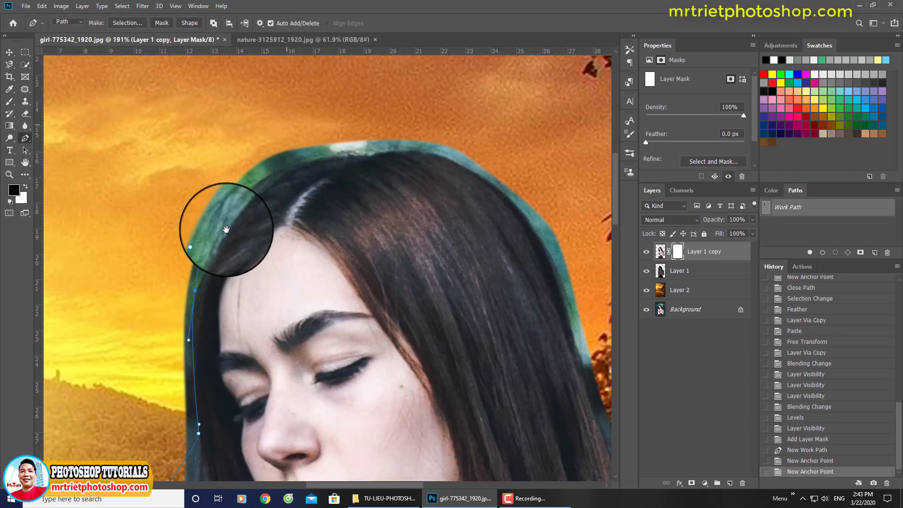
pyautogui.moveTo(235, 214); pyautogui.dragTo(245, 187)
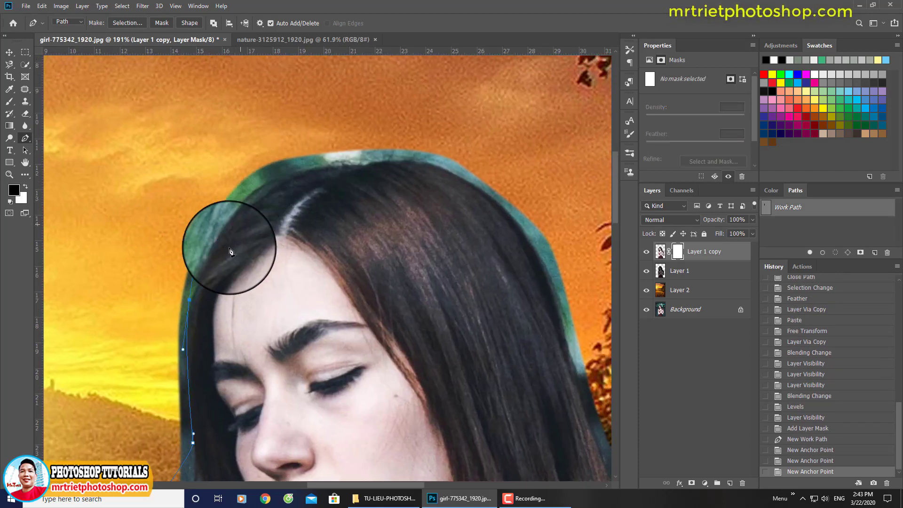
pyautogui.hotkey('ctrl', 'z')
pyautogui.hotkey('ctrl', 'z')
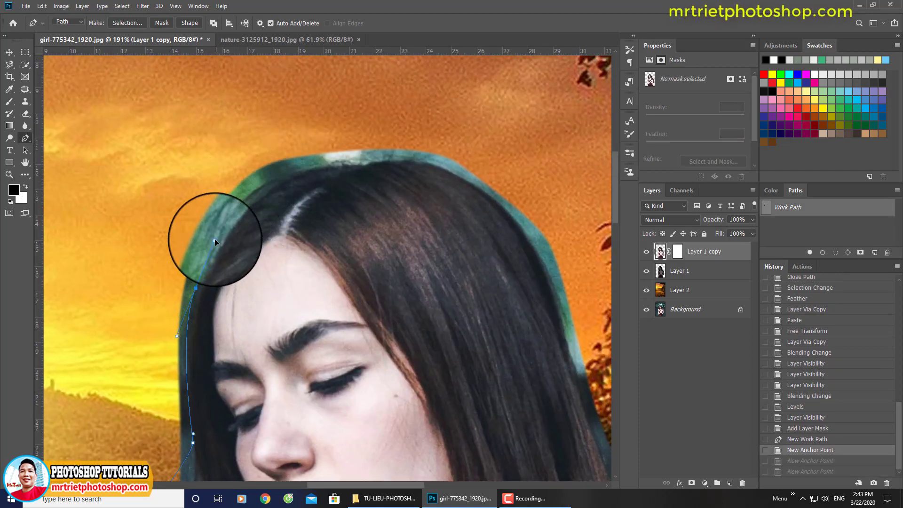
pyautogui.moveTo(271, 187); pyautogui.dragTo(307, 169)
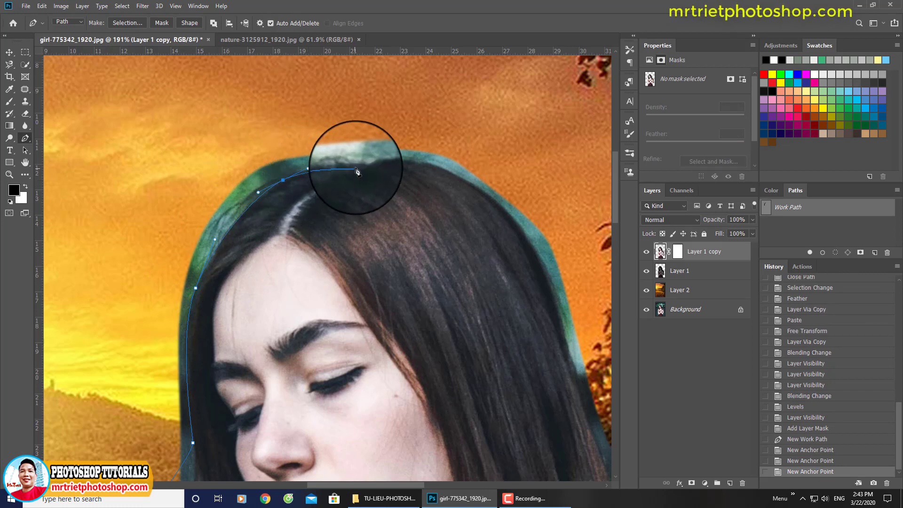
pyautogui.moveTo(388, 162); pyautogui.dragTo(386, 160)
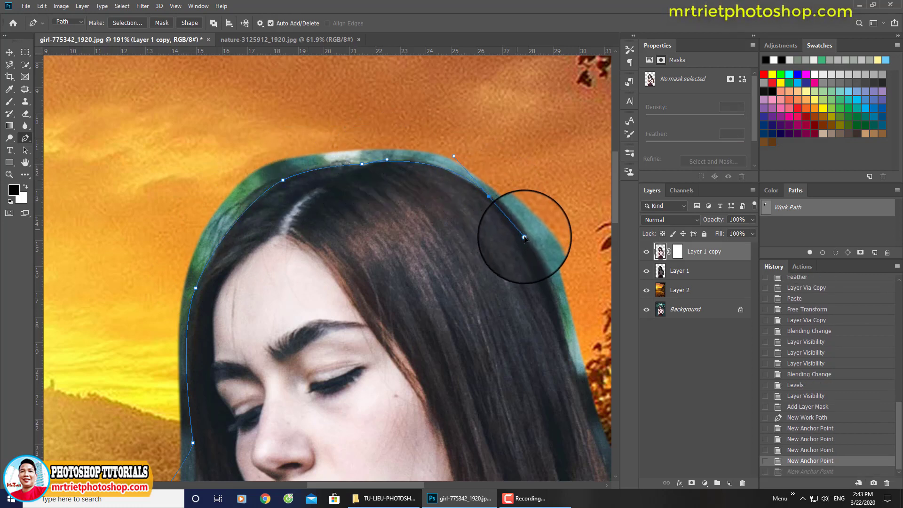
pyautogui.moveTo(515, 229); pyautogui.dragTo(534, 230)
pyautogui.moveTo(527, 262); pyautogui.dragTo(413, 165)
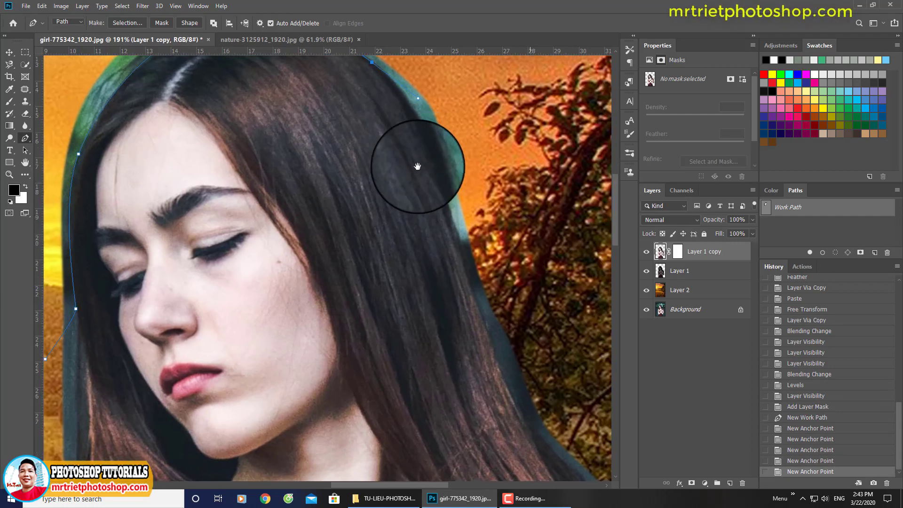
pyautogui.moveTo(460, 248); pyautogui.dragTo(458, 248)
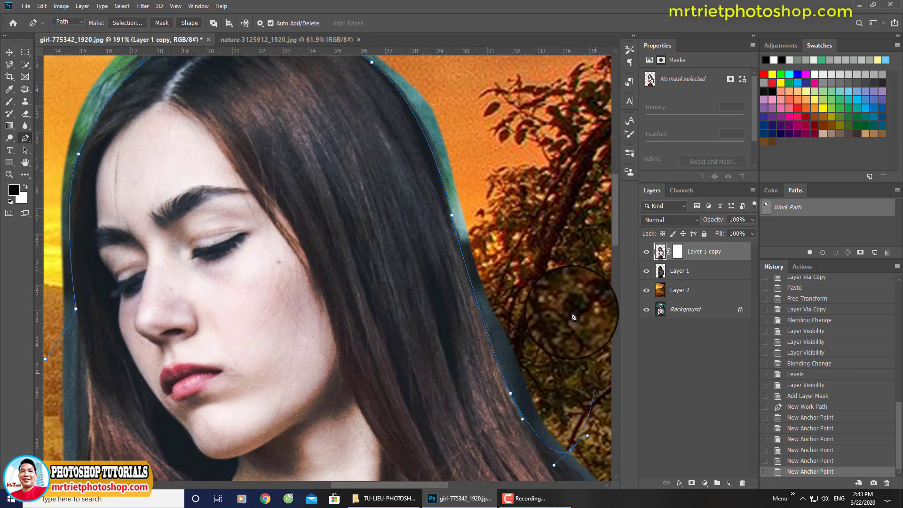
# - Continue the path above the head through the sky and down past the hills, outside the fringe, back towards its start beside the face
pyautogui.scroll(6, 513, 353)
pyautogui.moveTo(378, 291); pyautogui.dragTo(136, 272)
pyautogui.moveTo(121, 305); pyautogui.dragTo(369, 171)
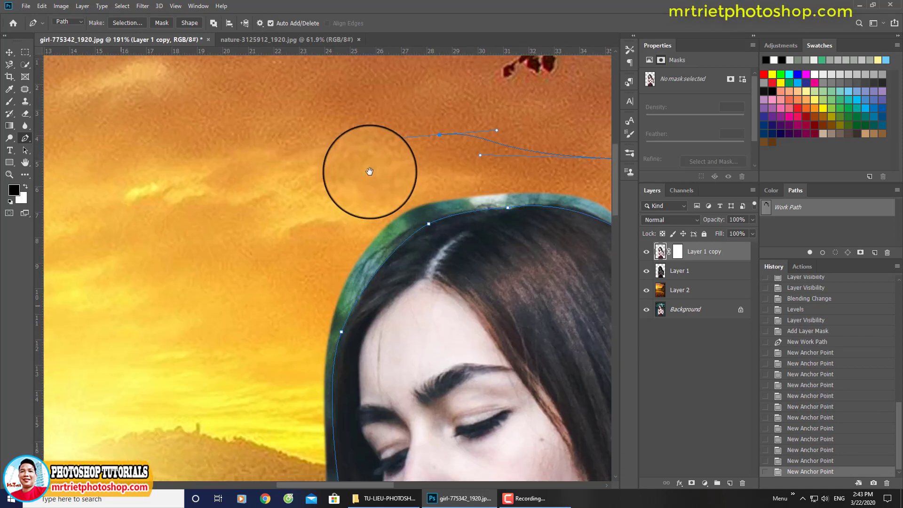
pyautogui.moveTo(272, 265); pyautogui.dragTo(266, 330)
pyautogui.moveTo(259, 358); pyautogui.dragTo(231, 118)
pyautogui.moveTo(241, 260); pyautogui.dragTo(253, 301)
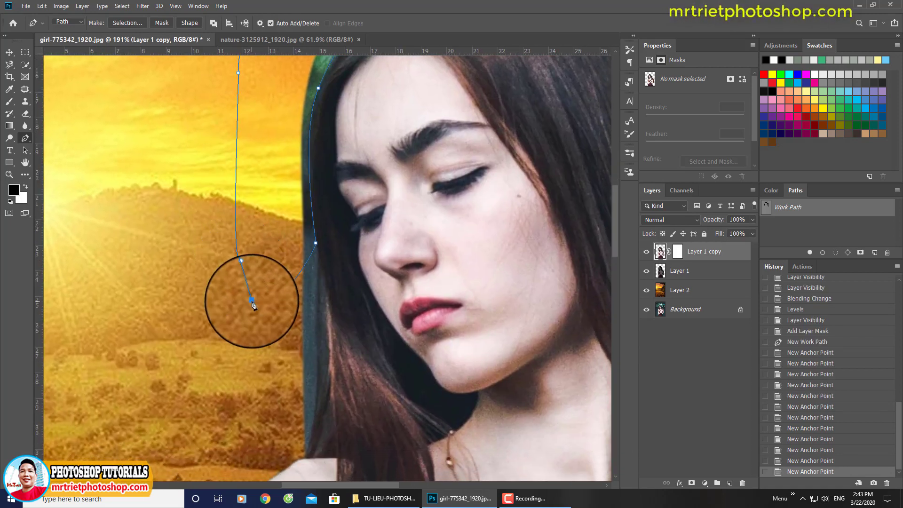
# - Load the path as a feathered selection, delete that fringe from Layer 1 copy's image and deselect
pyautogui.hotkey('shift', 'F6')
pyautogui.press('Return')
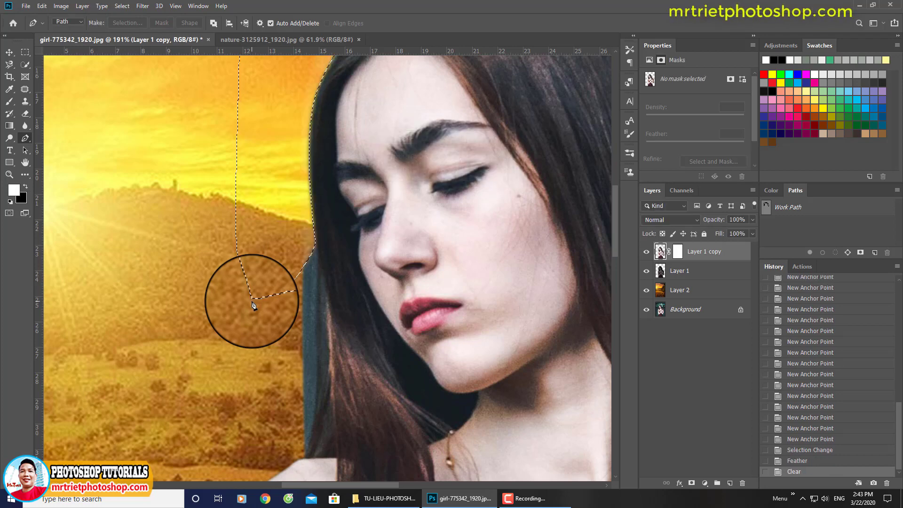
pyautogui.hotkey('ctrl', '0')
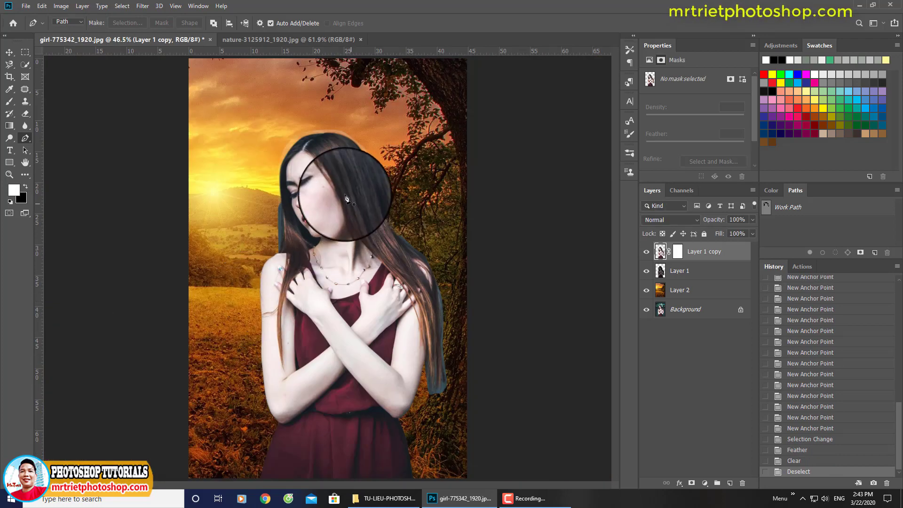
# - Set Layer 1's midtone input level to 0.42 with Levels to remove the pale halo around the head
pyautogui.scroll(6, 336, 188)
pyautogui.scroll(2, 316, 125)
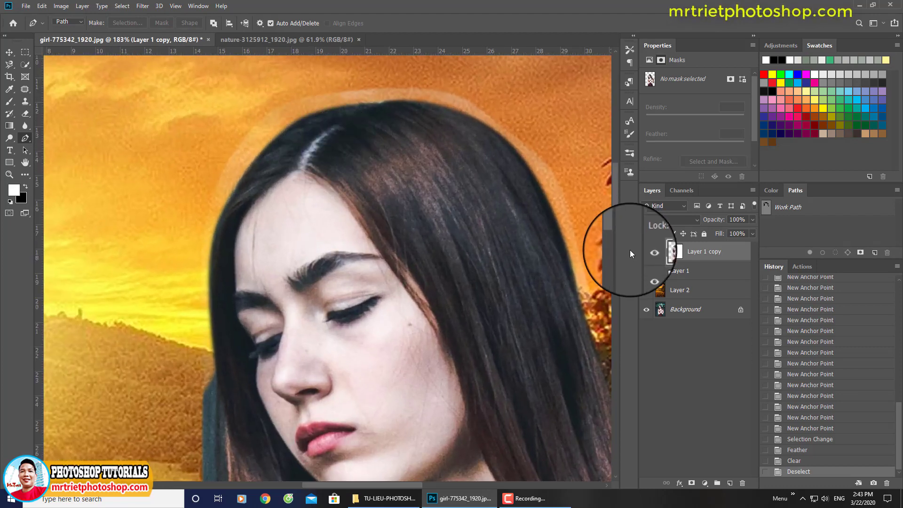
pyautogui.click(677, 272)
pyautogui.hotkey('ctrl', 'l')
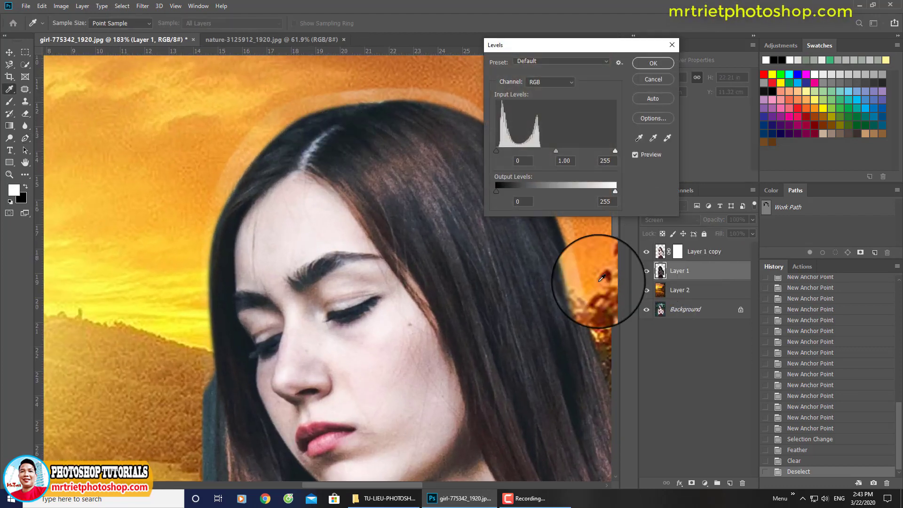
pyautogui.moveTo(556, 151); pyautogui.dragTo(585, 150)
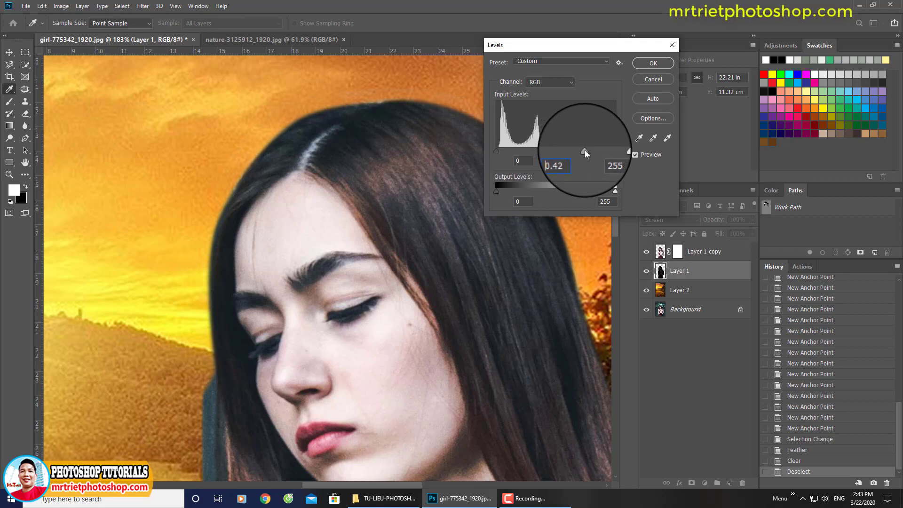
pyautogui.press('Return')
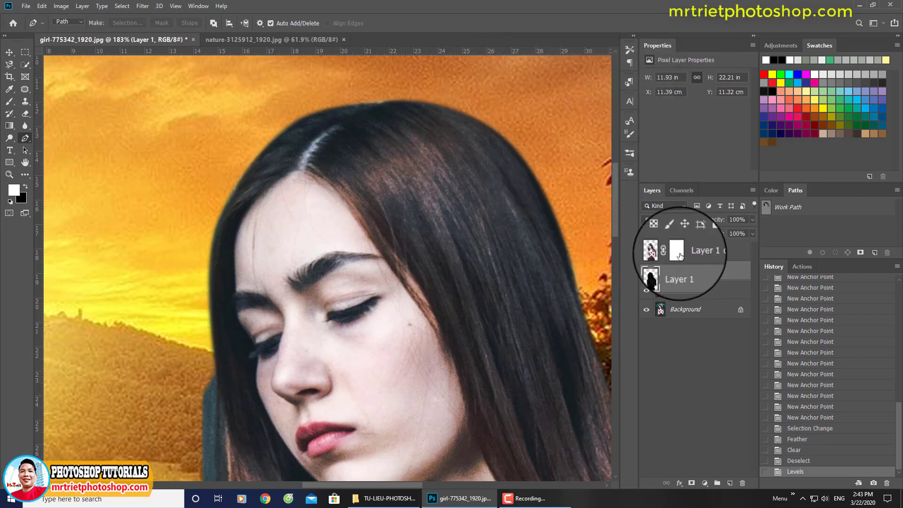
# - Paint black on Layer 1 copy's mask with the 20 px Brush to hide the teal fringe along the hair beside the face
pyautogui.click(677, 251)
pyautogui.moveTo(262, 400); pyautogui.dragTo(301, 255)
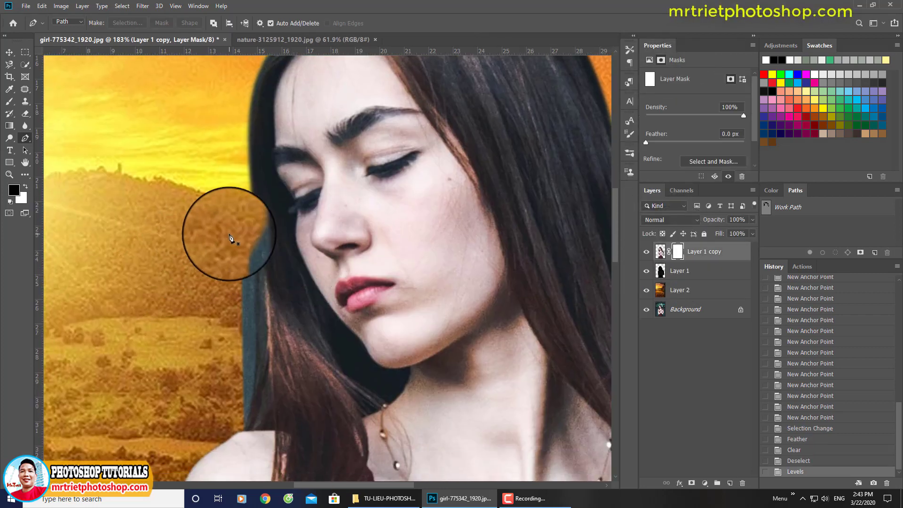
pyautogui.click(9, 101)
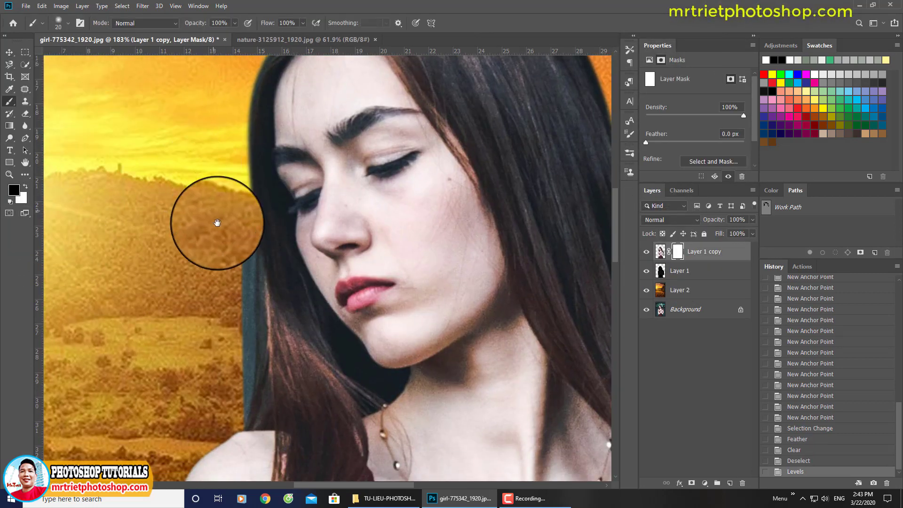
pyautogui.scroll(3, 211, 226)
pyautogui.rightClick(262, 206)
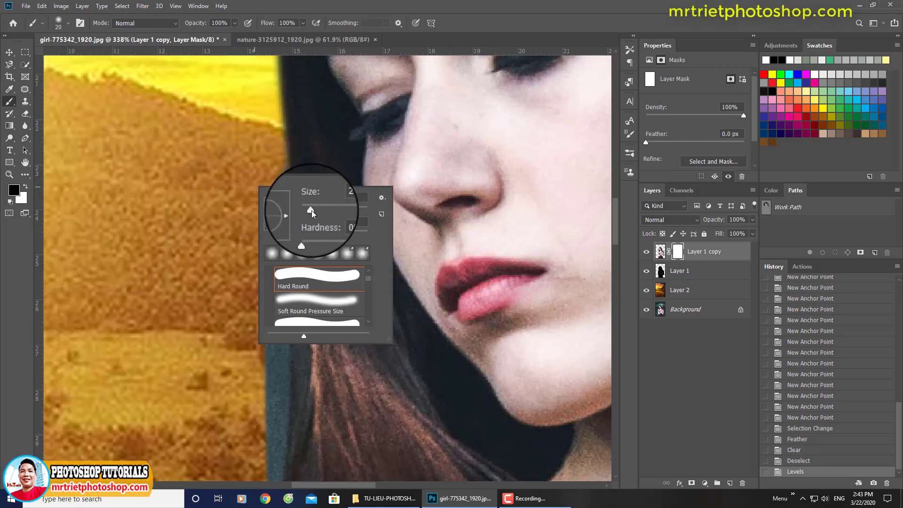
pyautogui.moveTo(254, 178)
pyautogui.mouseDown()
pyautogui.moveTo(275, 217)
pyautogui.moveTo(270, 256)
pyautogui.moveTo(287, 282)
pyautogui.moveTo(272, 231)
pyautogui.moveTo(276, 191)
pyautogui.moveTo(267, 367)
pyautogui.moveTo(263, 194)
pyautogui.mouseUp()
pyautogui.moveTo(271, 136)
pyautogui.mouseDown()
pyautogui.moveTo(282, 120)
pyautogui.moveTo(280, 190)
pyautogui.moveTo(282, 173)
pyautogui.moveTo(286, 190)
pyautogui.moveTo(288, 179)
pyautogui.moveTo(265, 295)
pyautogui.moveTo(281, 210)
pyautogui.moveTo(259, 243)
pyautogui.moveTo(266, 235)
pyautogui.moveTo(243, 351)
pyautogui.mouseUp()
pyautogui.moveTo(241, 349)
pyautogui.mouseDown()
pyautogui.moveTo(235, 337)
pyautogui.moveTo(250, 357)
pyautogui.mouseUp()
pyautogui.scroll(-8, 242, 329)
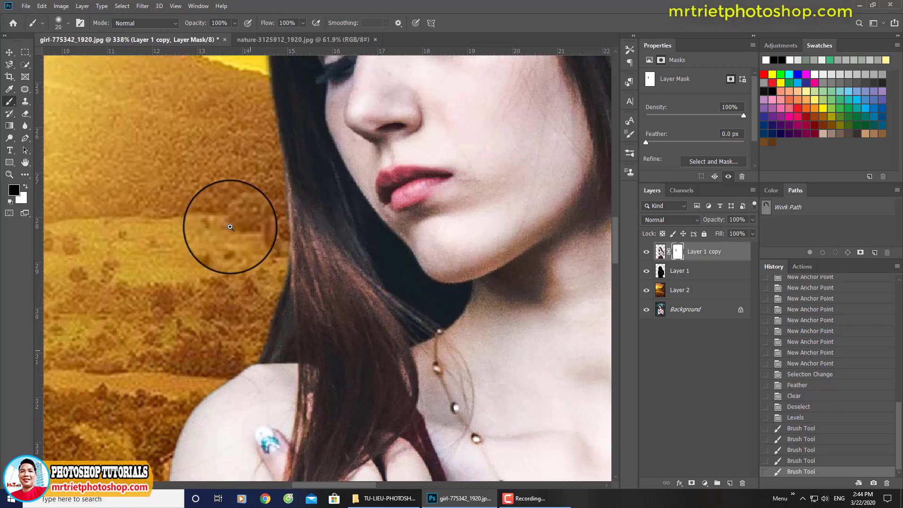
# - Draw a closed Pen path around the dark leftover wedge between the hair and the bare shoulder, following the hair and shoulder edges
pyautogui.scroll(5, 222, 302)
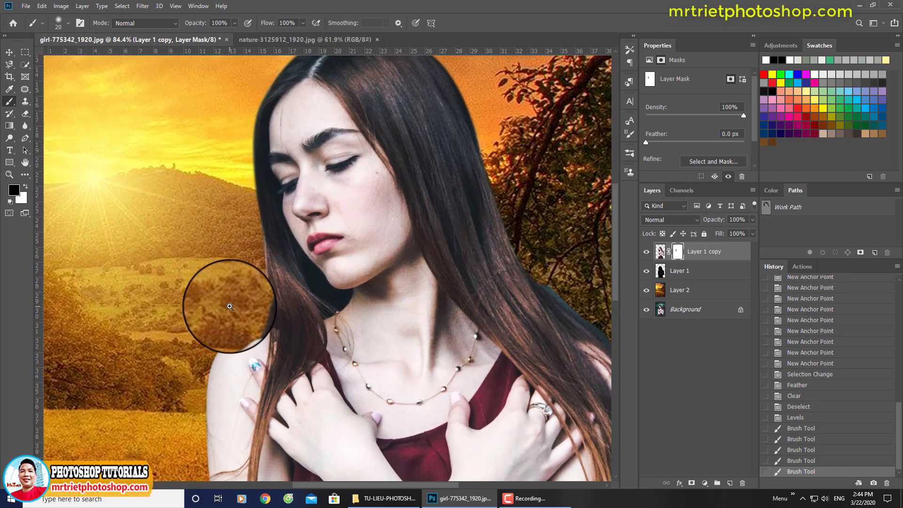
pyautogui.scroll(3, 260, 348)
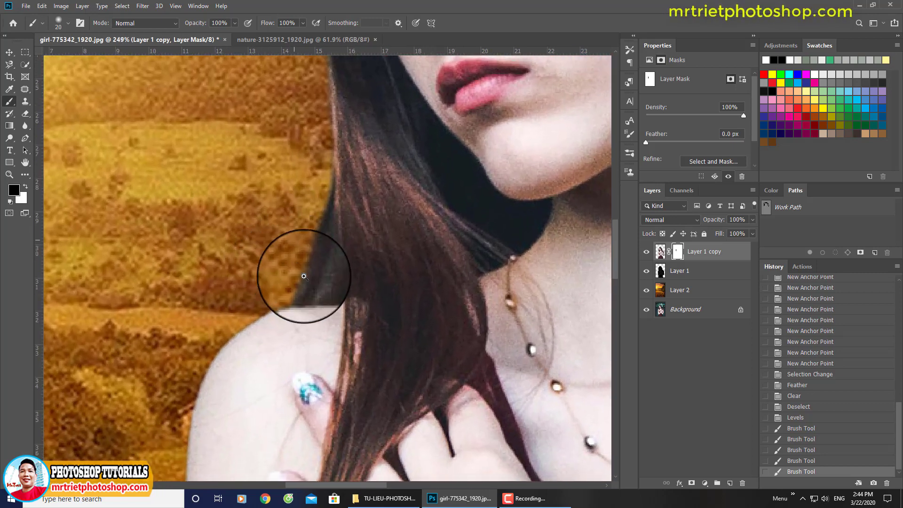
pyautogui.press('p')
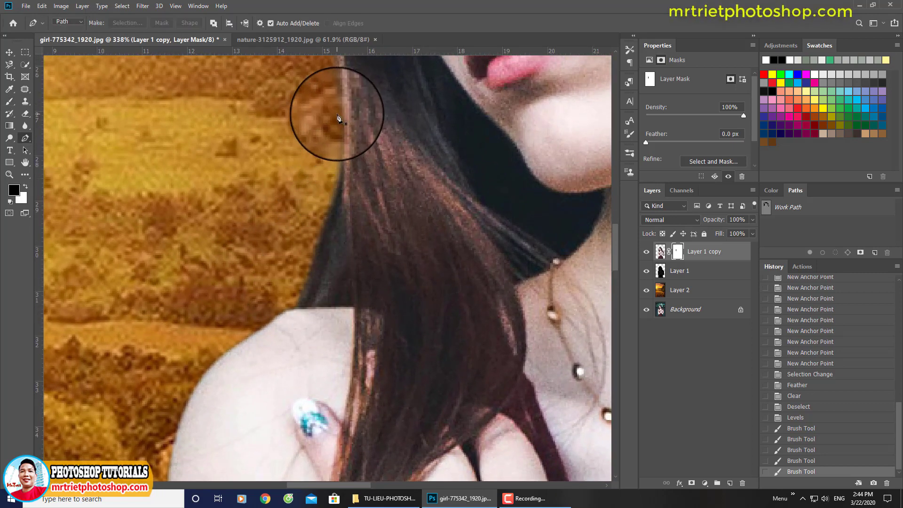
pyautogui.click(337, 113)
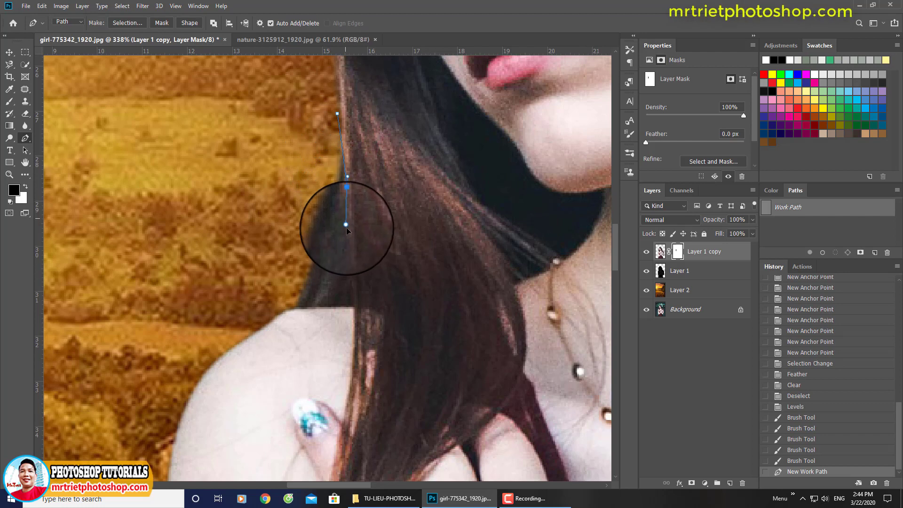
pyautogui.click(347, 237)
pyautogui.click(354, 307)
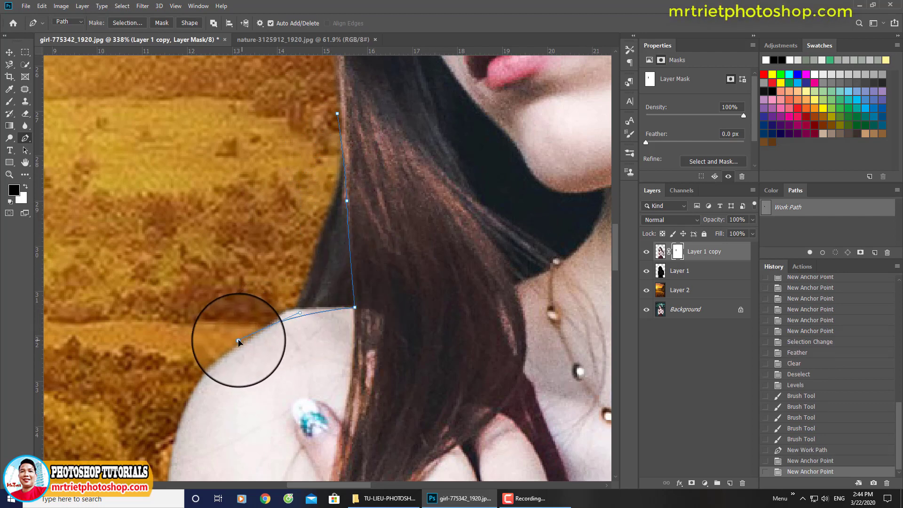
pyautogui.hotkey('ctrl', 'z')
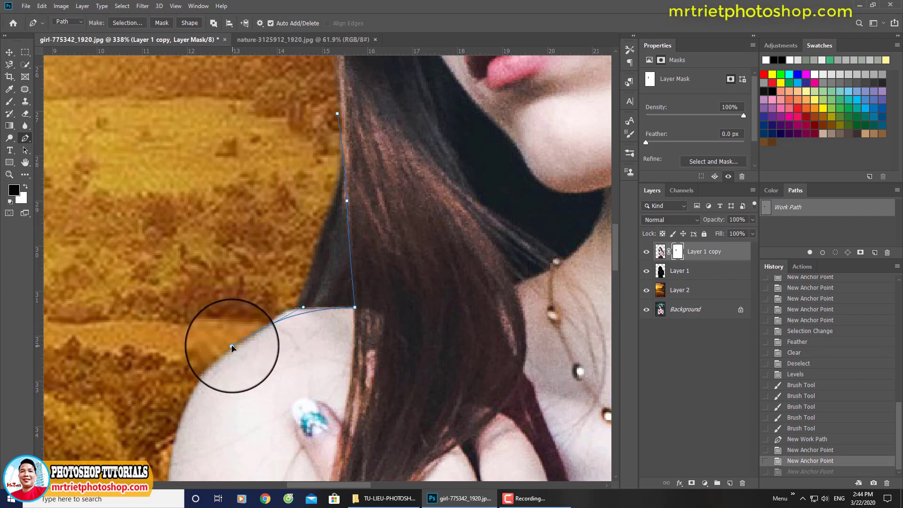
pyautogui.click(267, 325)
pyautogui.click(207, 326)
pyautogui.click(217, 240)
pyautogui.click(237, 130)
pyautogui.click(258, 109)
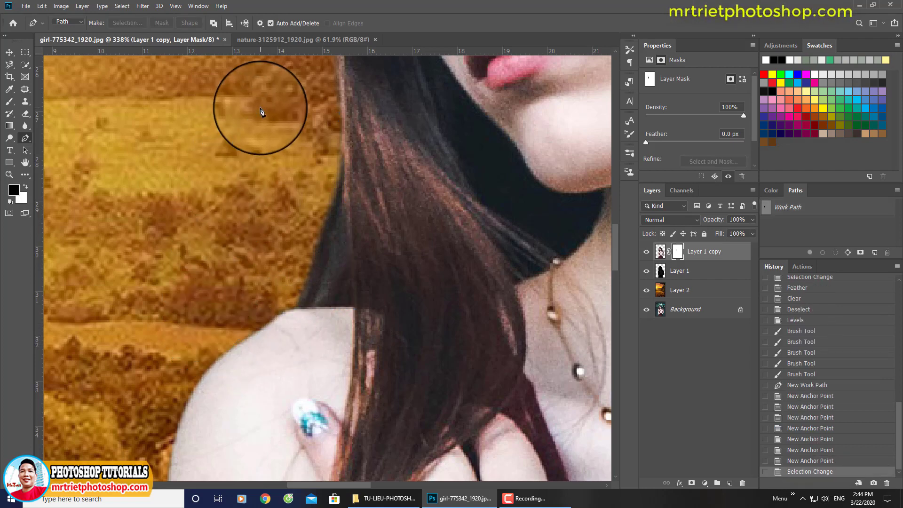
# - Feather the path's selection by 1 px, clear it to black on Layer 1 copy's mask and deselect
pyautogui.hotkey('shift', 'F6')
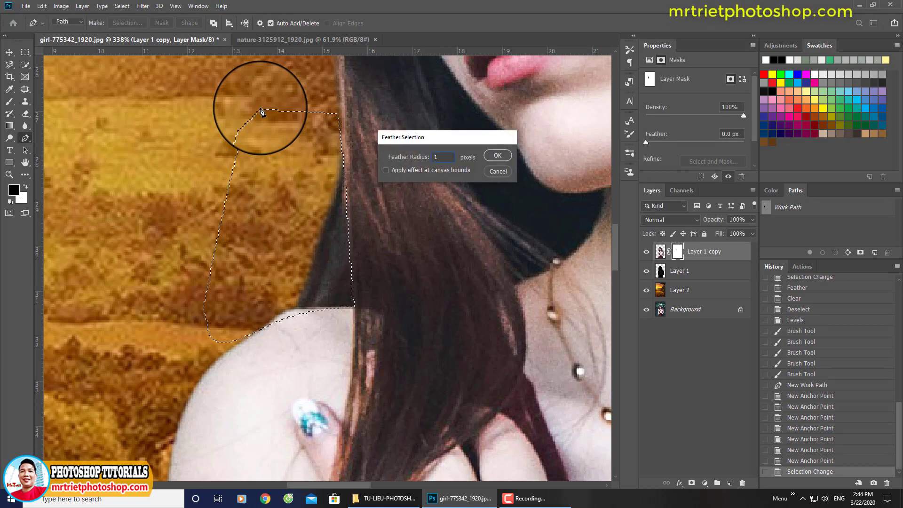
pyautogui.press('Return')
pyautogui.press('Delete')
pyautogui.hotkey('ctrl', 'z')
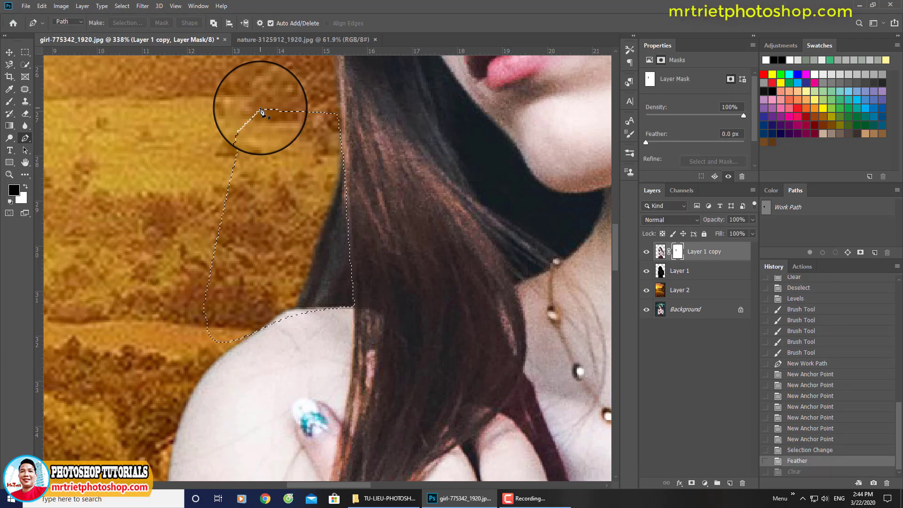
pyautogui.hotkey('ctrl', 'z')
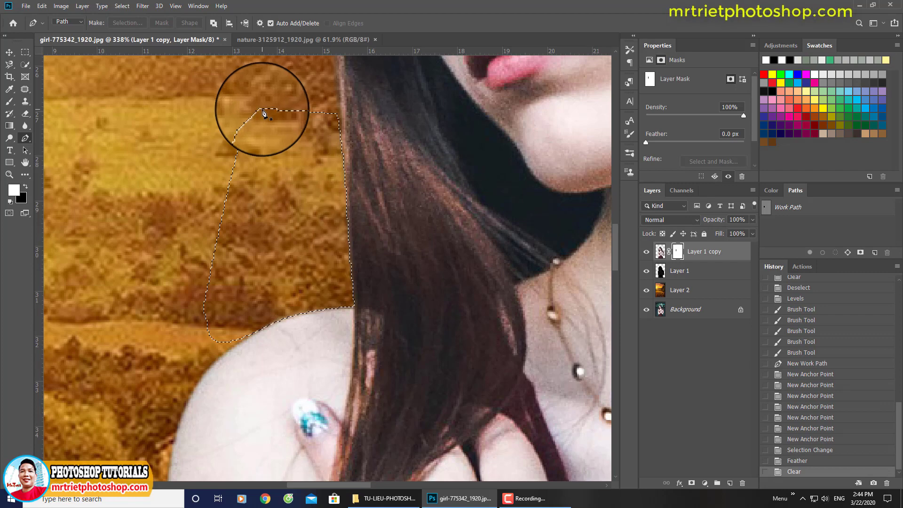
pyautogui.hotkey('ctrl', 'd')
# - Refine Layer 1 copy's mask along the hair edge above the shoulder with a 15 px Brush, undoing the first trial stroke
pyautogui.press('b')
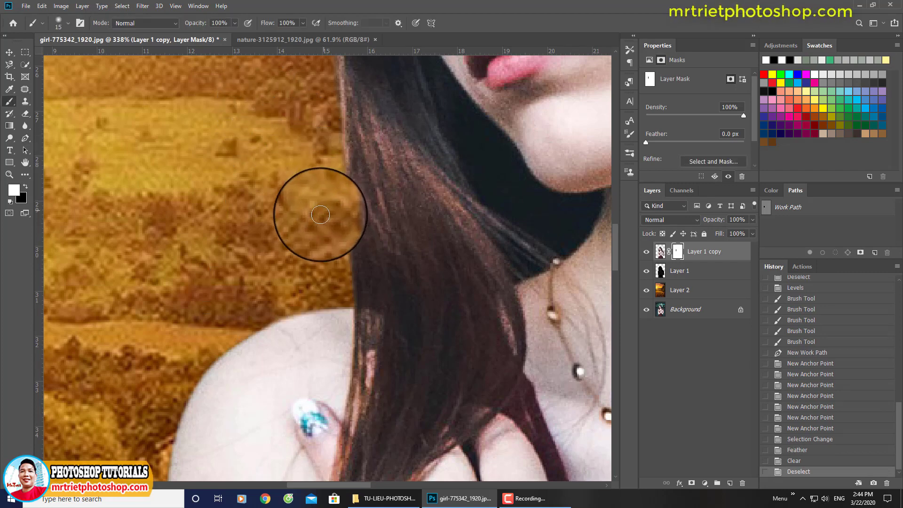
pyautogui.moveTo(321, 207); pyautogui.dragTo(324, 241)
pyautogui.hotkey('ctrl', 'z')
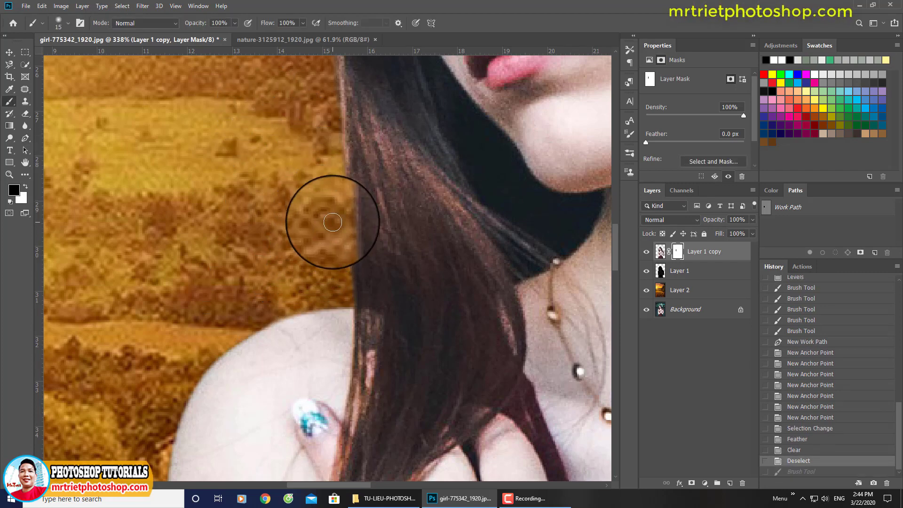
pyautogui.moveTo(336, 270); pyautogui.dragTo(342, 262)
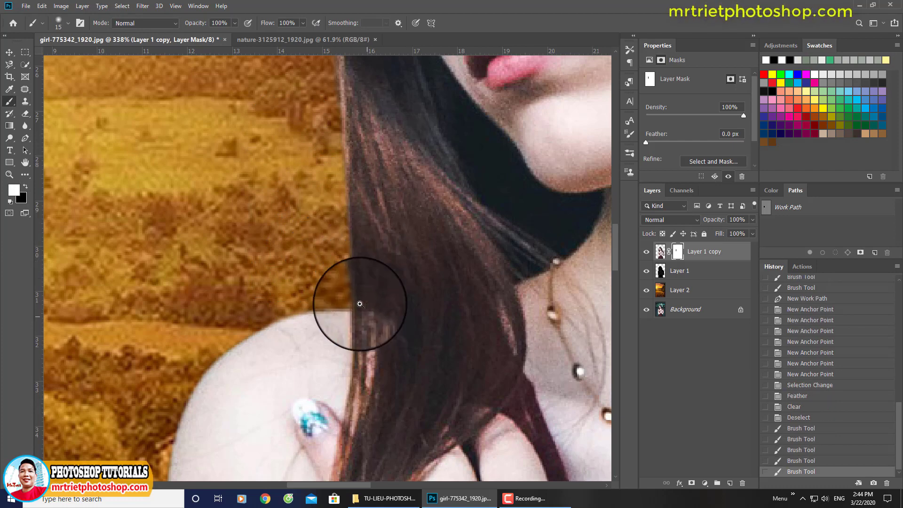
# - Paint black on Layer 1 copy's mask along the hair edge above the tree-side shoulder, enlarging the Brush from 15 to 34 px
pyautogui.scroll(-5, 360, 304)
pyautogui.scroll(4, 369, 217)
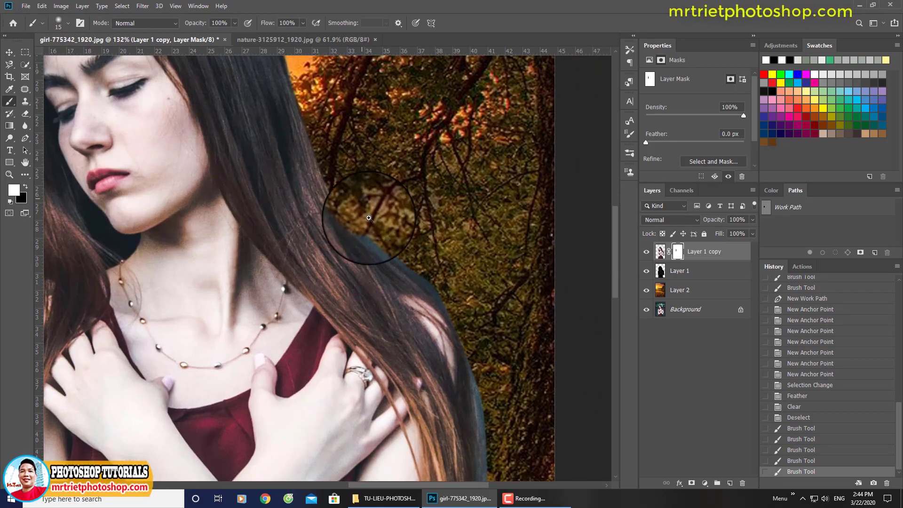
pyautogui.scroll(3, 369, 218)
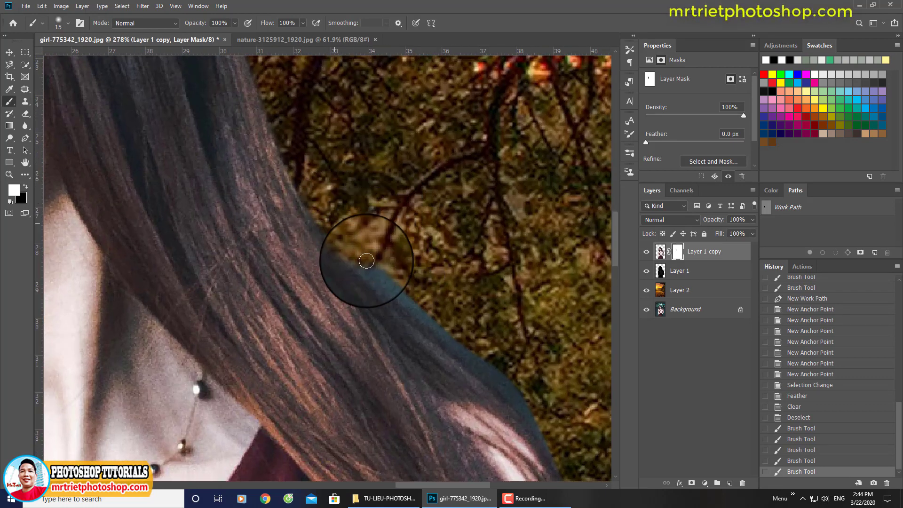
pyautogui.press('x')
pyautogui.moveTo(375, 260)
pyautogui.mouseDown()
pyautogui.moveTo(396, 280)
pyautogui.moveTo(361, 250)
pyautogui.moveTo(421, 315)
pyautogui.moveTo(422, 305)
pyautogui.moveTo(360, 248)
pyautogui.moveTo(377, 276)
pyautogui.moveTo(323, 215)
pyautogui.mouseUp()
pyautogui.rightClick(416, 236)
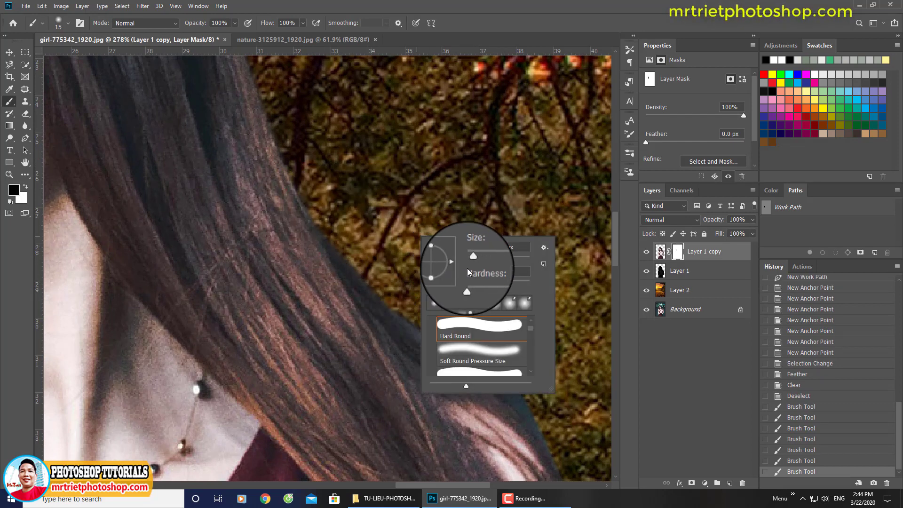
pyautogui.moveTo(472, 261); pyautogui.dragTo(387, 159)
pyautogui.click(409, 216)
pyautogui.rightClick(415, 176)
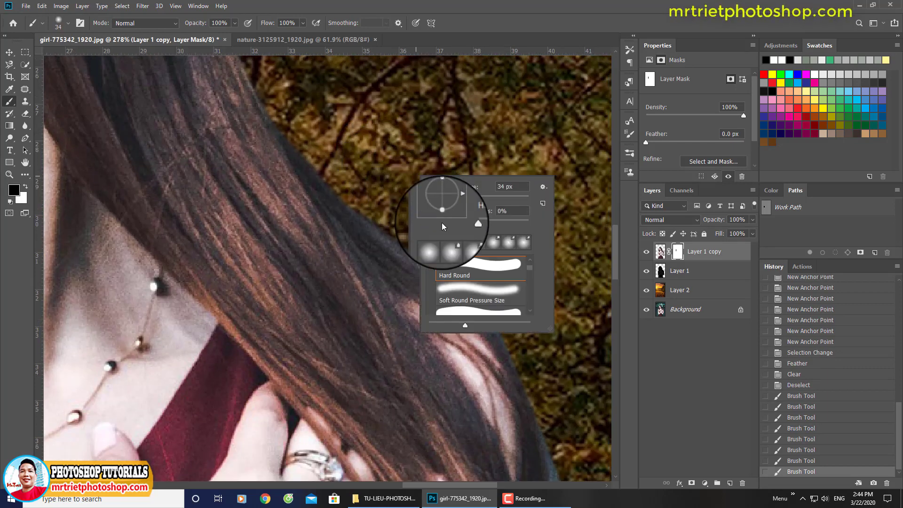
pyautogui.click(390, 144)
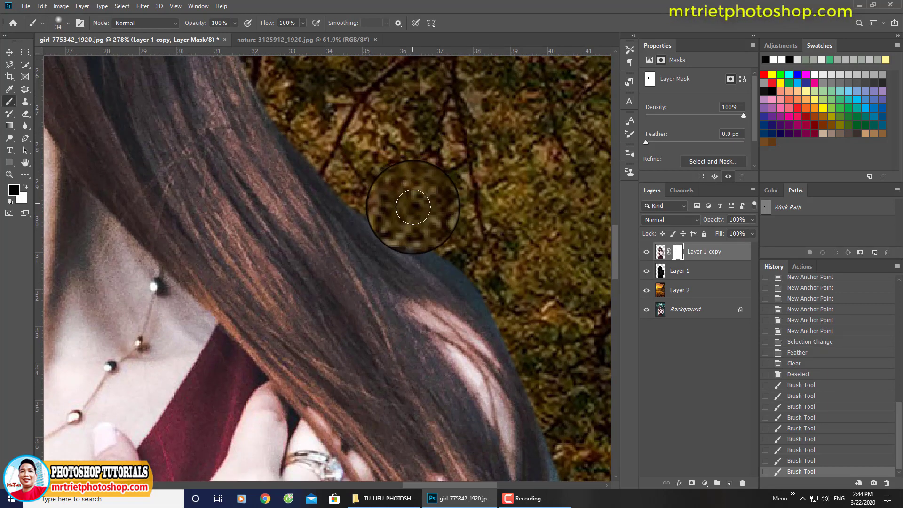
# - Hide the teal fringe along the hair edge over the tree-side shoulder and upper arm, reducing the Brush to 20 px
pyautogui.moveTo(443, 231); pyautogui.dragTo(451, 199)
pyautogui.press('[')
pyautogui.press('[')
pyautogui.press('[')
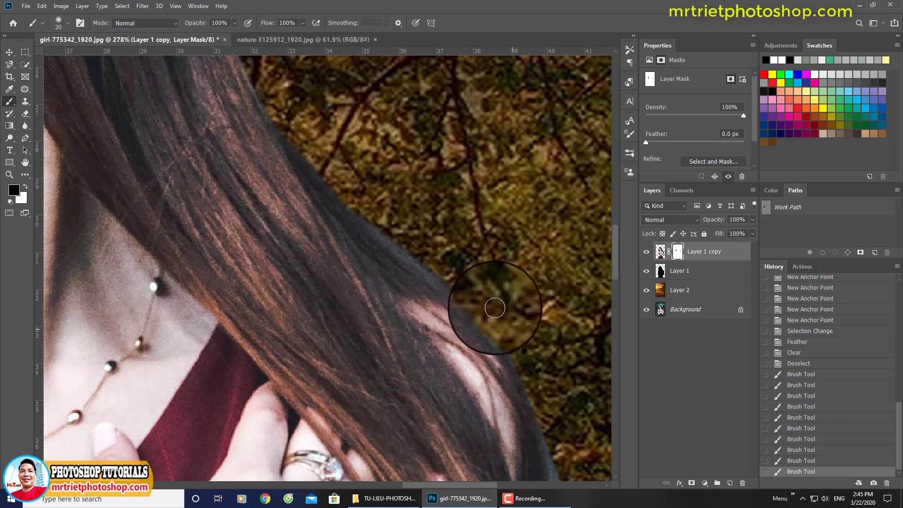
pyautogui.moveTo(536, 363); pyautogui.dragTo(464, 102)
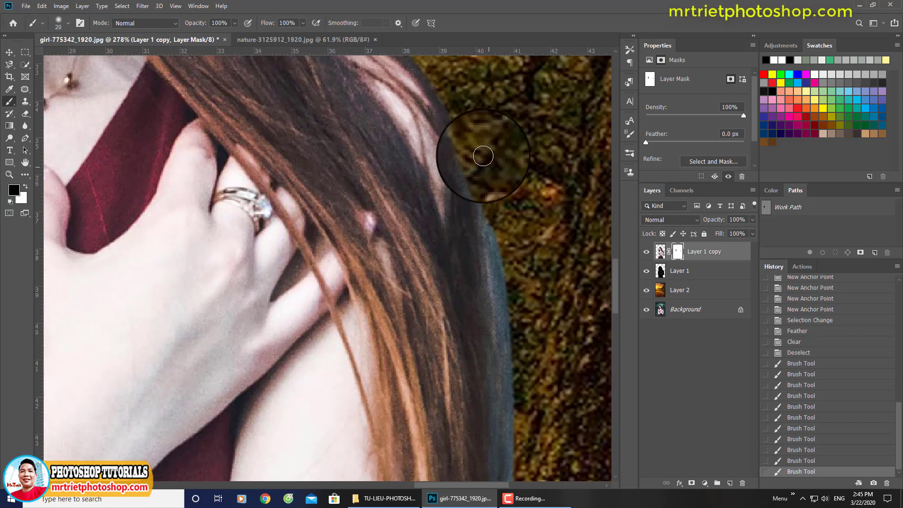
pyautogui.moveTo(516, 320); pyautogui.dragTo(518, 323)
pyautogui.moveTo(525, 243)
pyautogui.mouseDown()
pyautogui.moveTo(481, 133)
pyautogui.moveTo(464, 150)
pyautogui.moveTo(460, 202)
pyautogui.moveTo(466, 197)
pyautogui.moveTo(501, 330)
pyautogui.mouseUp()
# - Paint black on the mask with a 25 px Brush along the outer edge of the hanging hair and around its tips
pyautogui.press(']')
pyautogui.moveTo(462, 177)
pyautogui.mouseDown()
pyautogui.moveTo(466, 332)
pyautogui.moveTo(476, 347)
pyautogui.moveTo(471, 216)
pyautogui.moveTo(465, 205)
pyautogui.moveTo(473, 429)
pyautogui.mouseUp()
pyautogui.moveTo(484, 390)
pyautogui.mouseDown()
pyautogui.moveTo(462, 230)
pyautogui.moveTo(459, 368)
pyautogui.mouseUp()
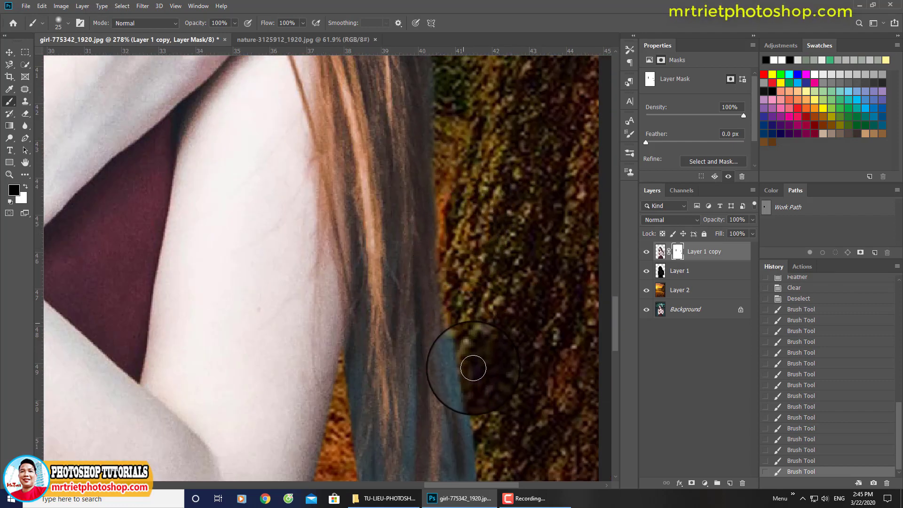
pyautogui.moveTo(459, 242); pyautogui.dragTo(450, 133)
pyautogui.moveTo(449, 170)
pyautogui.mouseDown()
pyautogui.moveTo(460, 363)
pyautogui.moveTo(433, 413)
pyautogui.moveTo(463, 416)
pyautogui.moveTo(483, 302)
pyautogui.mouseUp()
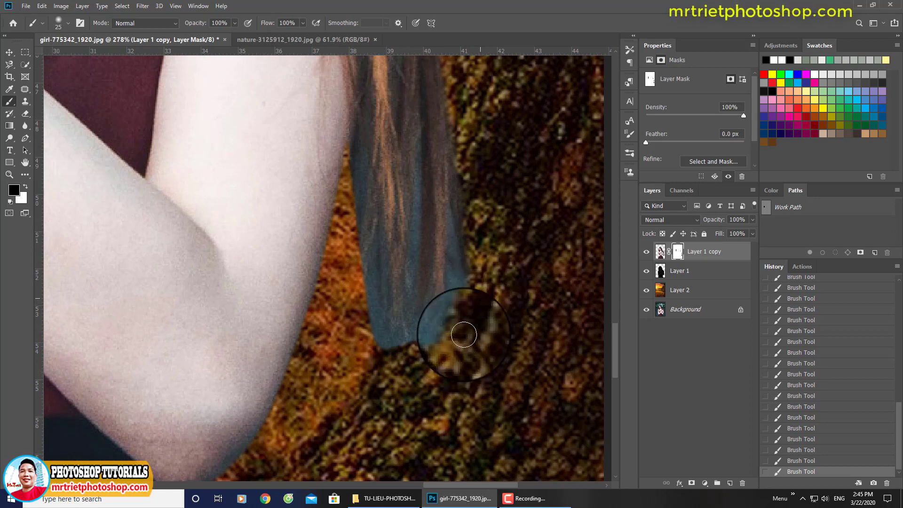
pyautogui.moveTo(367, 271)
pyautogui.mouseDown()
pyautogui.moveTo(364, 373)
pyautogui.moveTo(372, 325)
pyautogui.moveTo(380, 372)
pyautogui.moveTo(396, 382)
pyautogui.moveTo(422, 341)
pyautogui.moveTo(405, 353)
pyautogui.moveTo(424, 350)
pyautogui.moveTo(465, 262)
pyautogui.mouseUp()
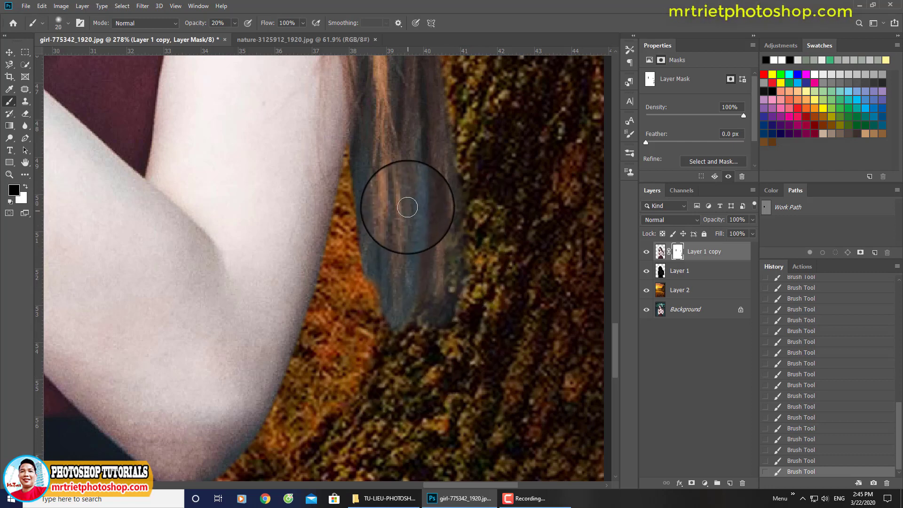
# - Fade the teal areas between the lower hair strands on the mask with a 15–20 px Brush at 20% opacity
pyautogui.press('[')
pyautogui.press('[')
pyautogui.press(']')
pyautogui.press(']')
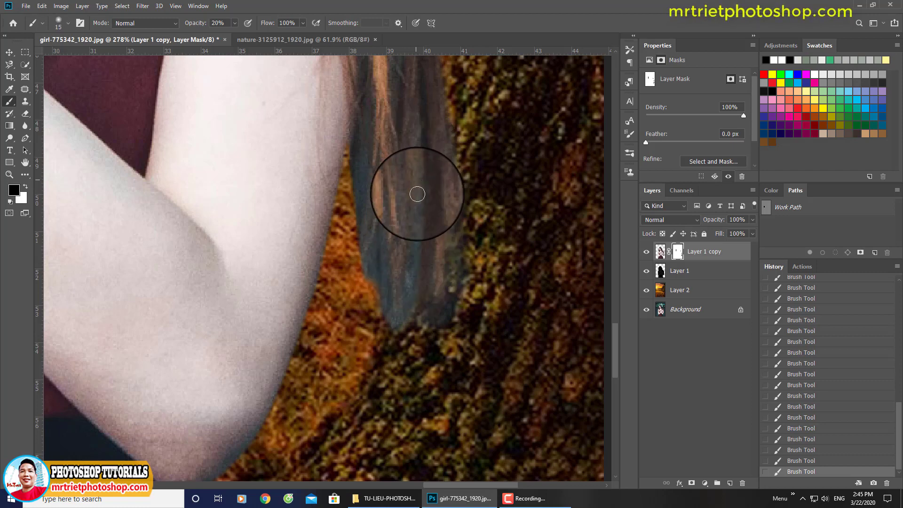
pyautogui.moveTo(413, 268); pyautogui.dragTo(391, 338)
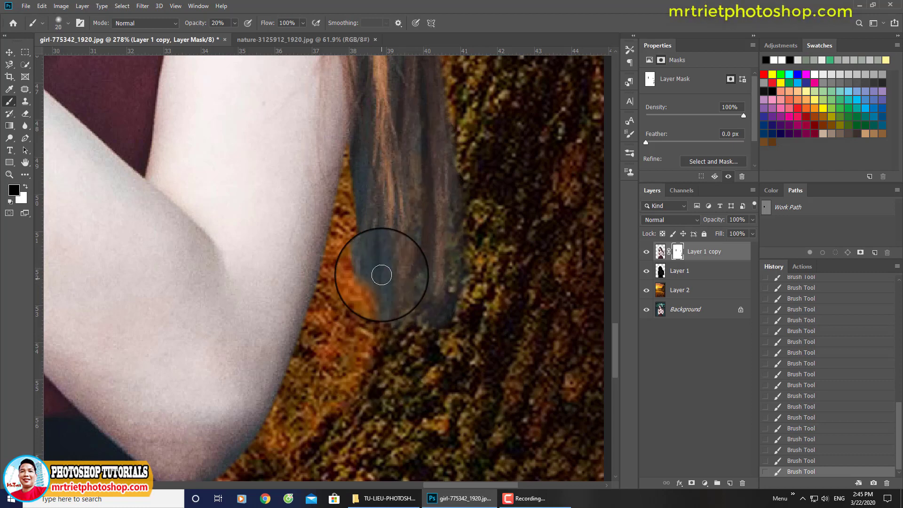
pyautogui.press('[')
pyautogui.moveTo(361, 149); pyautogui.dragTo(358, 270)
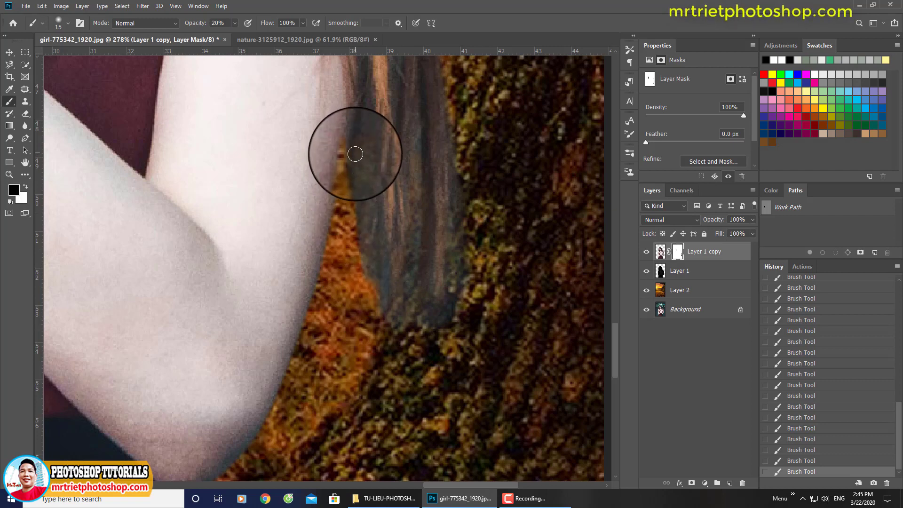
pyautogui.moveTo(354, 153)
pyautogui.mouseDown()
pyautogui.moveTo(356, 247)
pyautogui.moveTo(369, 266)
pyautogui.mouseUp()
# - Soften the hair tips and both edges of the lower lock with a 30 px black Brush at 20% opacity
pyautogui.press(']')
pyautogui.press(']')
pyautogui.press(']')
pyautogui.moveTo(362, 231); pyautogui.dragTo(366, 302)
pyautogui.moveTo(371, 247); pyautogui.dragTo(375, 340)
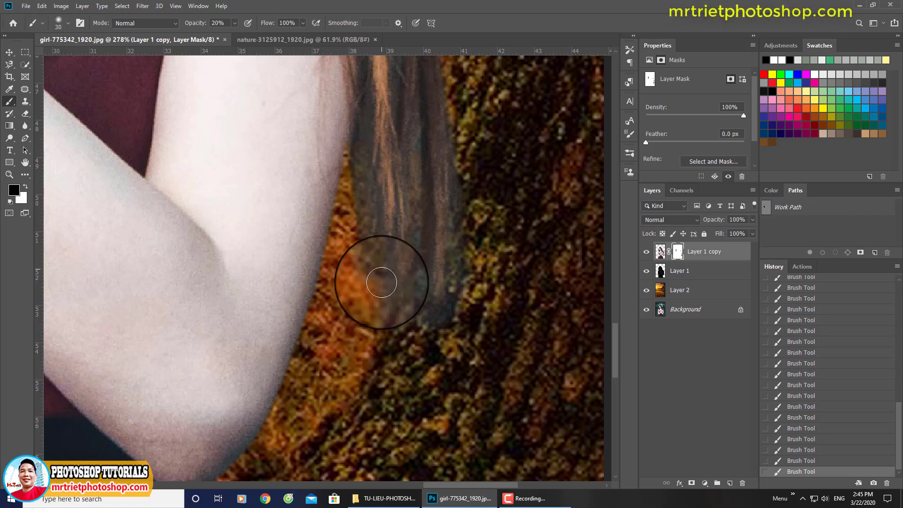
pyautogui.moveTo(381, 284); pyautogui.dragTo(393, 328)
pyautogui.press('[')
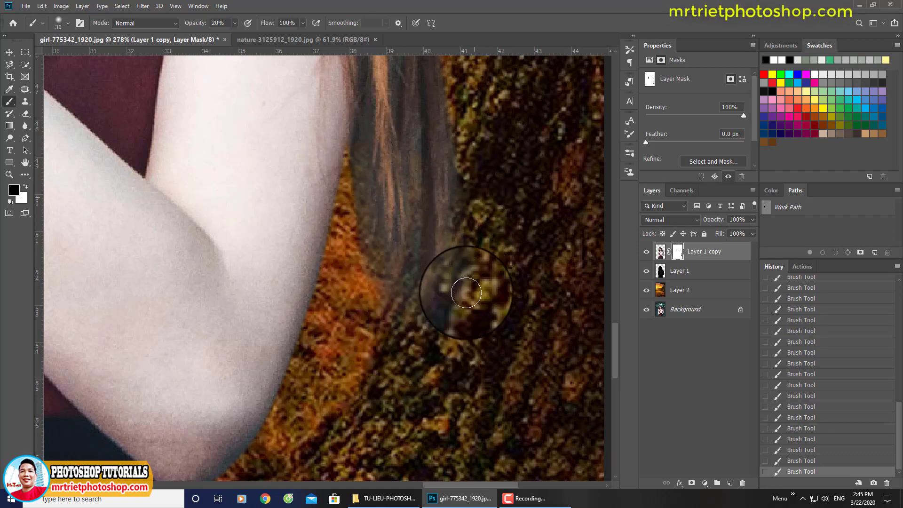
pyautogui.moveTo(420, 230); pyautogui.dragTo(405, 318)
pyautogui.moveTo(464, 173)
pyautogui.mouseDown()
pyautogui.moveTo(454, 297)
pyautogui.moveTo(424, 346)
pyautogui.mouseUp()
# - Blend the lower hair lock further into the background with a 40 px black Brush at 10% opacity
pyautogui.press(']')
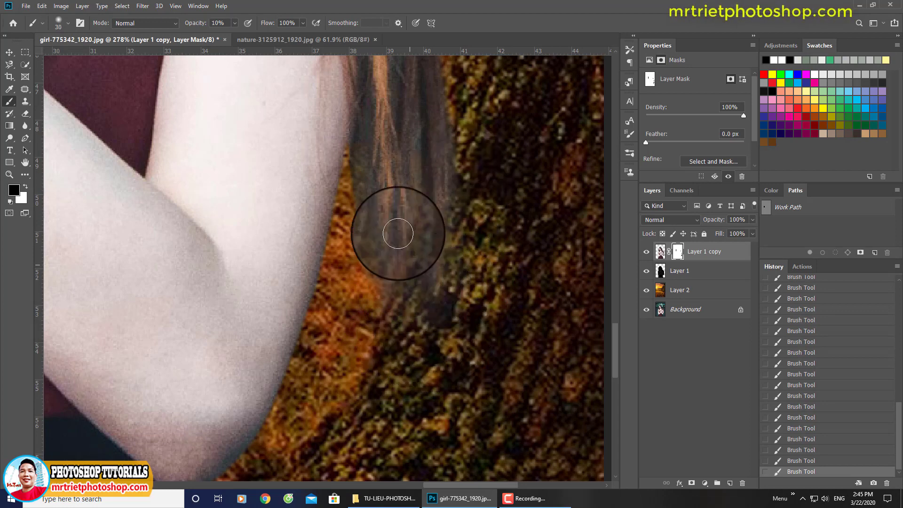
pyautogui.moveTo(394, 157); pyautogui.dragTo(367, 228)
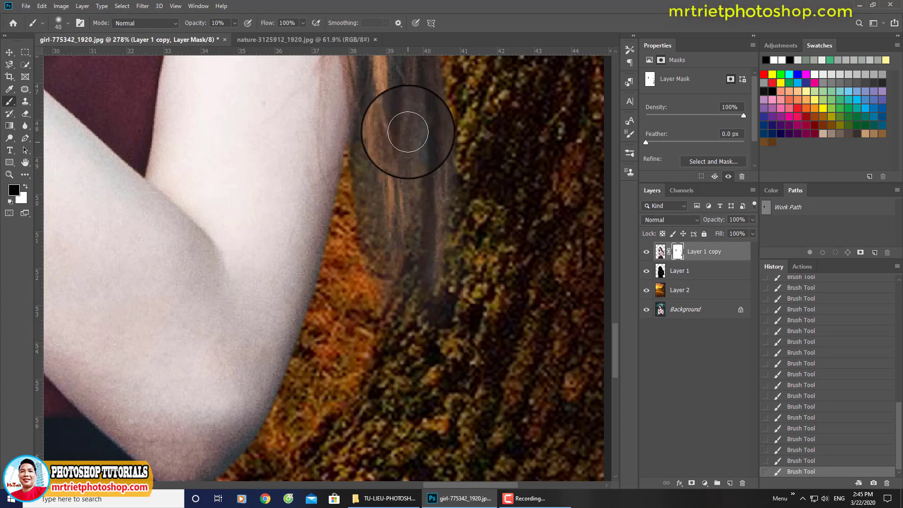
pyautogui.moveTo(407, 132)
pyautogui.mouseDown()
pyautogui.moveTo(399, 300)
pyautogui.moveTo(423, 152)
pyautogui.moveTo(417, 121)
pyautogui.moveTo(425, 174)
pyautogui.mouseUp()
pyautogui.moveTo(449, 95); pyautogui.dragTo(425, 324)
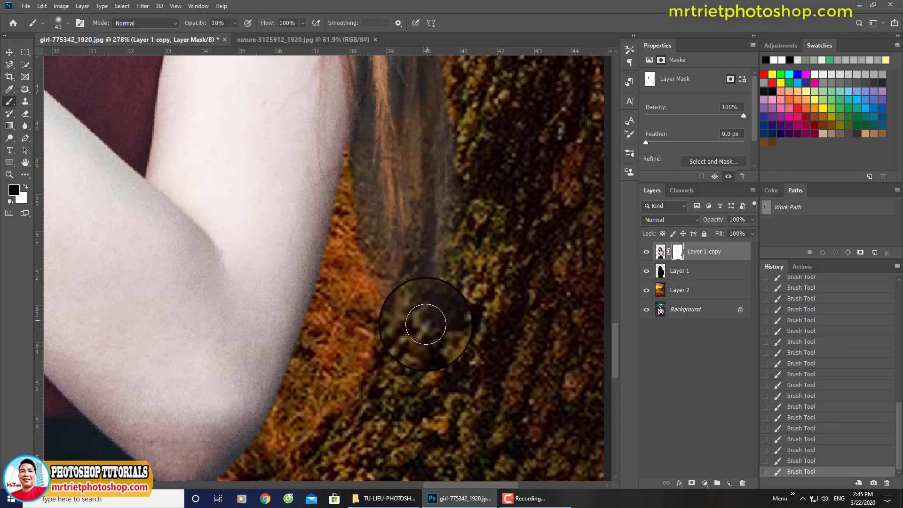
pyautogui.moveTo(369, 240); pyautogui.dragTo(384, 264)
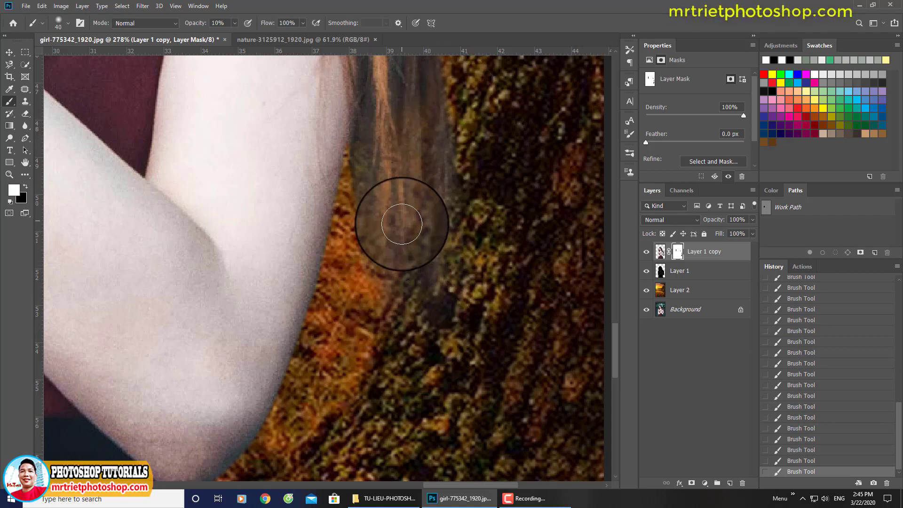
# - Bring back individual strands of the lower lock by painting white on the mask with a small Brush at 10% opacity
pyautogui.press('[')
pyautogui.press('[')
pyautogui.press('[')
pyautogui.press('[')
pyautogui.press('[')
pyautogui.press('[')
pyautogui.press('[')
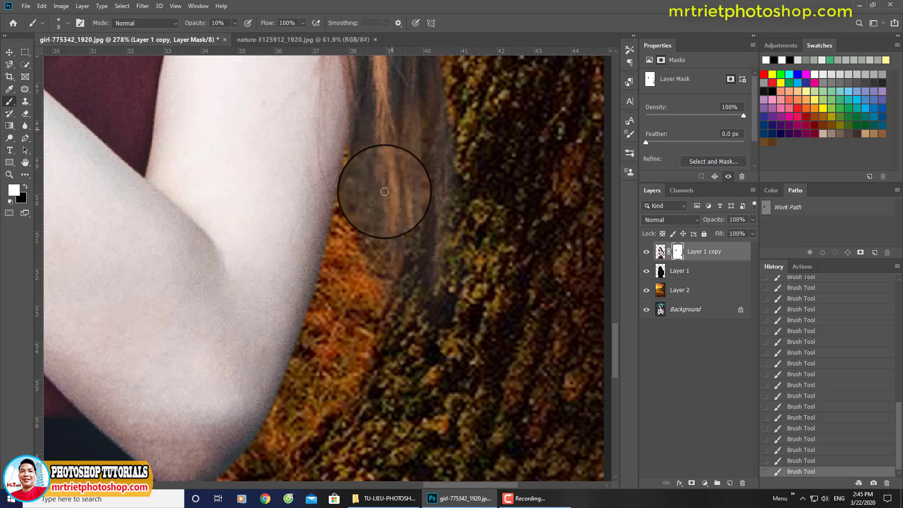
pyautogui.moveTo(427, 106); pyautogui.dragTo(413, 219)
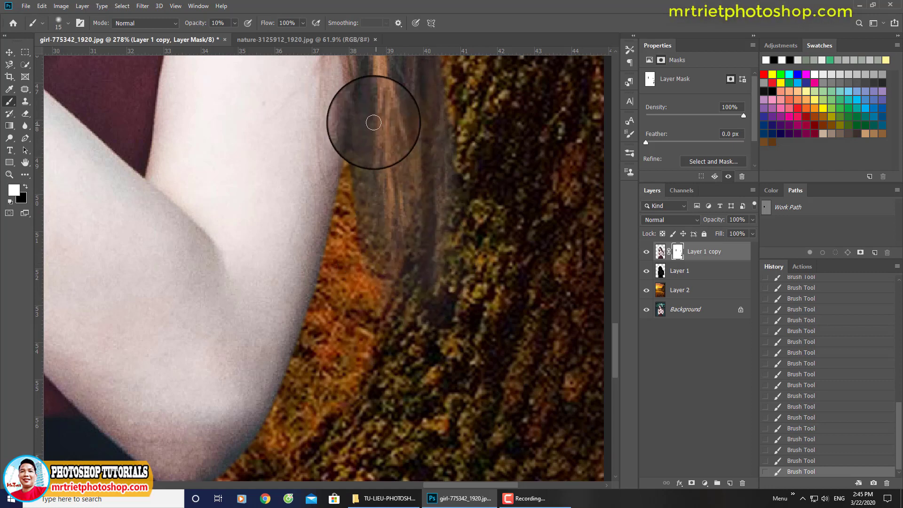
# - Examine the composite as a whole, hiding and showing Layer 1 copy to check the blended hair
pyautogui.hotkey('ctrl', '0')
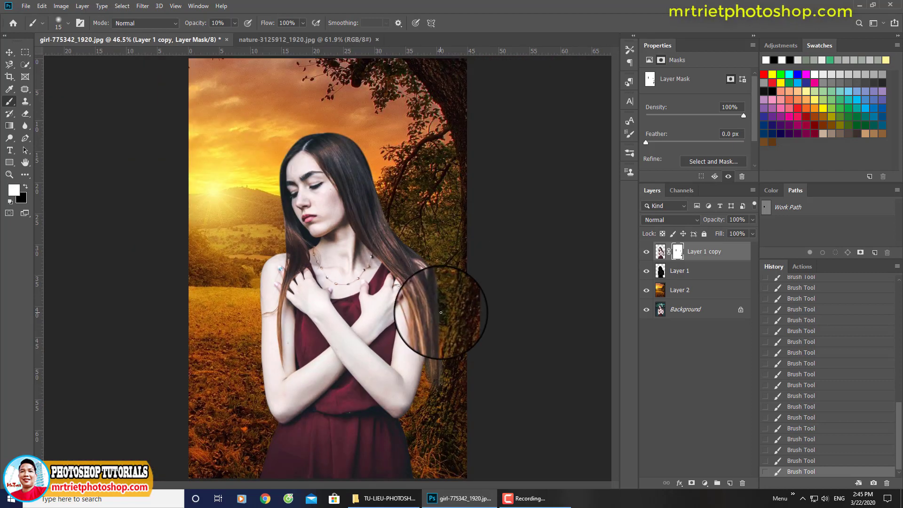
pyautogui.keyDown('alt'); pyautogui.scroll(5, 442, 383); pyautogui.keyUp('alt')
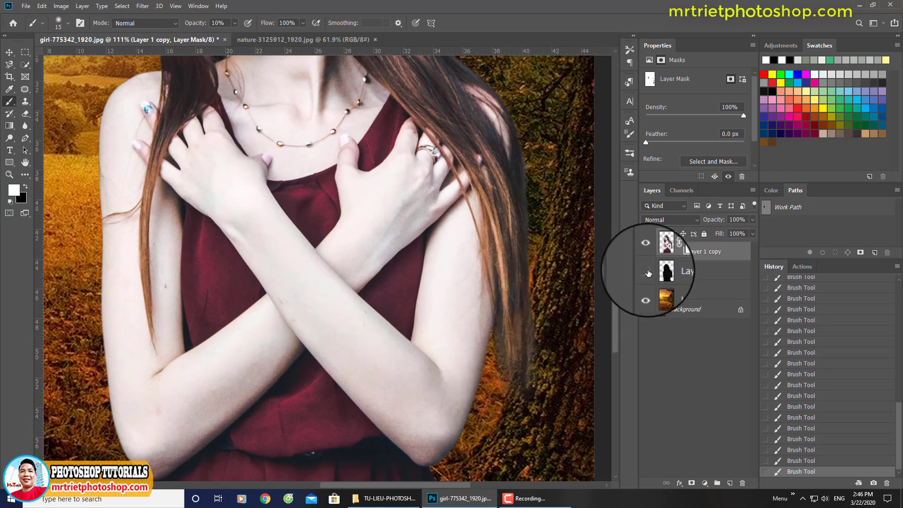
pyautogui.click(646, 253)
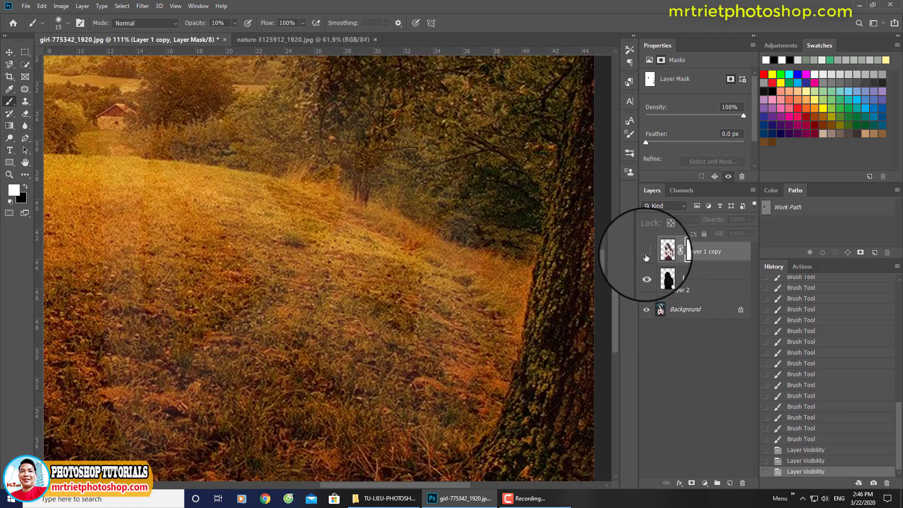
pyautogui.click(646, 253)
# - Touch up the mask where the lower lock meets the arm with black and white 15 px strokes at 10% opacity
pyautogui.moveTo(506, 338); pyautogui.dragTo(456, 236)
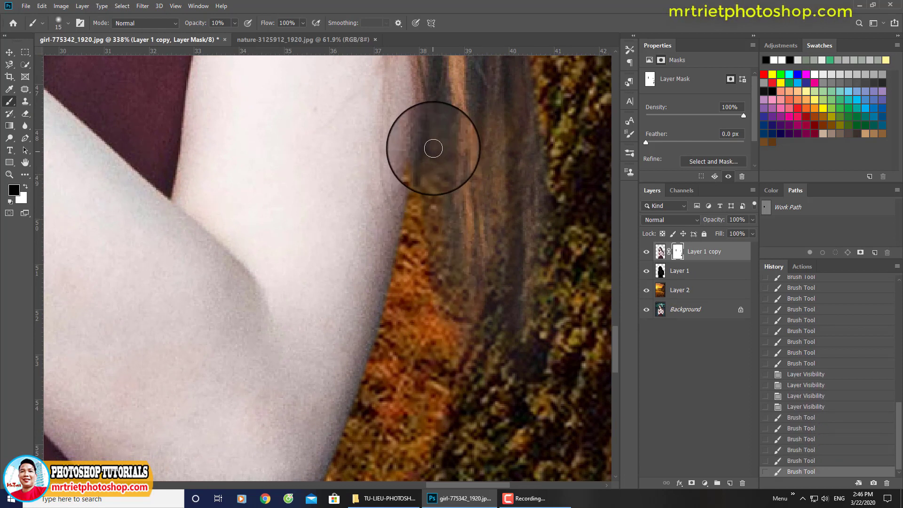
pyautogui.moveTo(433, 149)
pyautogui.mouseDown()
pyautogui.moveTo(428, 269)
pyautogui.moveTo(441, 238)
pyautogui.moveTo(433, 298)
pyautogui.moveTo(453, 136)
pyautogui.moveTo(447, 254)
pyautogui.mouseUp()
pyautogui.press('x')
pyautogui.moveTo(447, 90); pyautogui.dragTo(456, 134)
pyautogui.moveTo(453, 123); pyautogui.dragTo(436, 109)
pyautogui.hotkey('ctrl', '0')
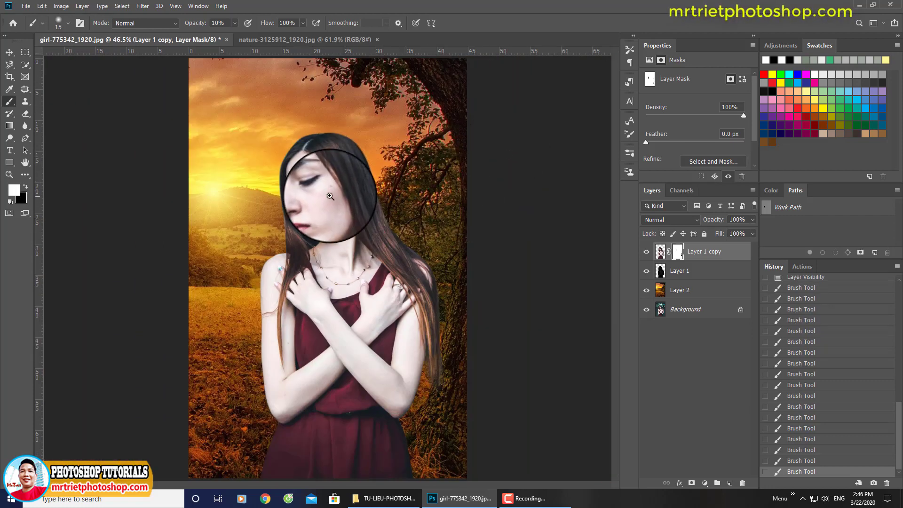
# - Paint black on Layer 1 copy's mask with a 15 px Brush at 100% opacity to clean the hair outline at the crown
pyautogui.moveTo(326, 181); pyautogui.dragTo(345, 218)
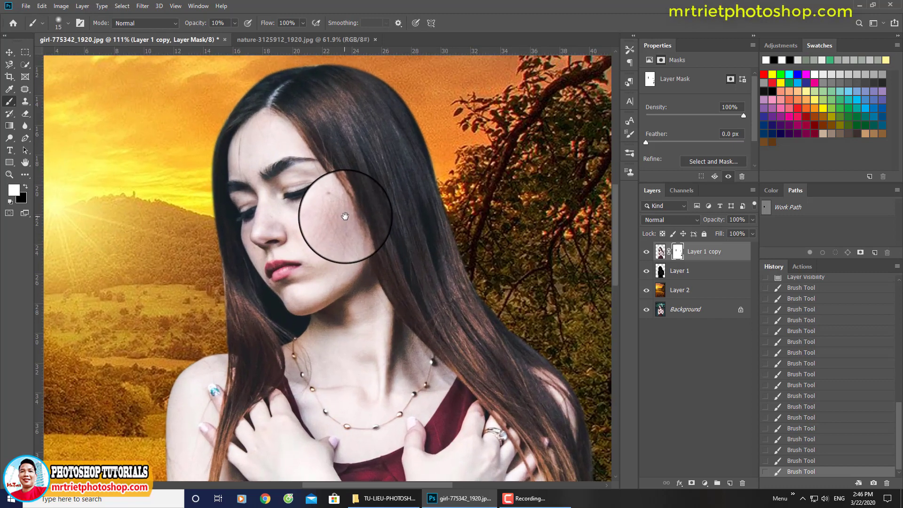
pyautogui.moveTo(362, 261); pyautogui.dragTo(360, 224)
pyautogui.moveTo(383, 274); pyautogui.dragTo(364, 240)
pyautogui.hotkey('ctrl', '0')
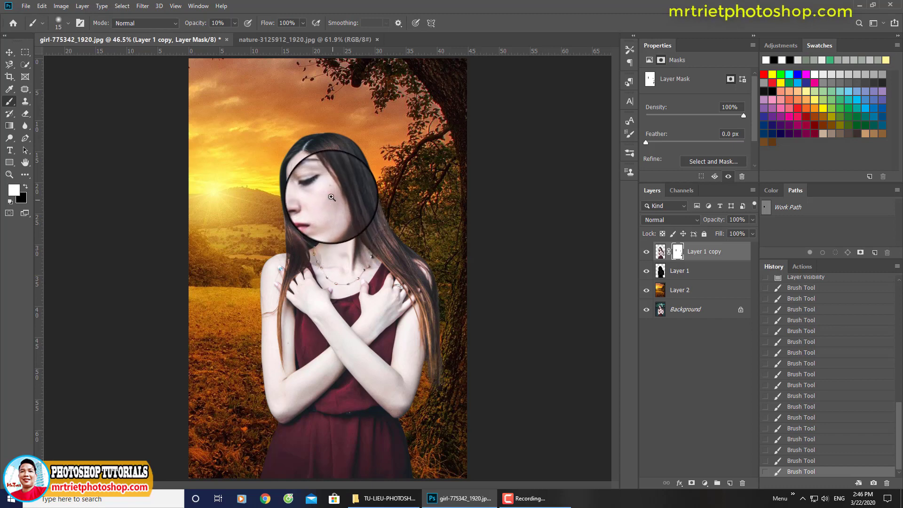
pyautogui.scroll(6, 311, 154)
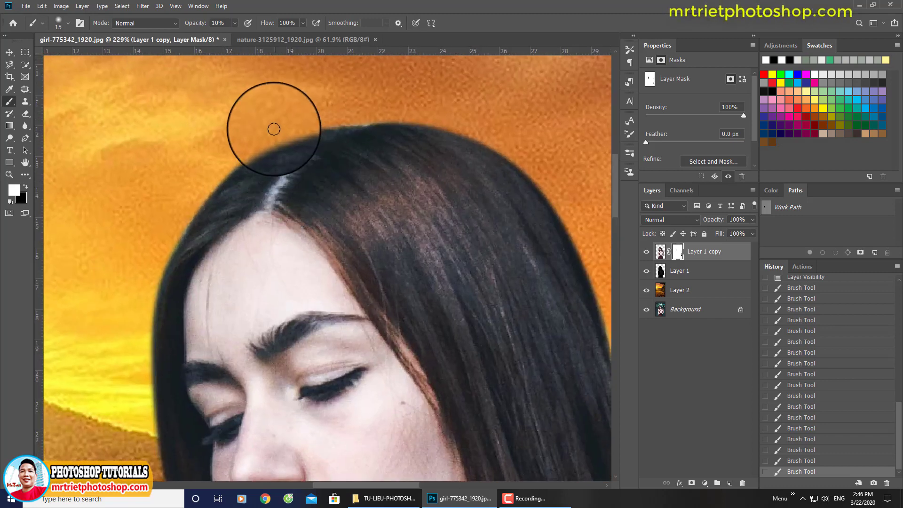
pyautogui.scroll(3, 296, 164)
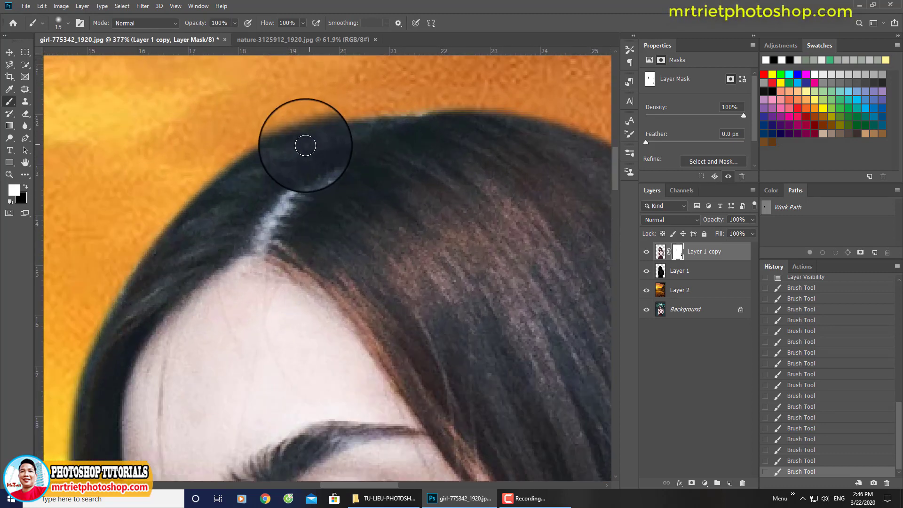
pyautogui.press('x')
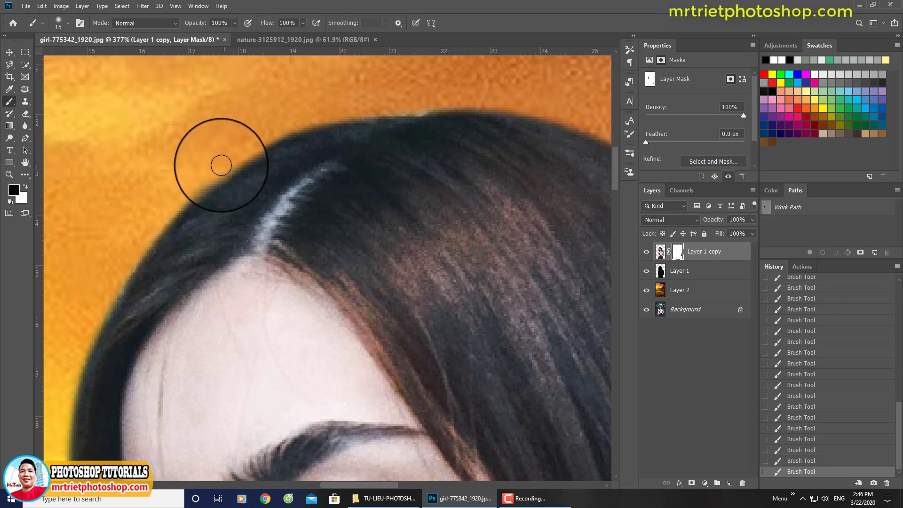
pyautogui.moveTo(218, 161)
pyautogui.mouseDown()
pyautogui.moveTo(188, 182)
pyautogui.moveTo(246, 174)
pyautogui.mouseUp()
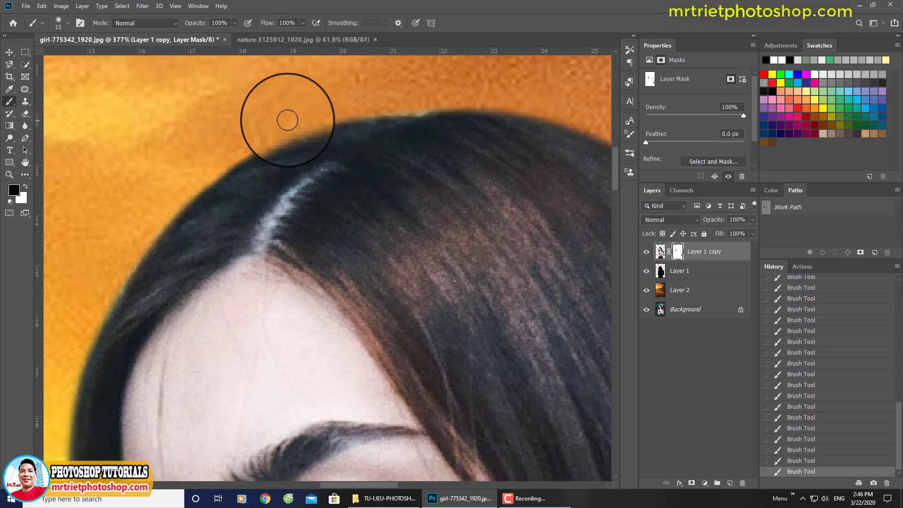
pyautogui.moveTo(420, 104); pyautogui.dragTo(365, 103)
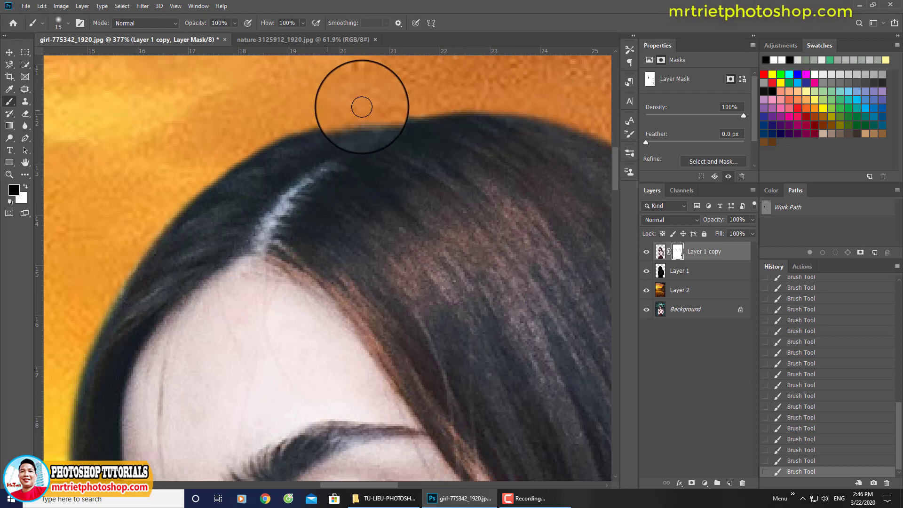
pyautogui.scroll(-5, 306, 101)
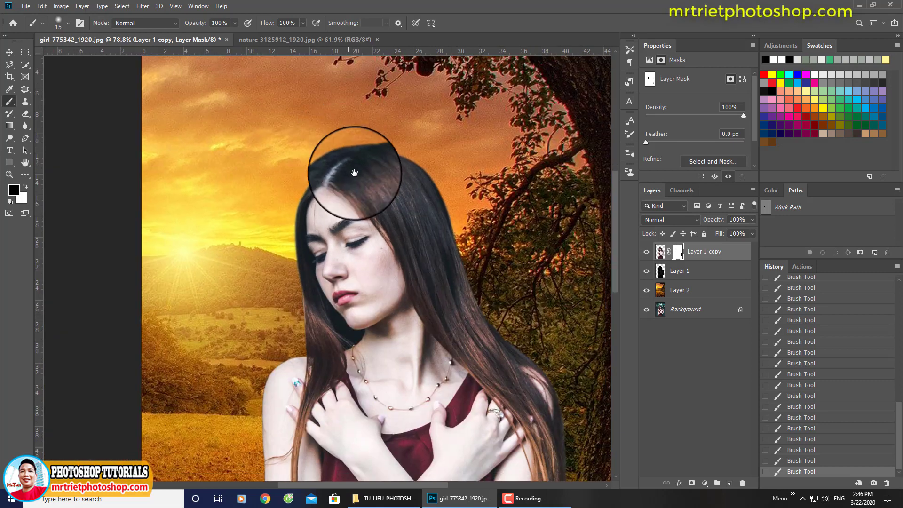
pyautogui.scroll(-3, 413, 192)
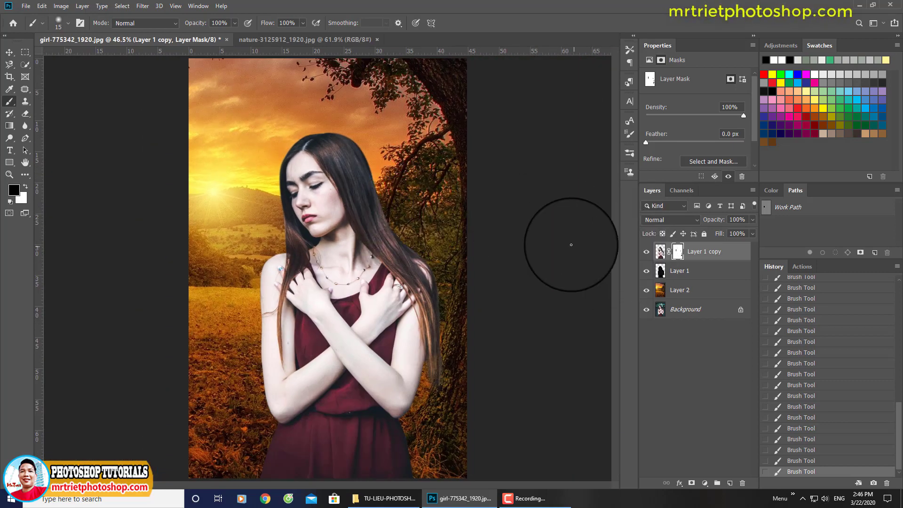
# - Add a Levels adjustment layer above Layer 1 copy and clip it to that layer
pyautogui.click(661, 259)
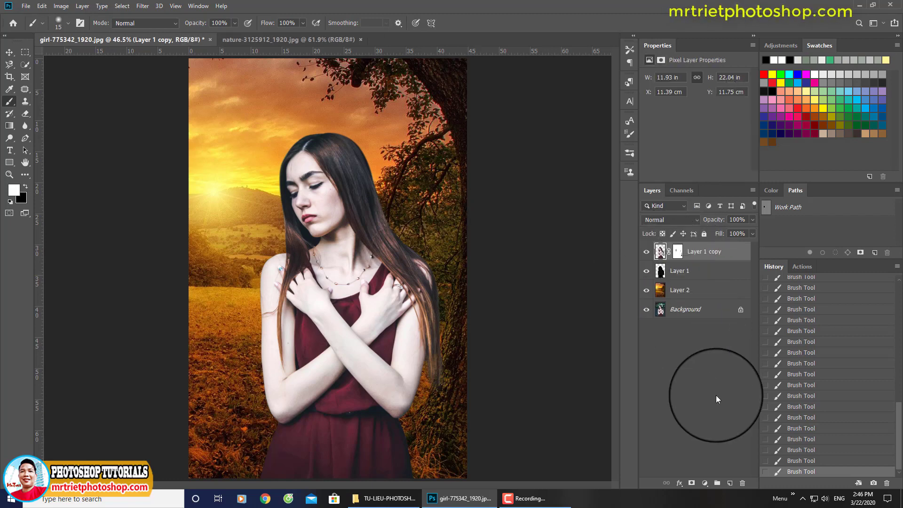
pyautogui.click(705, 482)
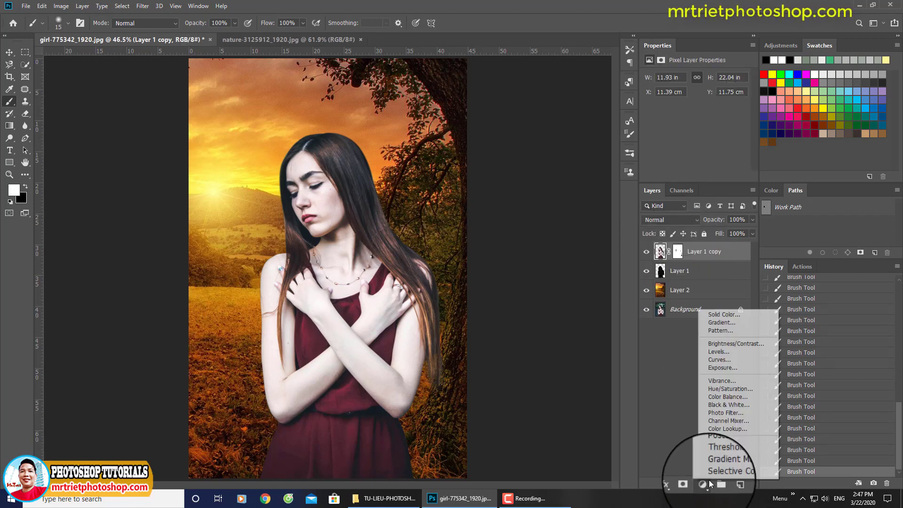
pyautogui.click(722, 349)
pyautogui.rightClick(713, 252)
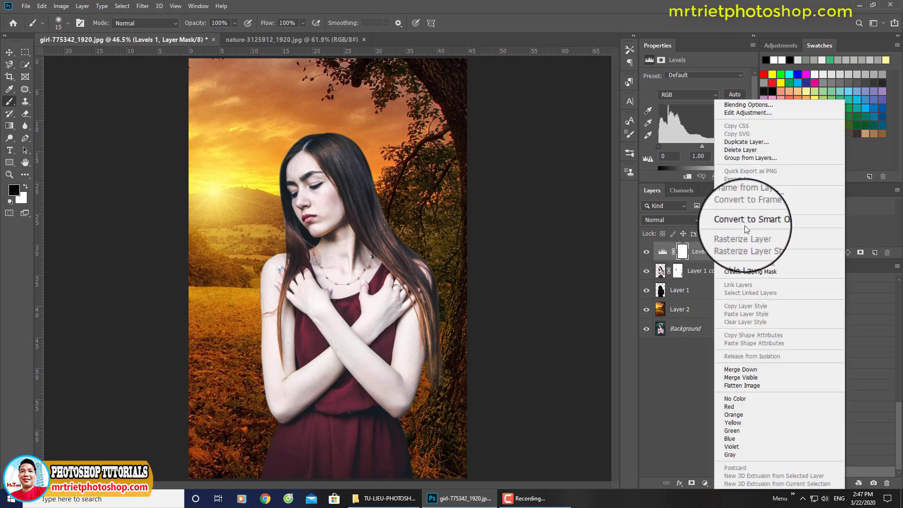
pyautogui.click(746, 270)
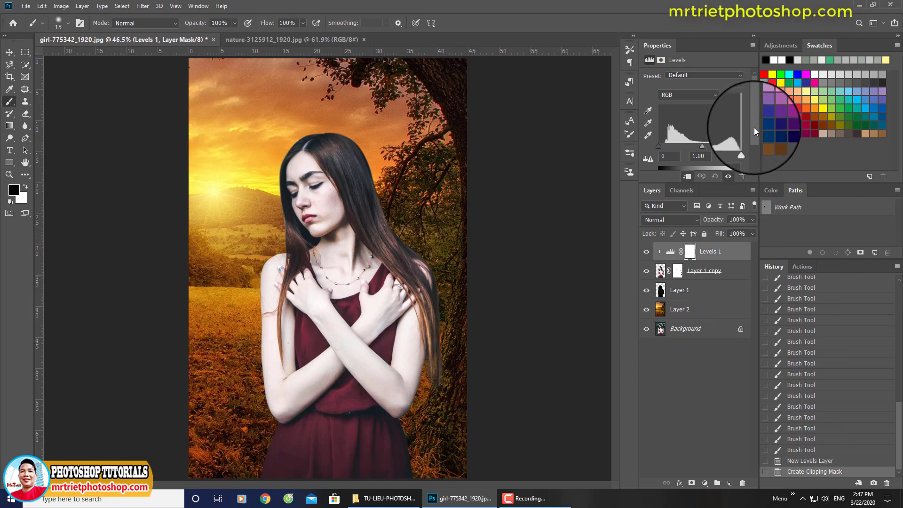
# - Darken the woman in Levels with input black 25, midtones 0.81 and a lowered output white level
pyautogui.moveTo(755, 128); pyautogui.dragTo(754, 140)
pyautogui.moveTo(662, 128); pyautogui.dragTo(667, 126)
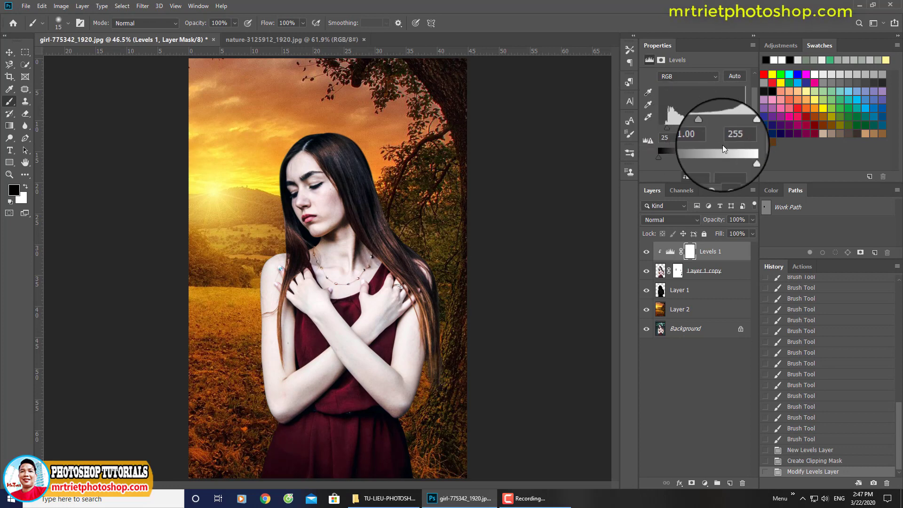
pyautogui.moveTo(750, 157); pyautogui.dragTo(710, 128)
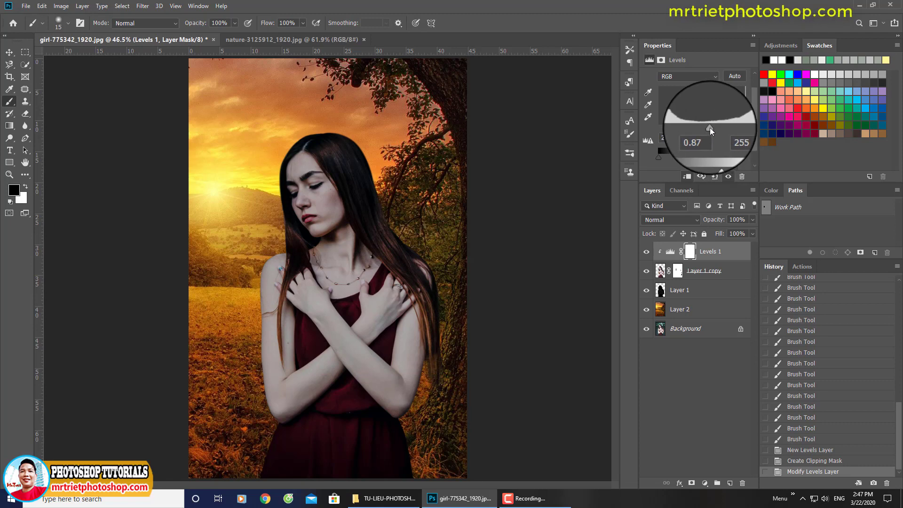
pyautogui.moveTo(709, 128); pyautogui.dragTo(712, 128)
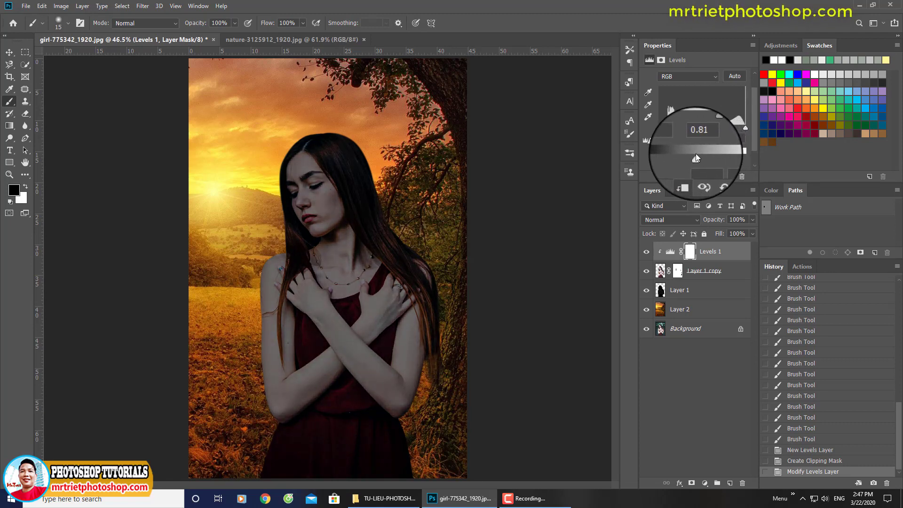
# - Paint black on the Levels mask over the face and front shoulder with a 250–300 px Brush at 20% opacity to relight them
pyautogui.click(690, 251)
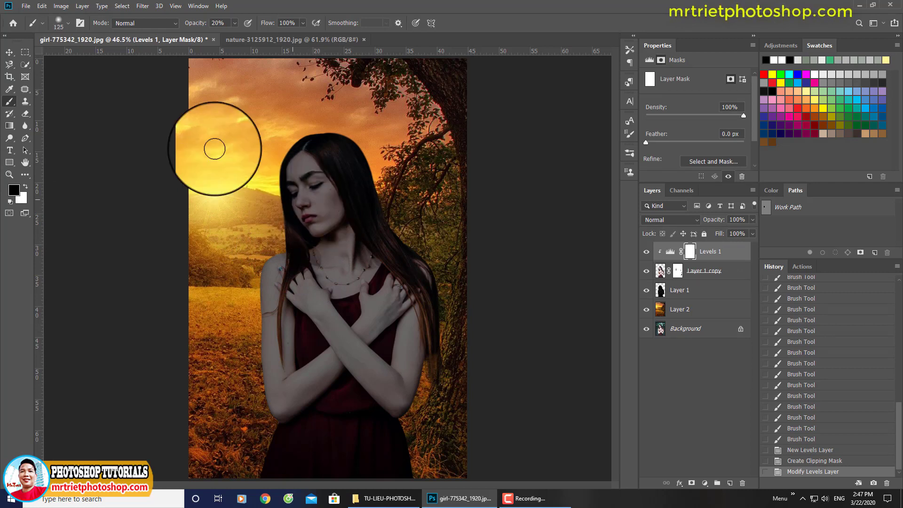
pyautogui.press(']')
pyautogui.press(']')
pyautogui.press(']')
pyautogui.press(']')
pyautogui.press(']')
pyautogui.press(']')
pyautogui.press(']')
pyautogui.press(']')
pyautogui.press(']')
pyautogui.press('[')
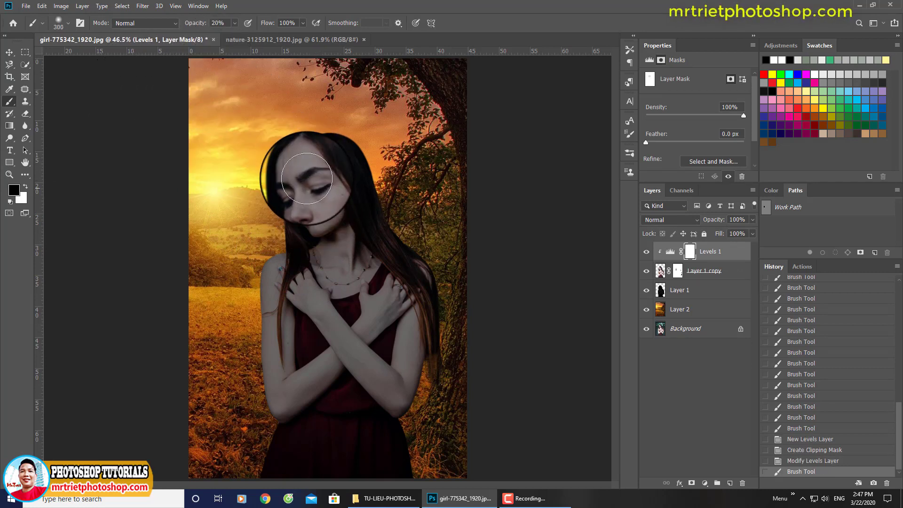
pyautogui.moveTo(313, 174); pyautogui.dragTo(299, 210)
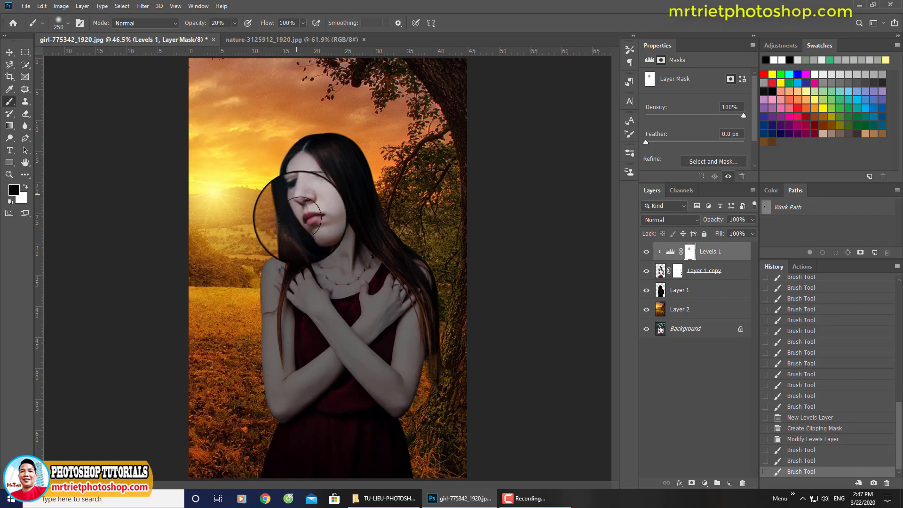
pyautogui.moveTo(279, 267)
pyautogui.mouseDown()
pyautogui.moveTo(239, 318)
pyautogui.moveTo(245, 328)
pyautogui.mouseUp()
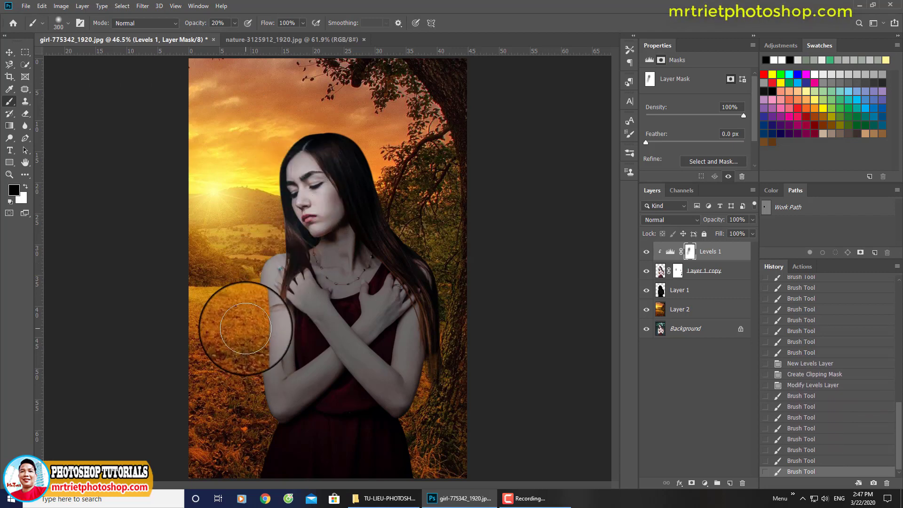
# - Refine the Levels mask over the shoulder, arm and face with 300 px strokes, using white at 10% opacity to soften the lighting
pyautogui.moveTo(301, 226); pyautogui.dragTo(258, 322)
pyautogui.click(293, 289)
pyautogui.click(291, 320)
pyautogui.click(290, 356)
pyautogui.click(298, 282)
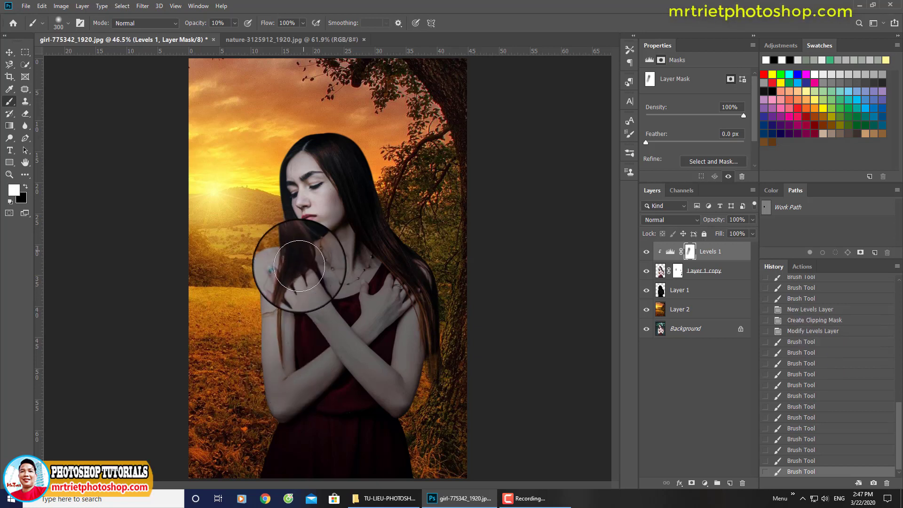
pyautogui.click(288, 316)
pyautogui.click(292, 342)
pyautogui.click(294, 291)
pyautogui.click(308, 197)
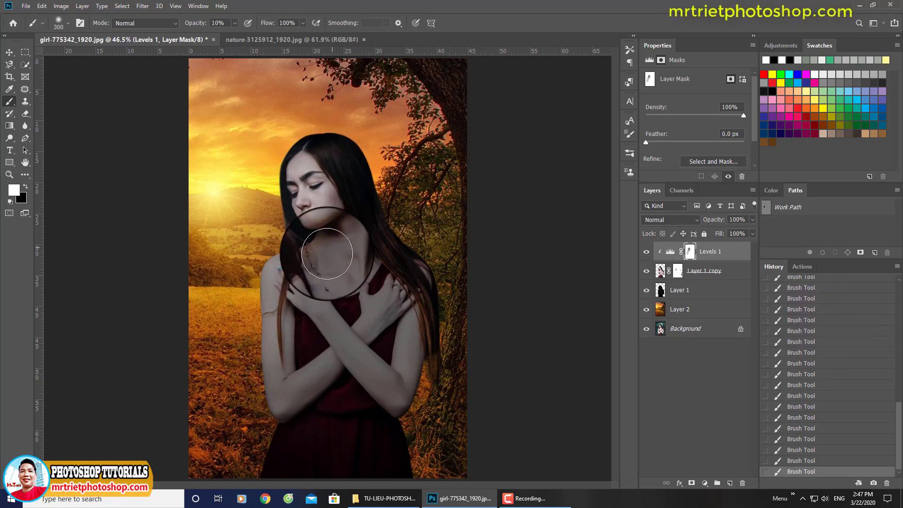
# - Balance light and shadow on the face, shoulder and crossed arms with alternating black and white mask strokes at 10% opacity, enlarging the Brush to 600 px
pyautogui.press('x')
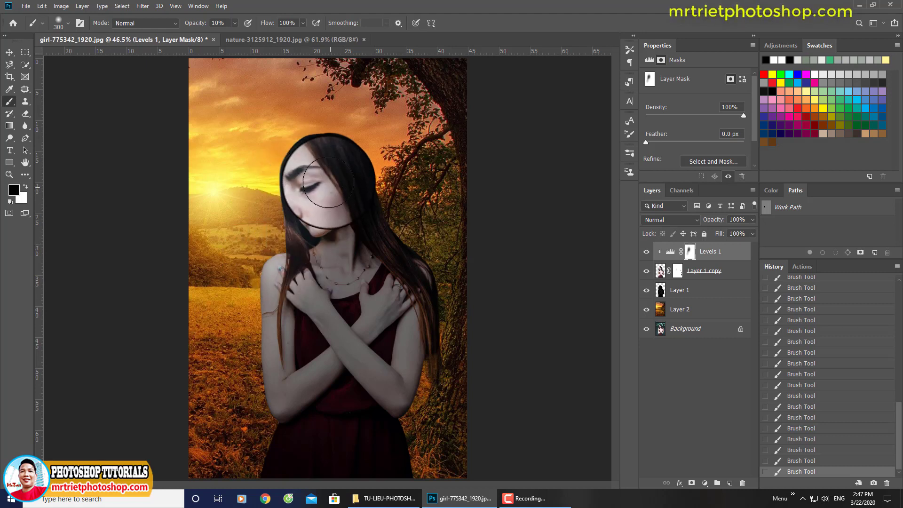
pyautogui.press('x')
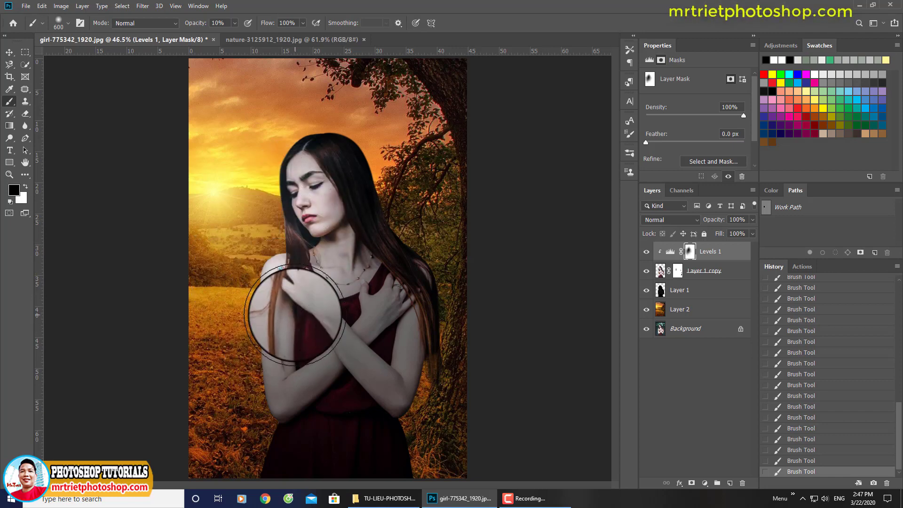
pyautogui.press('x')
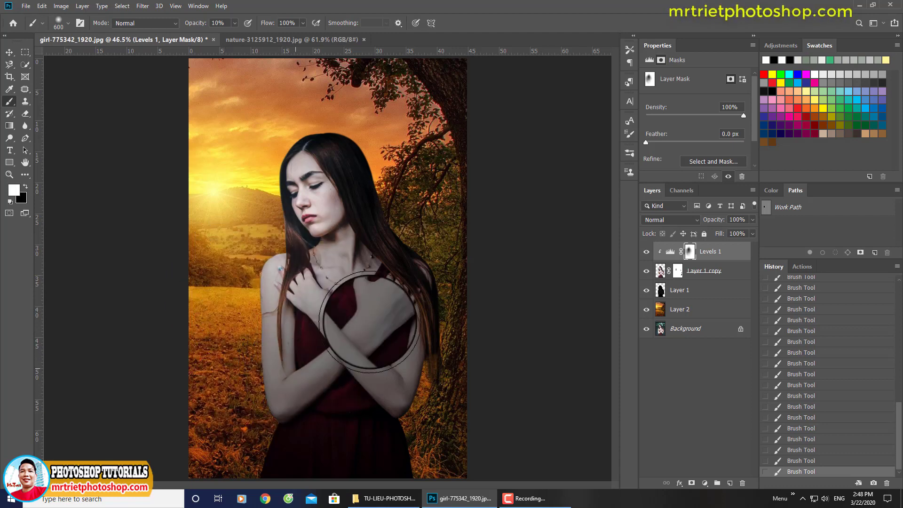
pyautogui.press('x')
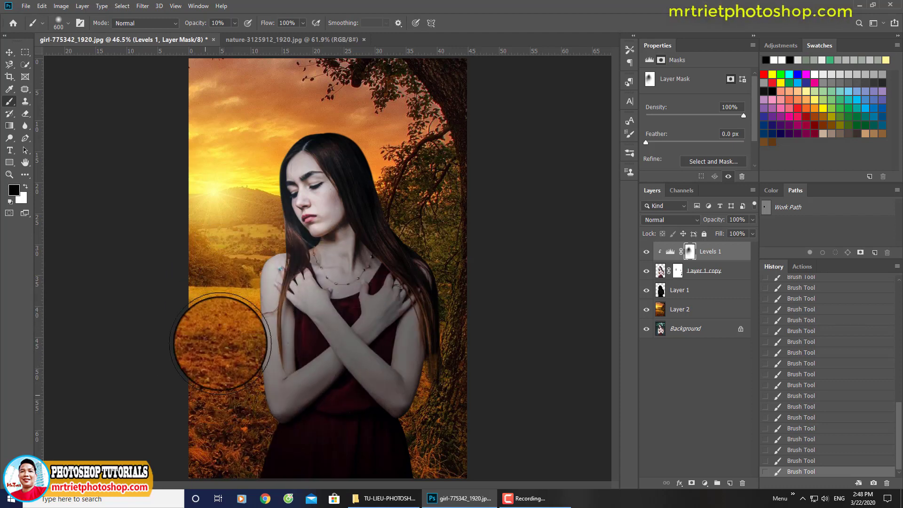
pyautogui.press('x')
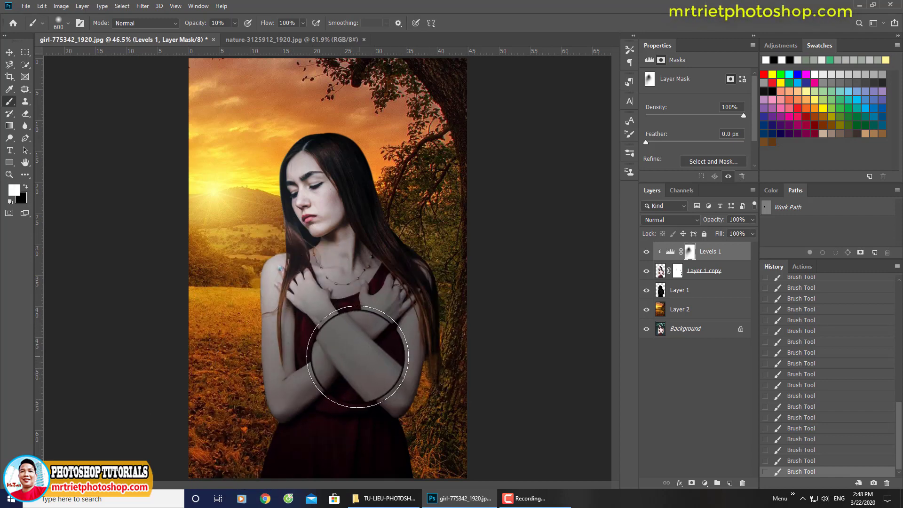
# - Add a layer mask to Layer 1 and hide its edges beside the arm and dress with a 200 px Eraser at 100% opacity
pyautogui.click(681, 291)
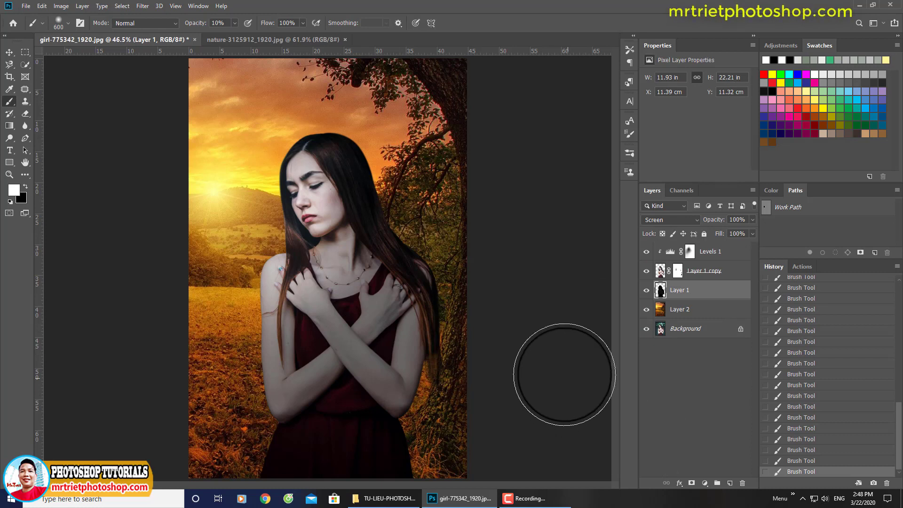
pyautogui.press('e')
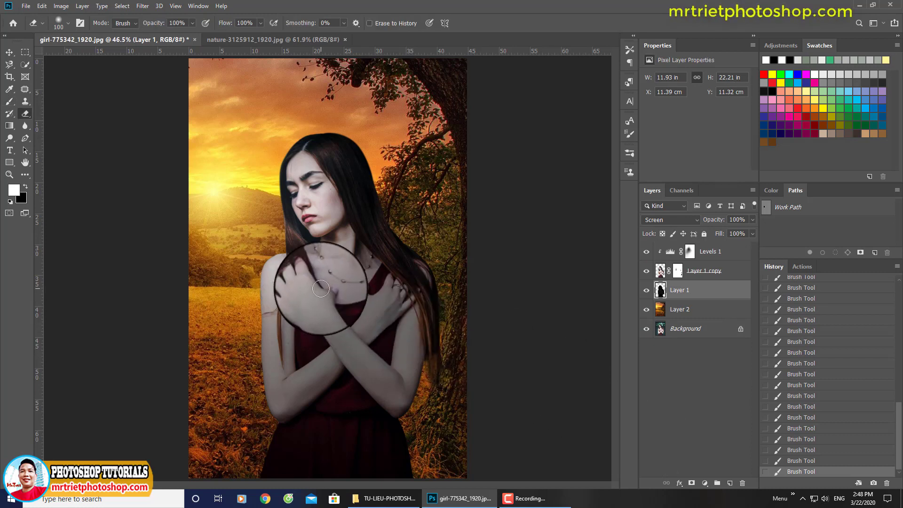
pyautogui.press(']')
pyautogui.click(692, 484)
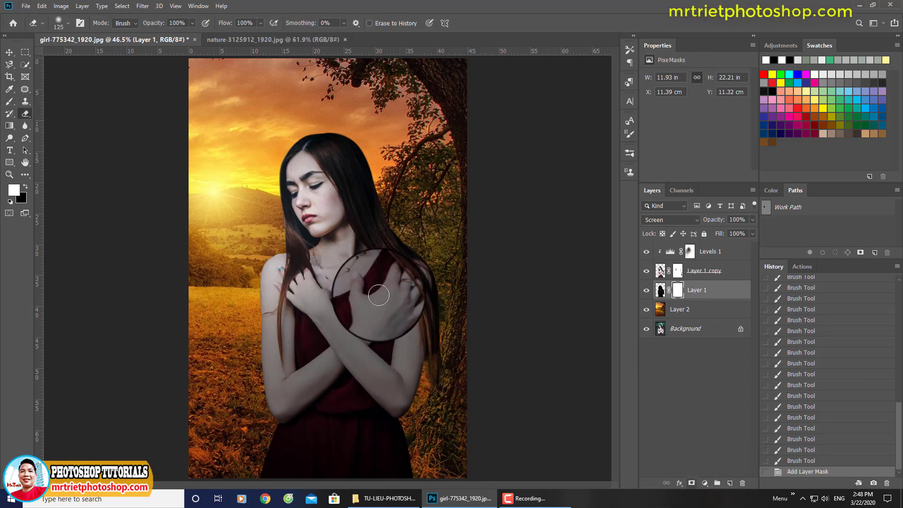
pyautogui.press(']')
pyautogui.press(']')
pyautogui.press(']')
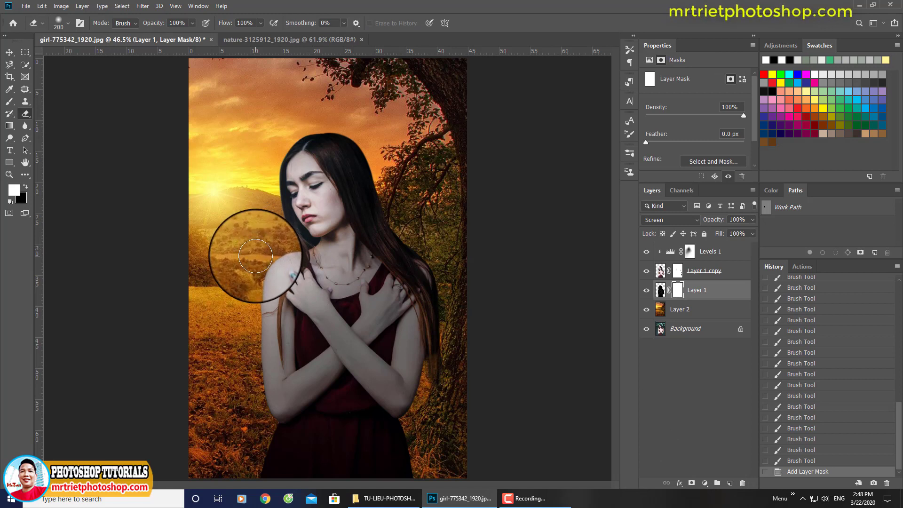
pyautogui.moveTo(254, 314)
pyautogui.mouseDown()
pyautogui.moveTo(245, 331)
pyautogui.moveTo(250, 382)
pyautogui.moveTo(241, 420)
pyautogui.moveTo(253, 413)
pyautogui.moveTo(246, 489)
pyautogui.moveTo(261, 429)
pyautogui.mouseUp()
pyautogui.moveTo(376, 466)
pyautogui.mouseDown()
pyautogui.moveTo(403, 459)
pyautogui.moveTo(407, 408)
pyautogui.moveTo(403, 468)
pyautogui.moveTo(465, 469)
pyautogui.mouseUp()
pyautogui.press('j')
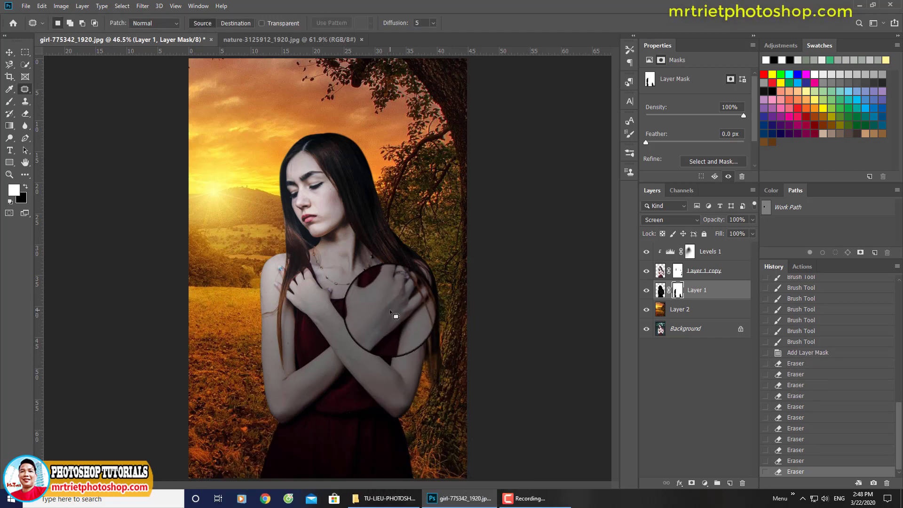
# - Add a Solid Color fill layer in warm orange-yellow fbc95e above the Levels layer
pyautogui.click(724, 253)
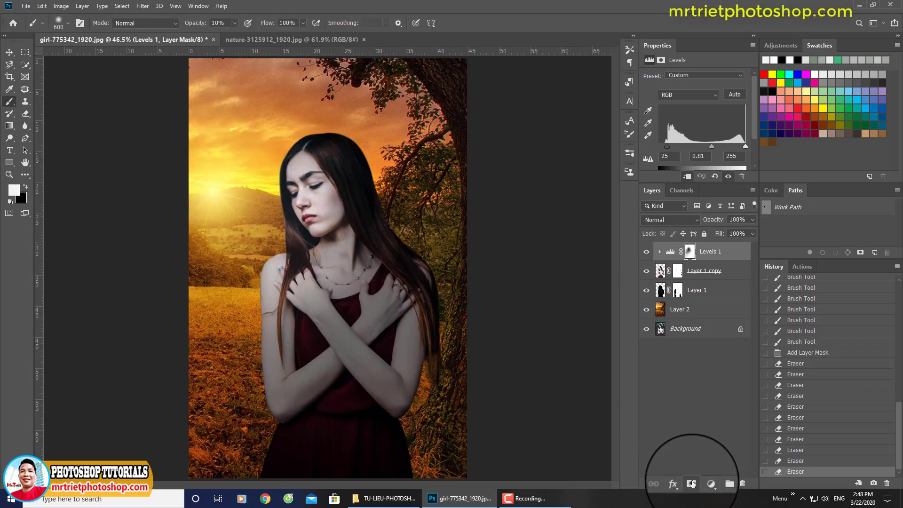
pyautogui.click(691, 484)
pyautogui.hotkey('ctrl', 'z')
pyautogui.click(704, 485)
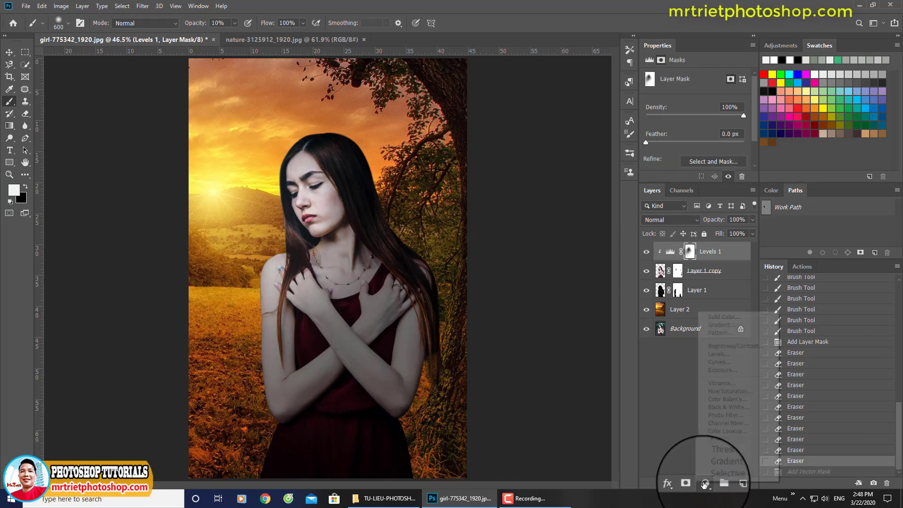
pyautogui.click(722, 315)
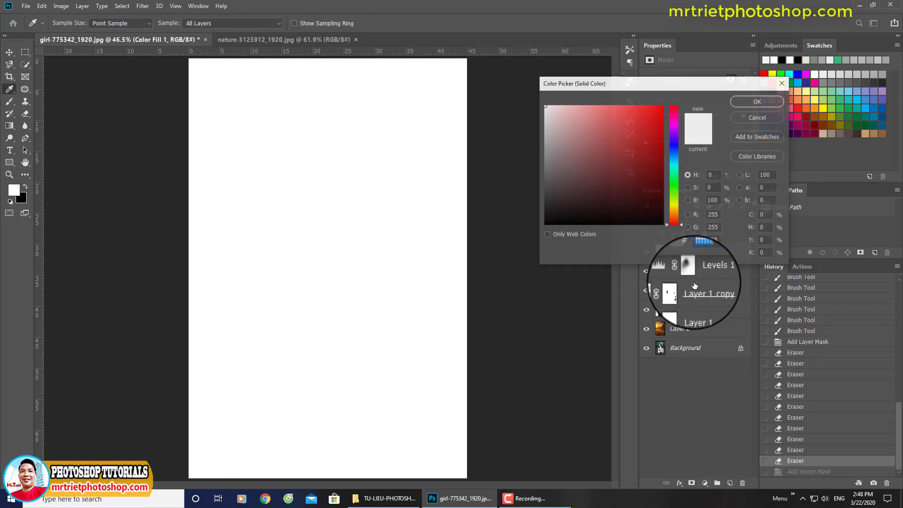
pyautogui.click(672, 211)
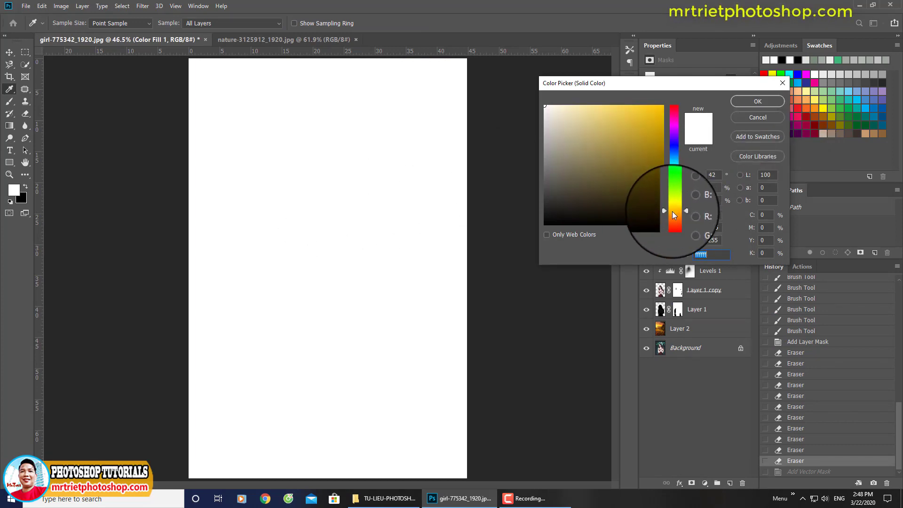
pyautogui.click(620, 107)
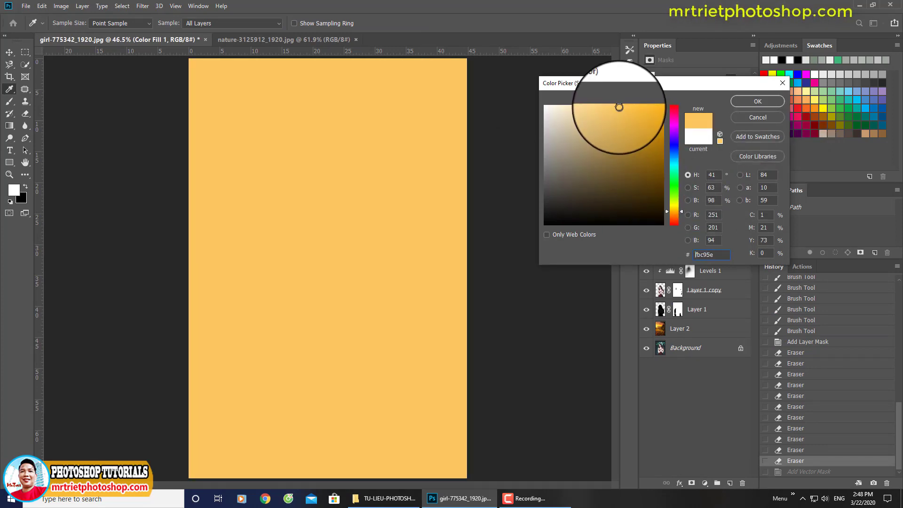
pyautogui.click(743, 103)
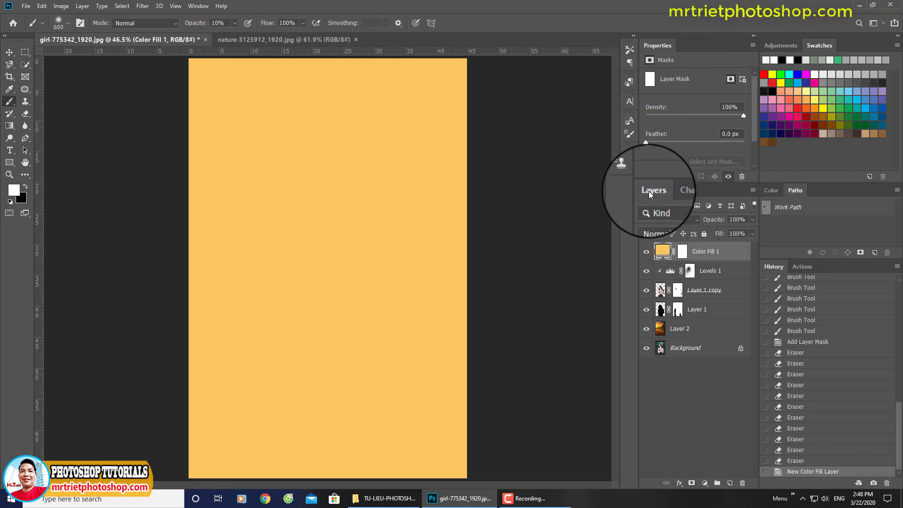
# - Clip the colour fill layer to the woman and set its blend mode to Soft Light
pyautogui.rightClick(716, 258)
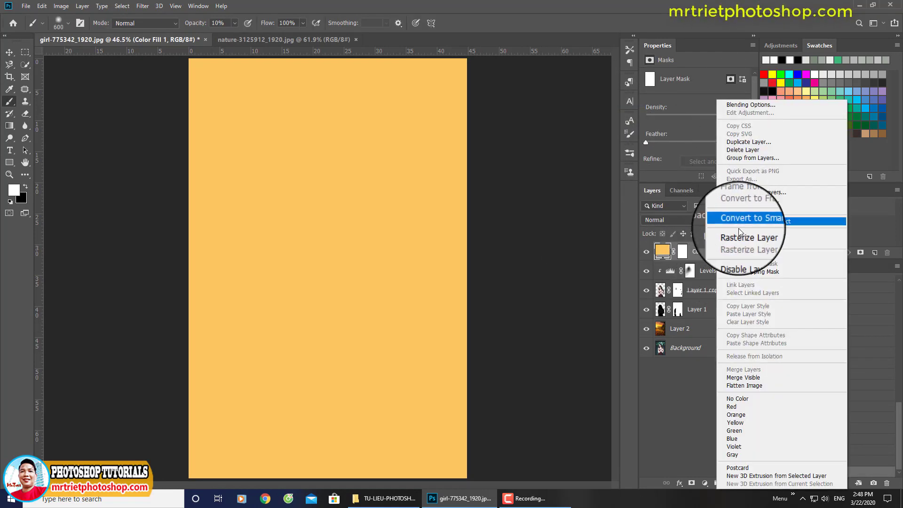
pyautogui.click(749, 270)
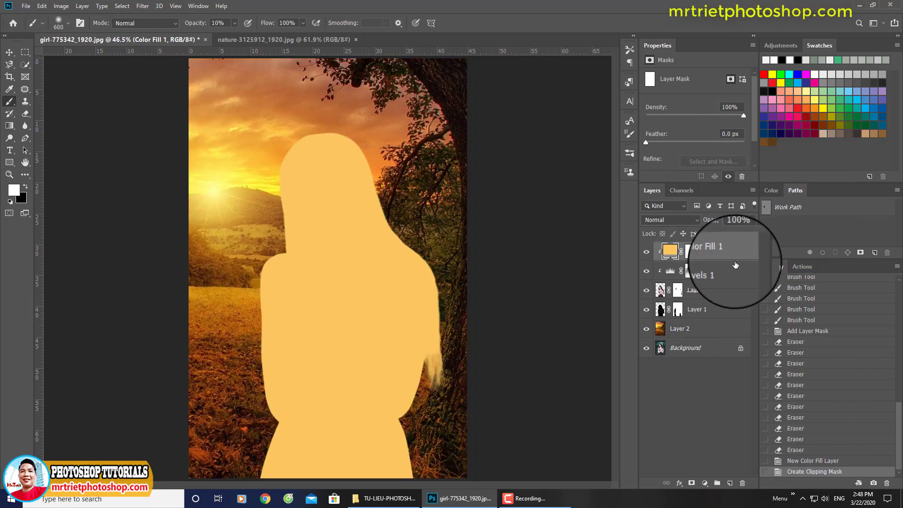
pyautogui.click(676, 222)
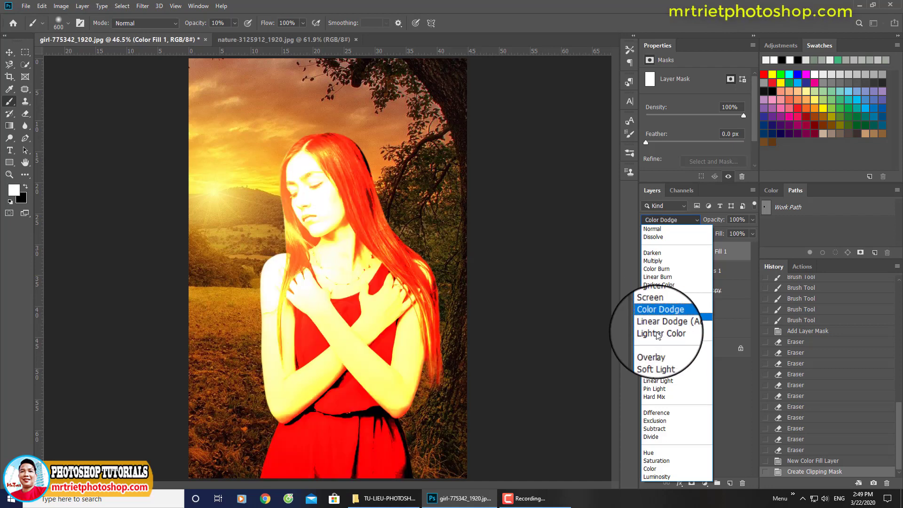
pyautogui.click(659, 357)
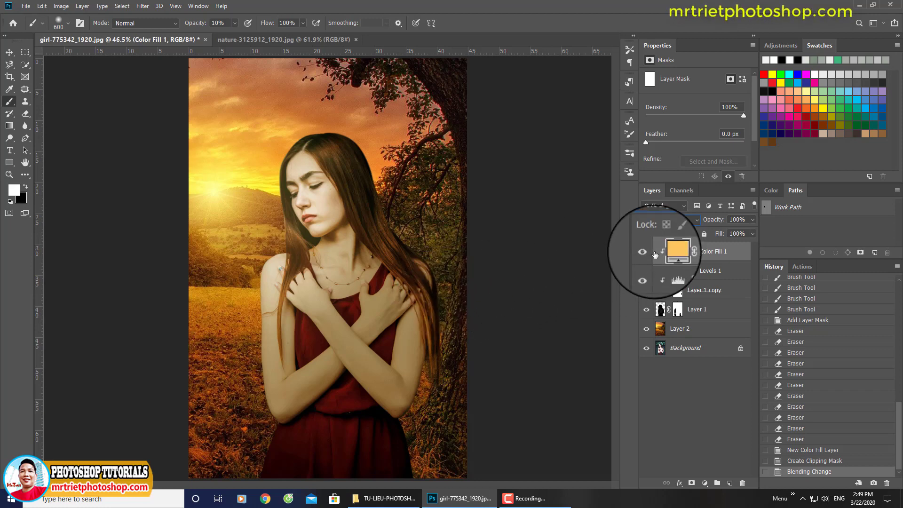
# - Release the colour fill layer's clipping mask to tint the whole image
pyautogui.rightClick(702, 251)
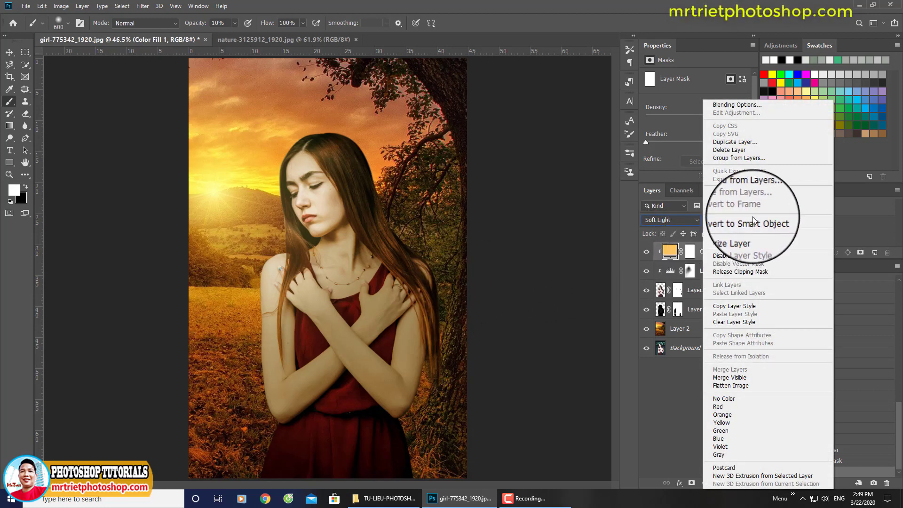
pyautogui.click(744, 269)
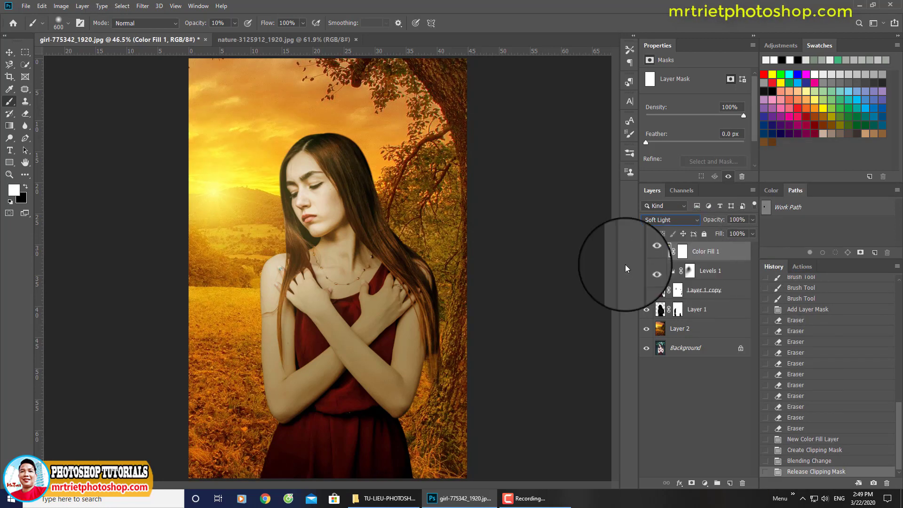
# - Compare the whole image with and without the warm colour fill layer
pyautogui.scroll(-2, 437, 268)
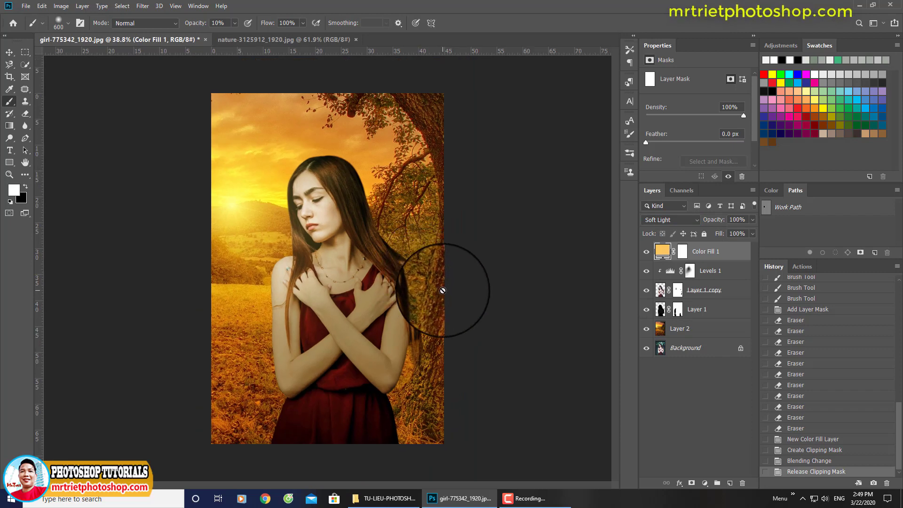
pyautogui.click(648, 254)
pyautogui.click(647, 254)
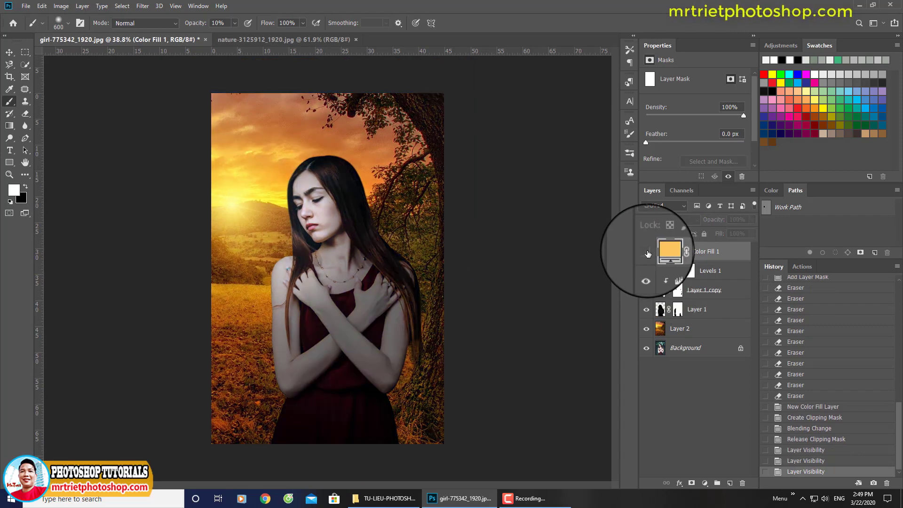
pyautogui.click(648, 253)
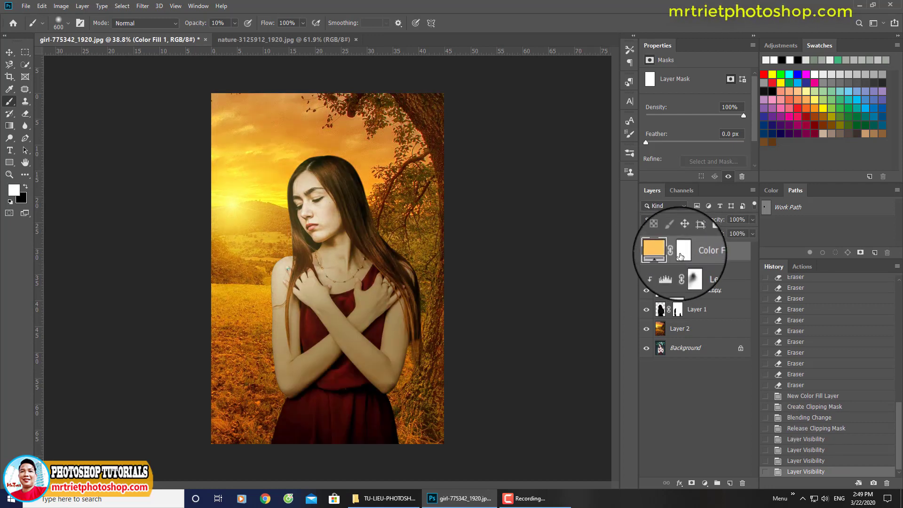
# - Paint black on the colour fill layer's mask with a 900 px brush at 10% opacity to reduce the tint over the tree
pyautogui.click(679, 256)
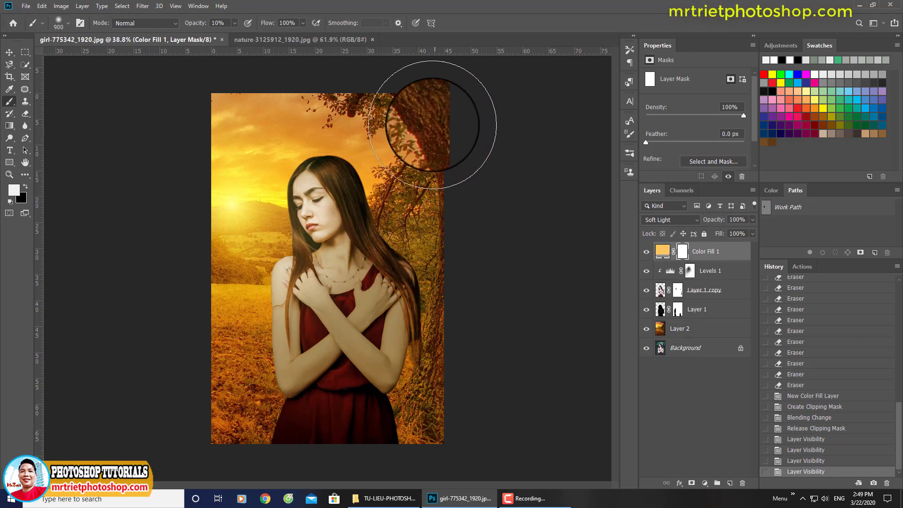
pyautogui.press(']')
pyautogui.press(']')
pyautogui.press(']')
pyautogui.click(427, 131)
pyautogui.press('x')
pyautogui.moveTo(412, 110); pyautogui.dragTo(441, 194)
pyautogui.moveTo(425, 125); pyautogui.dragTo(441, 287)
pyautogui.moveTo(436, 194); pyautogui.dragTo(437, 307)
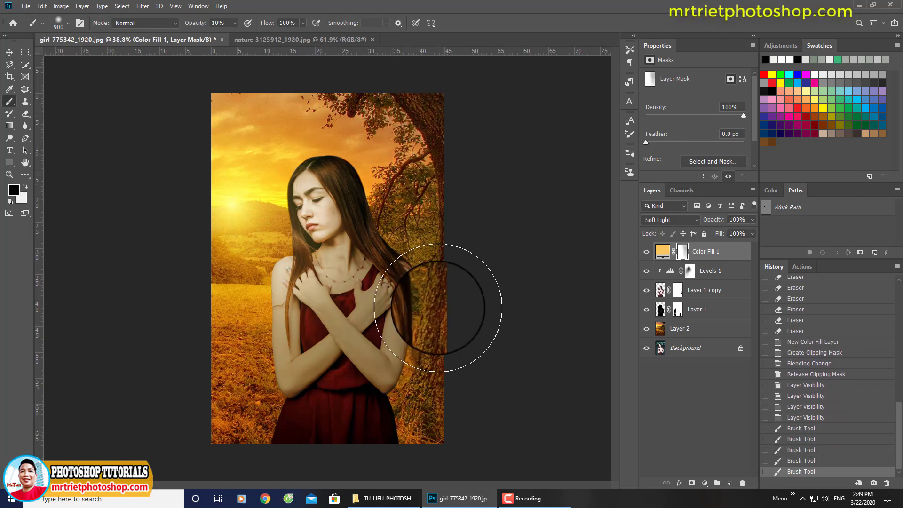
# - Fade the colour fill further along the tree side, dress and lower field, using black at 20% brush opacity on its mask
pyautogui.moveTo(409, 98); pyautogui.dragTo(425, 218)
pyautogui.moveTo(387, 130); pyautogui.dragTo(447, 282)
pyautogui.moveTo(439, 139)
pyautogui.mouseDown()
pyautogui.moveTo(439, 337)
pyautogui.moveTo(440, 272)
pyautogui.moveTo(427, 416)
pyautogui.mouseUp()
pyautogui.moveTo(427, 416); pyautogui.dragTo(350, 433)
pyautogui.moveTo(249, 343)
pyautogui.mouseDown()
pyautogui.moveTo(283, 295)
pyautogui.moveTo(239, 398)
pyautogui.moveTo(226, 376)
pyautogui.moveTo(224, 399)
pyautogui.moveTo(233, 400)
pyautogui.moveTo(218, 374)
pyautogui.moveTo(251, 395)
pyautogui.moveTo(281, 355)
pyautogui.moveTo(236, 463)
pyautogui.mouseUp()
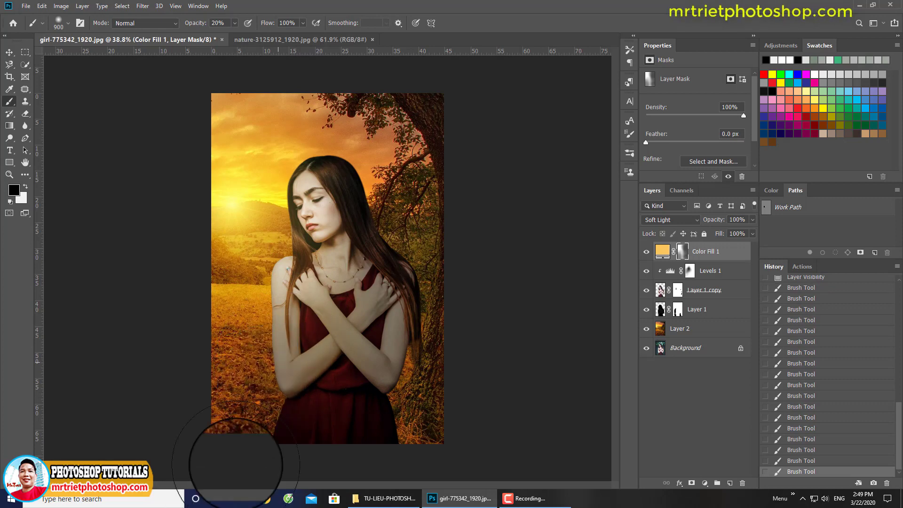
# - Clip the colour fill layer to the woman again and weaken its tint on her body by painting its mask at 20% opacity
pyautogui.rightClick(715, 254)
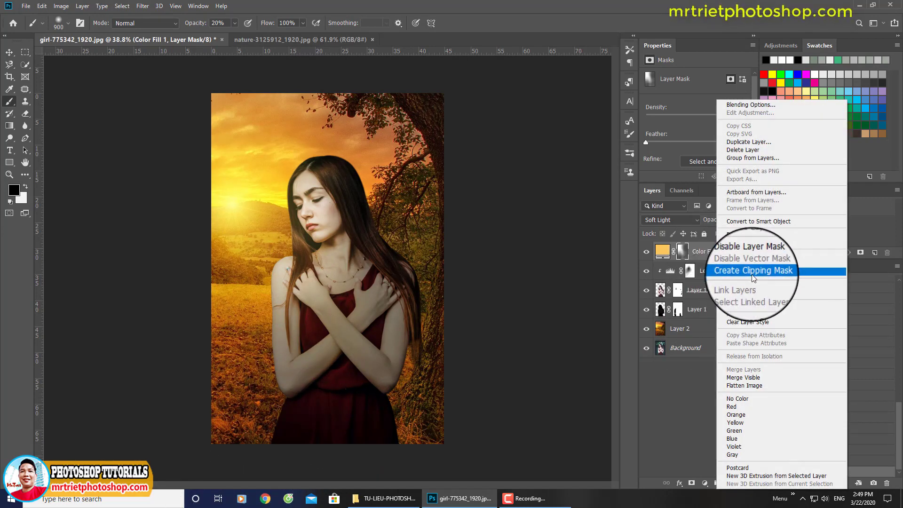
pyautogui.click(753, 271)
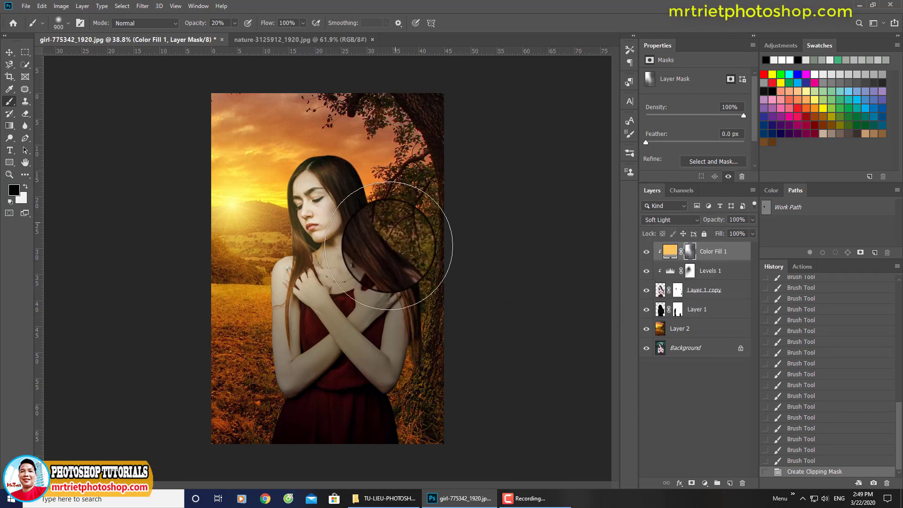
pyautogui.moveTo(304, 209)
pyautogui.mouseDown()
pyautogui.moveTo(277, 215)
pyautogui.moveTo(288, 184)
pyautogui.moveTo(240, 362)
pyautogui.moveTo(359, 203)
pyautogui.moveTo(359, 158)
pyautogui.moveTo(390, 176)
pyautogui.moveTo(371, 137)
pyautogui.moveTo(425, 233)
pyautogui.moveTo(428, 198)
pyautogui.moveTo(444, 343)
pyautogui.moveTo(427, 314)
pyautogui.moveTo(385, 411)
pyautogui.moveTo(273, 431)
pyautogui.moveTo(323, 379)
pyautogui.moveTo(282, 281)
pyautogui.mouseUp()
pyautogui.press('x')
pyautogui.press('x')
pyautogui.press('x')
pyautogui.moveTo(310, 309)
pyautogui.mouseDown()
pyautogui.moveTo(262, 393)
pyautogui.moveTo(323, 464)
pyautogui.mouseUp()
pyautogui.press('x')
pyautogui.moveTo(292, 241)
pyautogui.mouseDown()
pyautogui.moveTo(247, 293)
pyautogui.moveTo(216, 381)
pyautogui.mouseUp()
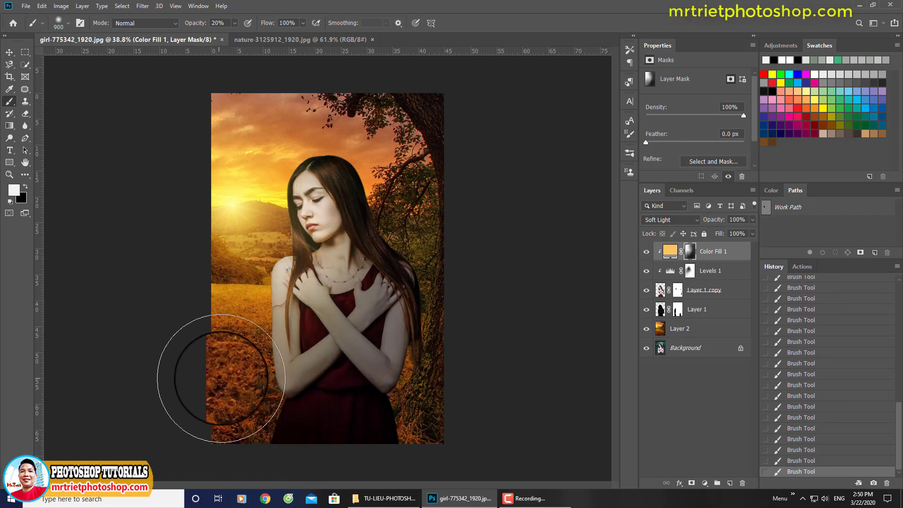
# - Restore the warm tint over the woman's face, arms and dress with white on the colour fill layer's mask
pyautogui.moveTo(384, 279)
pyautogui.mouseDown()
pyautogui.moveTo(338, 333)
pyautogui.moveTo(362, 344)
pyautogui.moveTo(276, 404)
pyautogui.mouseUp()
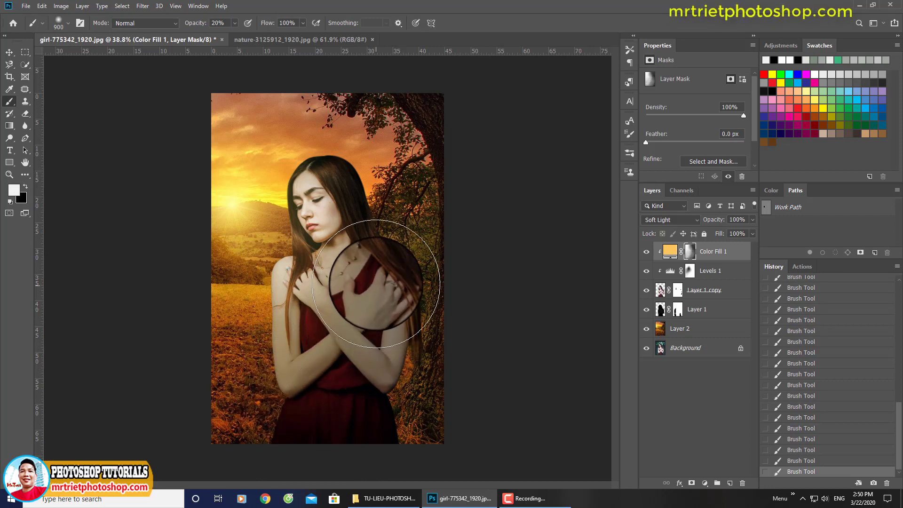
pyautogui.moveTo(376, 283); pyautogui.dragTo(320, 301)
pyautogui.moveTo(334, 208)
pyautogui.mouseDown()
pyautogui.moveTo(290, 279)
pyautogui.moveTo(296, 320)
pyautogui.moveTo(337, 172)
pyautogui.moveTo(379, 370)
pyautogui.mouseUp()
pyautogui.moveTo(398, 304)
pyautogui.mouseDown()
pyautogui.moveTo(373, 183)
pyautogui.moveTo(383, 362)
pyautogui.moveTo(393, 292)
pyautogui.moveTo(338, 171)
pyautogui.moveTo(383, 368)
pyautogui.moveTo(374, 188)
pyautogui.moveTo(403, 352)
pyautogui.moveTo(407, 457)
pyautogui.mouseUp()
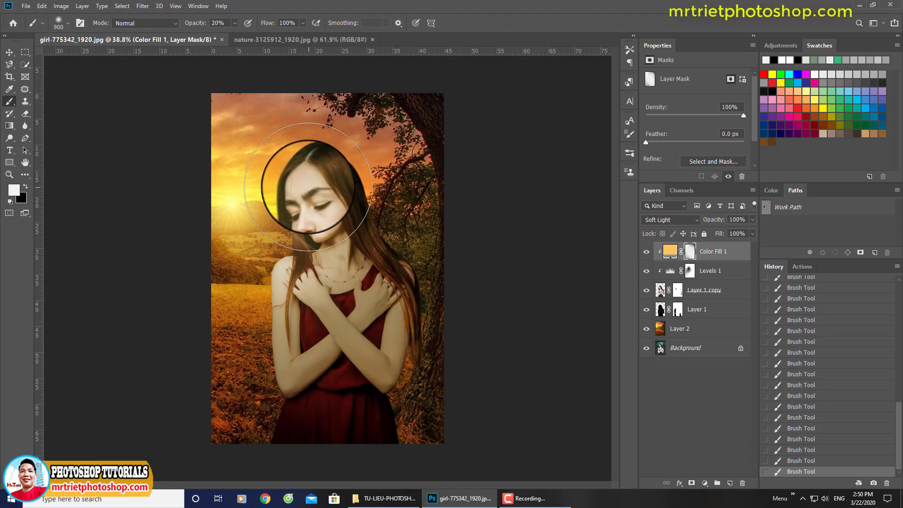
# - Rebalance the tint on the lower dress with black, and bring it back along the dress and hair with white
pyautogui.press('x')
pyautogui.moveTo(245, 348)
pyautogui.mouseDown()
pyautogui.moveTo(235, 436)
pyautogui.moveTo(266, 454)
pyautogui.moveTo(306, 412)
pyautogui.moveTo(318, 434)
pyautogui.moveTo(394, 389)
pyautogui.moveTo(393, 411)
pyautogui.mouseUp()
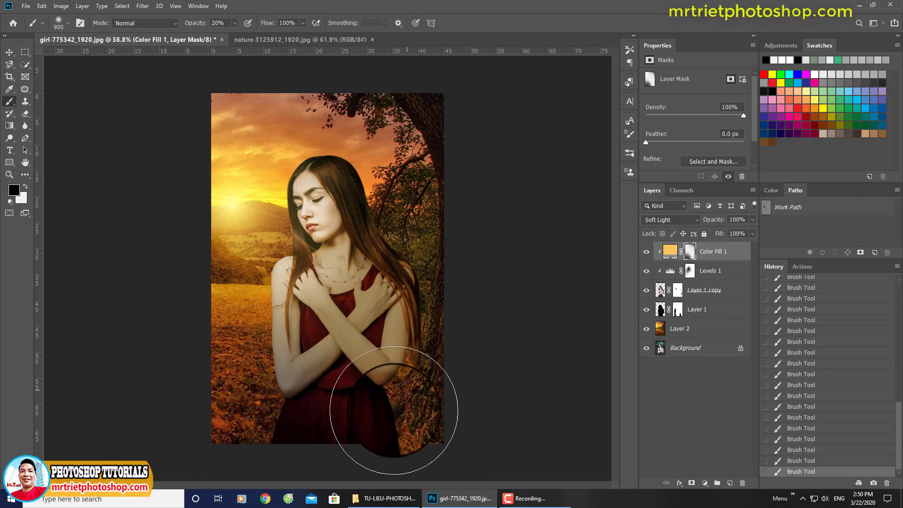
pyautogui.press('x')
pyautogui.moveTo(217, 453)
pyautogui.mouseDown()
pyautogui.moveTo(347, 426)
pyautogui.moveTo(420, 334)
pyautogui.moveTo(420, 413)
pyautogui.mouseUp()
pyautogui.moveTo(429, 288)
pyautogui.mouseDown()
pyautogui.moveTo(455, 266)
pyautogui.moveTo(446, 197)
pyautogui.moveTo(387, 152)
pyautogui.mouseUp()
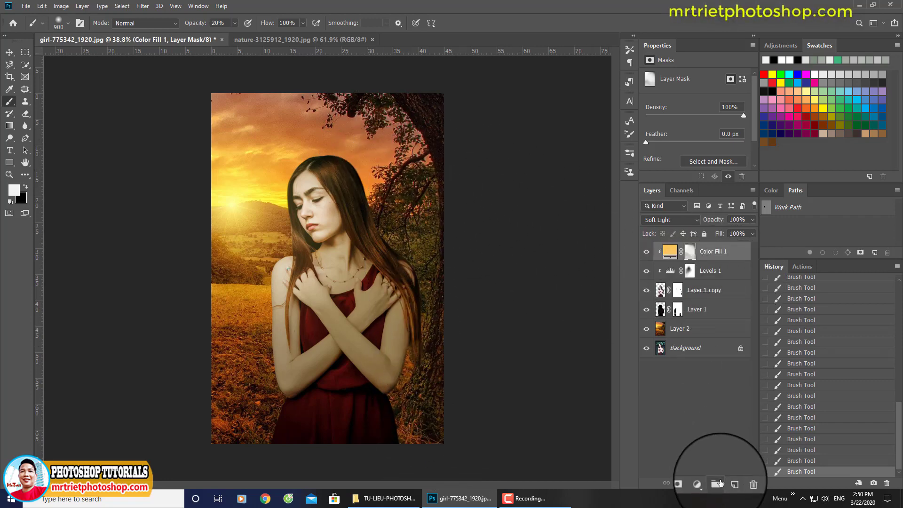
# - Add a new layer on top, fill it with black and give it a layer mask
pyautogui.click(729, 484)
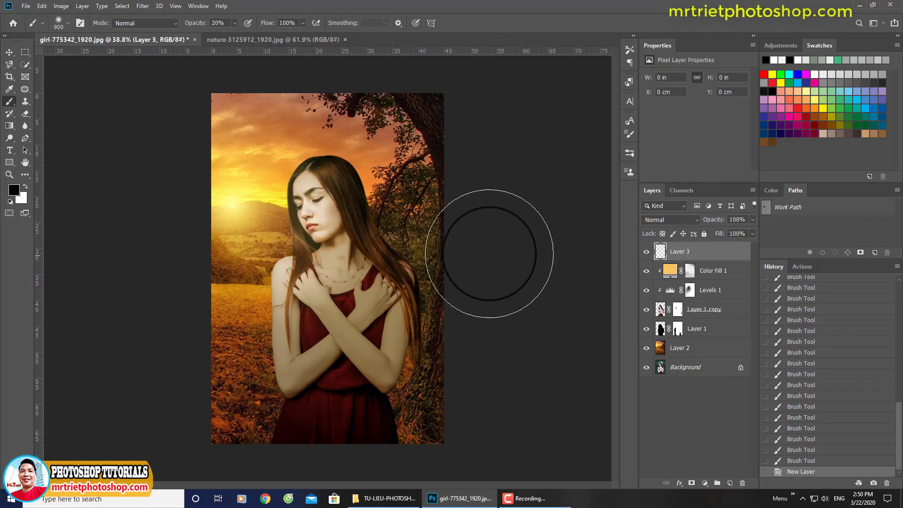
pyautogui.hotkey('alt', 'BackSpace')
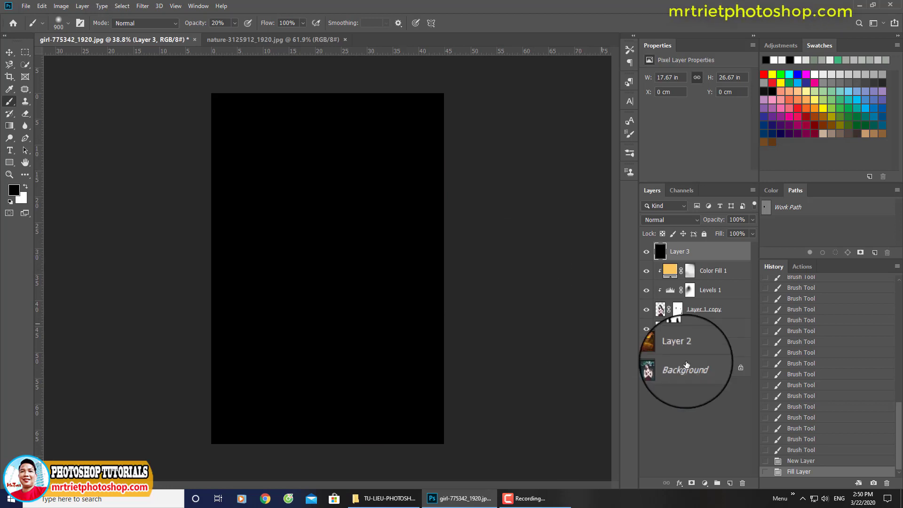
pyautogui.click(693, 482)
# - Reveal the woman's face through the black layer by painting black on its mask with a larger brush at 100% opacity
pyautogui.press('x')
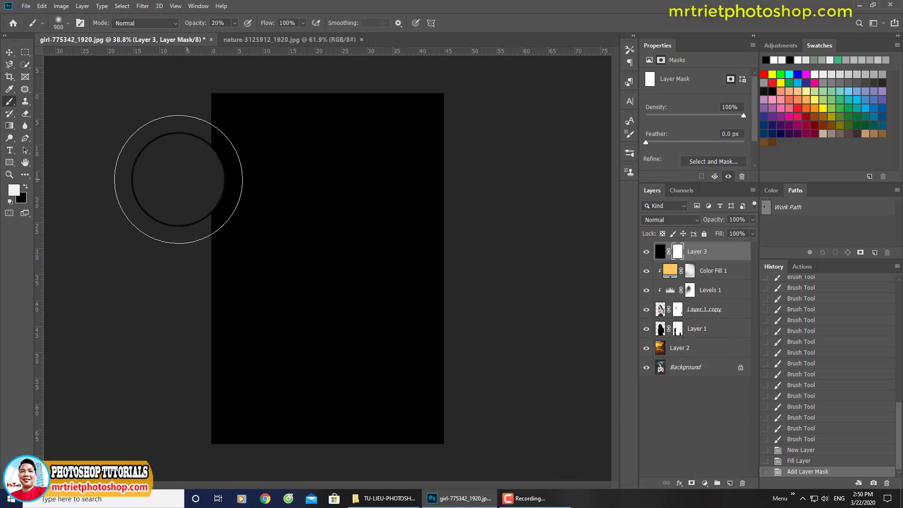
pyautogui.press('0')
pyautogui.press(']')
pyautogui.press(']')
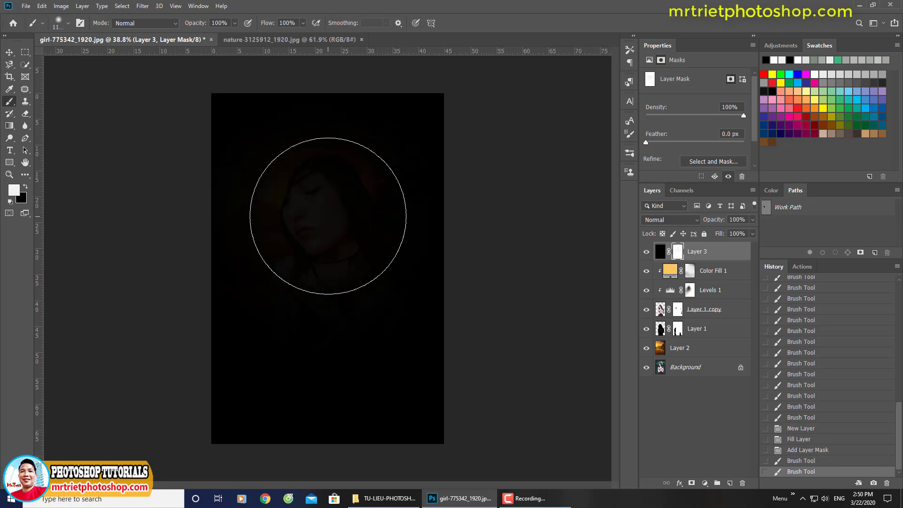
pyautogui.press('x')
pyautogui.click(328, 216)
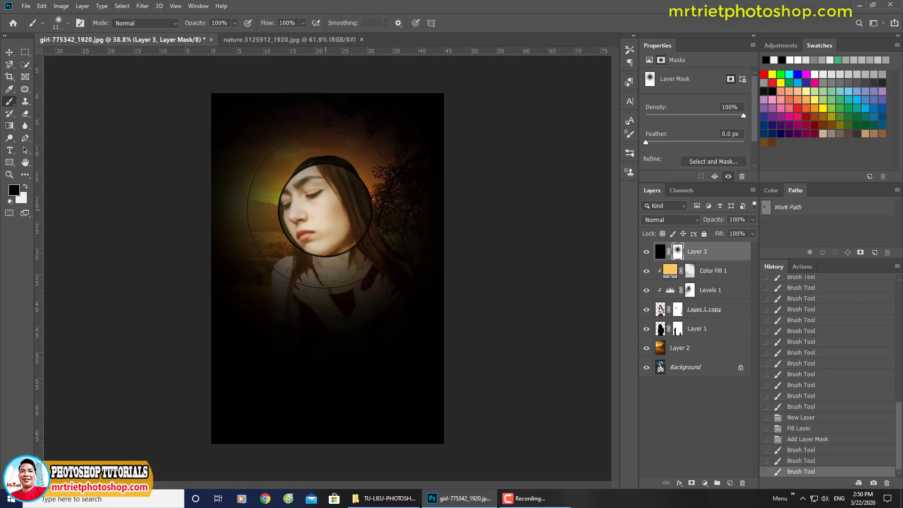
# - Enlarge the brush further and reveal the woman's head, the sunset sky and the tree on the black layer's mask
pyautogui.press(']')
pyautogui.press(']')
pyautogui.press(']')
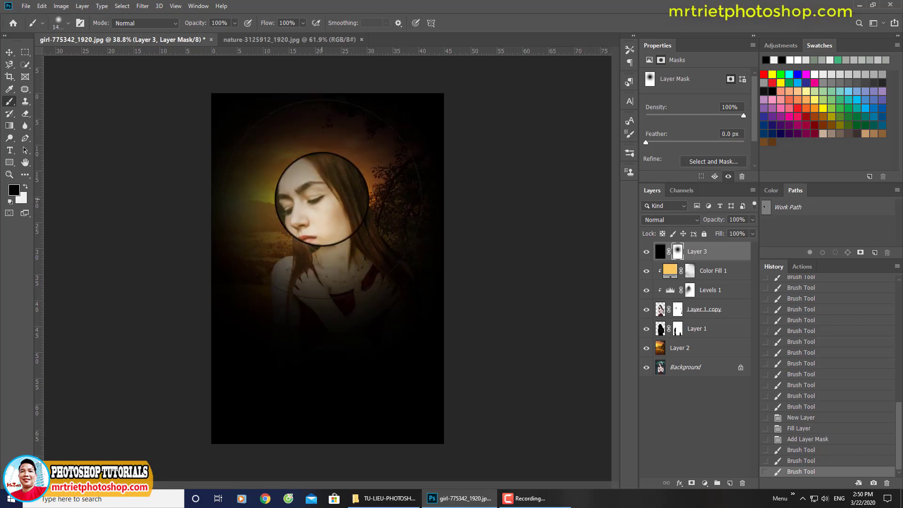
pyautogui.click(322, 198)
pyautogui.click(298, 174)
pyautogui.click(270, 156)
pyautogui.click(268, 158)
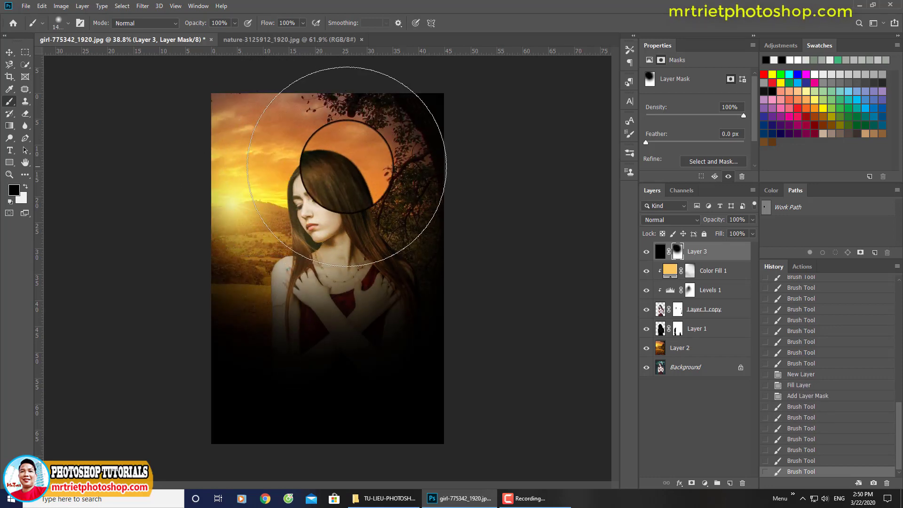
pyautogui.click(383, 161)
pyautogui.click(395, 155)
pyautogui.click(386, 158)
pyautogui.click(299, 168)
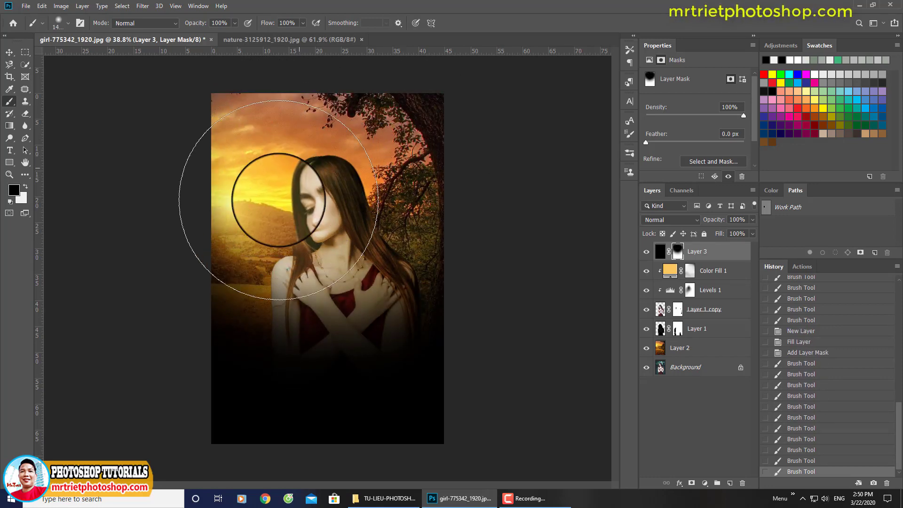
# - Reveal the woman's shoulders and arms and the field beside her with a slightly larger brush on the black layer's mask
pyautogui.press(']')
pyautogui.click(292, 255)
pyautogui.click(282, 269)
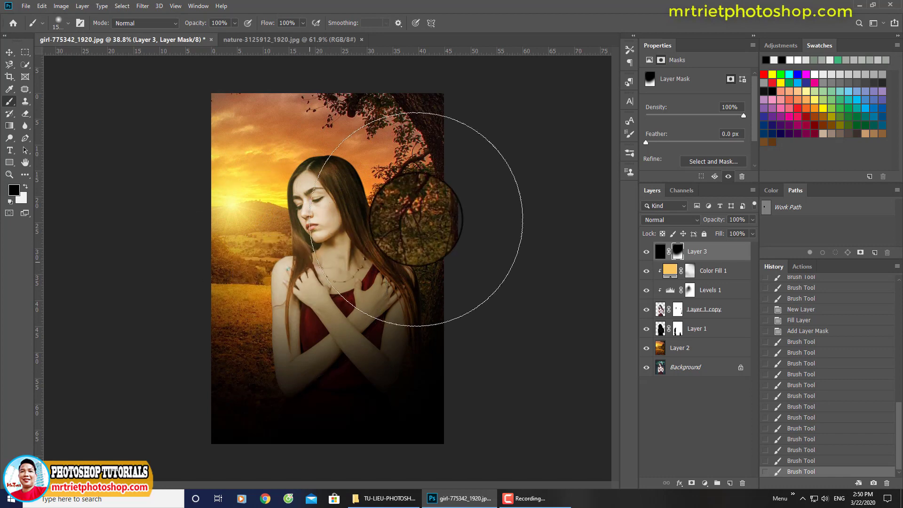
# - Gradually brighten the lower field, arms and dress with black at 20% brush opacity on the black layer's mask, leaving a dark vignette
pyautogui.click(371, 336)
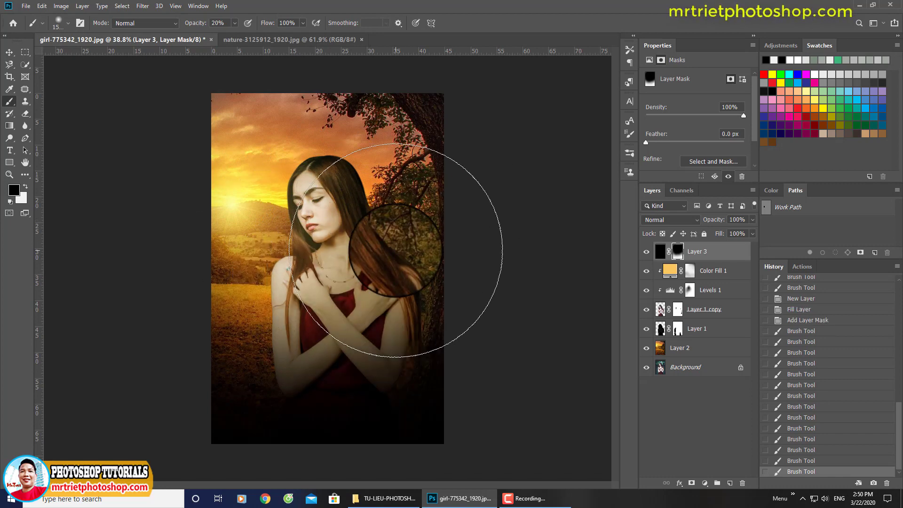
pyautogui.click(271, 316)
pyautogui.click(232, 363)
pyautogui.click(276, 368)
pyautogui.click(370, 315)
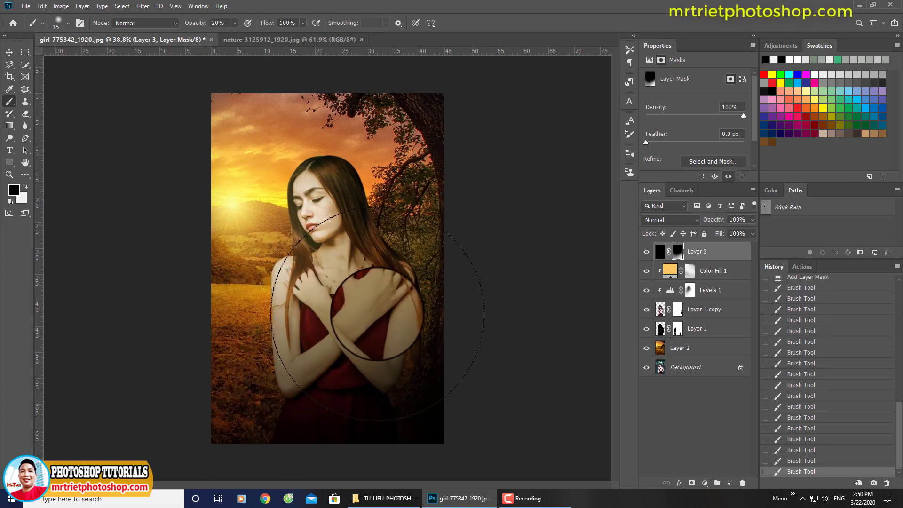
pyautogui.click(436, 343)
pyautogui.click(419, 284)
pyautogui.click(336, 311)
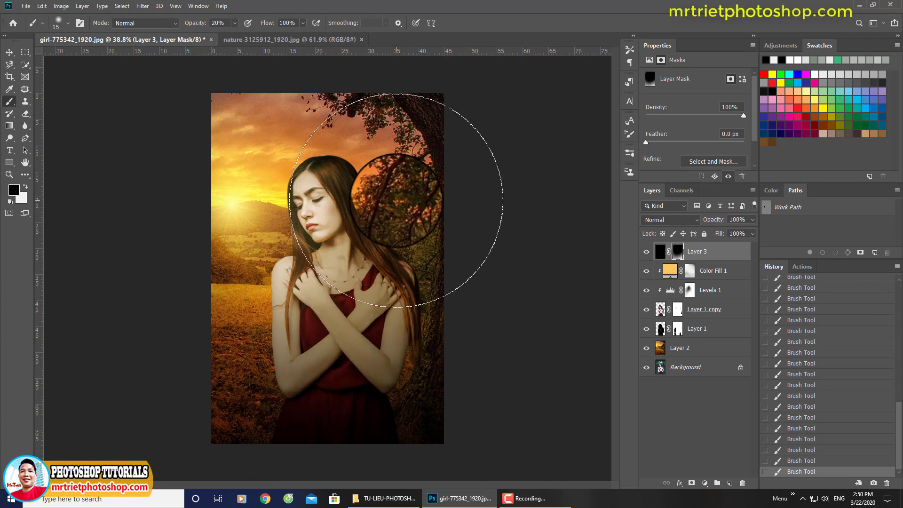
# - Compare the image with and without the black vignette layer
pyautogui.press('[')
pyautogui.click(646, 252)
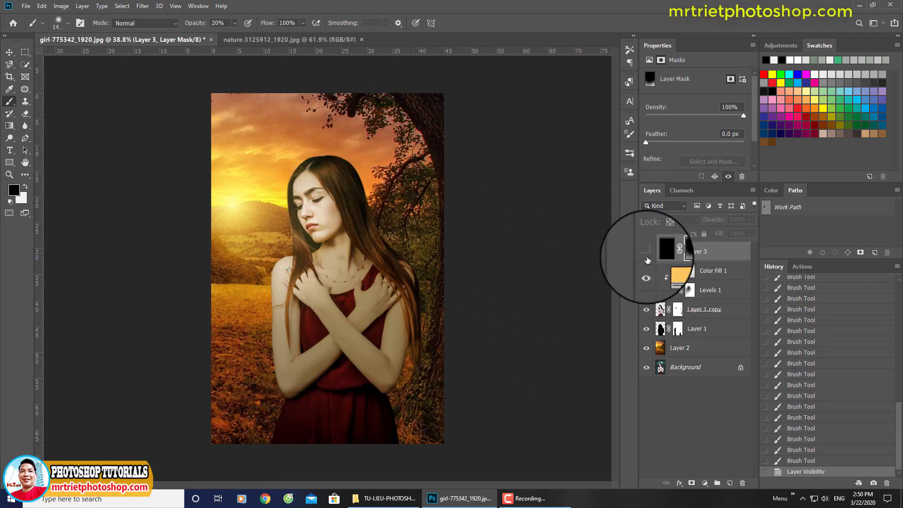
pyautogui.press(']')
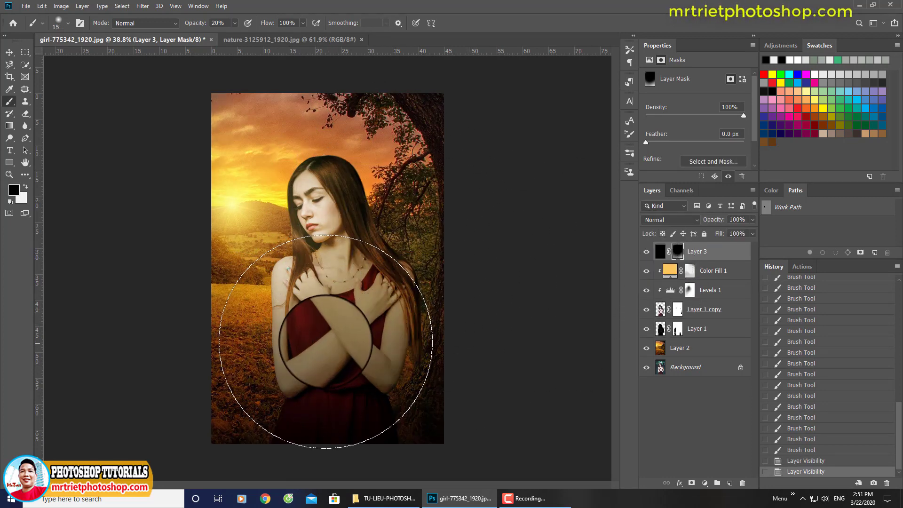
# - Deepen the vignette along the lower corners and the tree side with white at 20% brush opacity on the black layer's mask
pyautogui.click(325, 342)
pyautogui.press('x')
pyautogui.moveTo(147, 372); pyautogui.dragTo(200, 331)
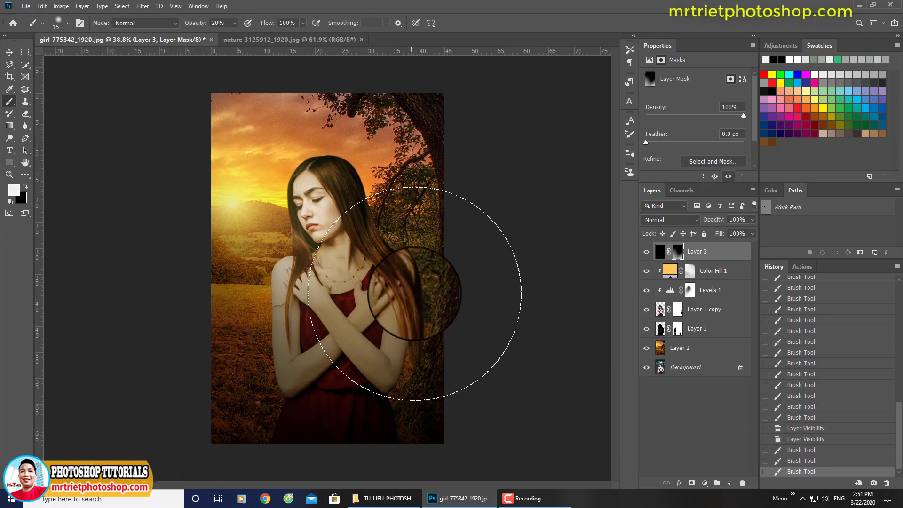
pyautogui.moveTo(421, 279)
pyautogui.mouseDown()
pyautogui.moveTo(451, 306)
pyautogui.moveTo(472, 366)
pyautogui.mouseUp()
pyautogui.click(471, 363)
pyautogui.moveTo(413, 342)
pyautogui.mouseDown()
pyautogui.moveTo(451, 381)
pyautogui.moveTo(433, 365)
pyautogui.moveTo(470, 343)
pyautogui.mouseUp()
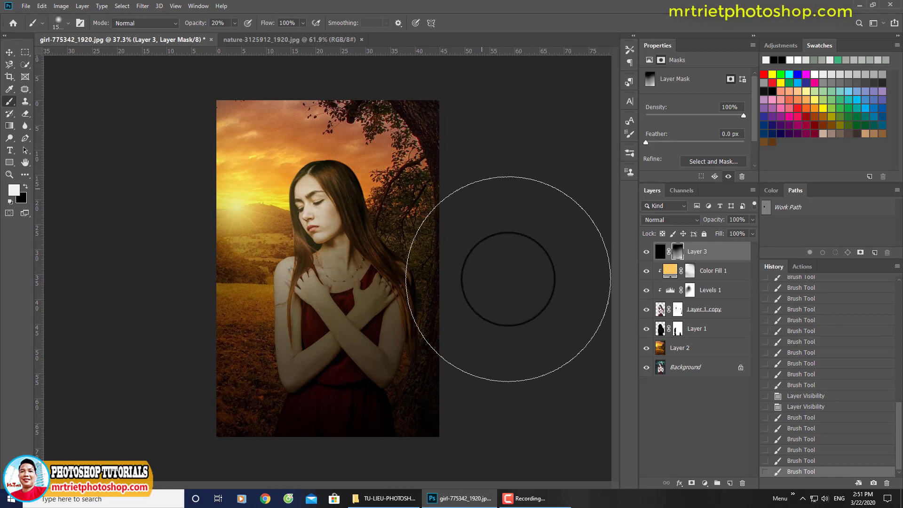
pyautogui.moveTo(496, 154); pyautogui.dragTo(501, 161)
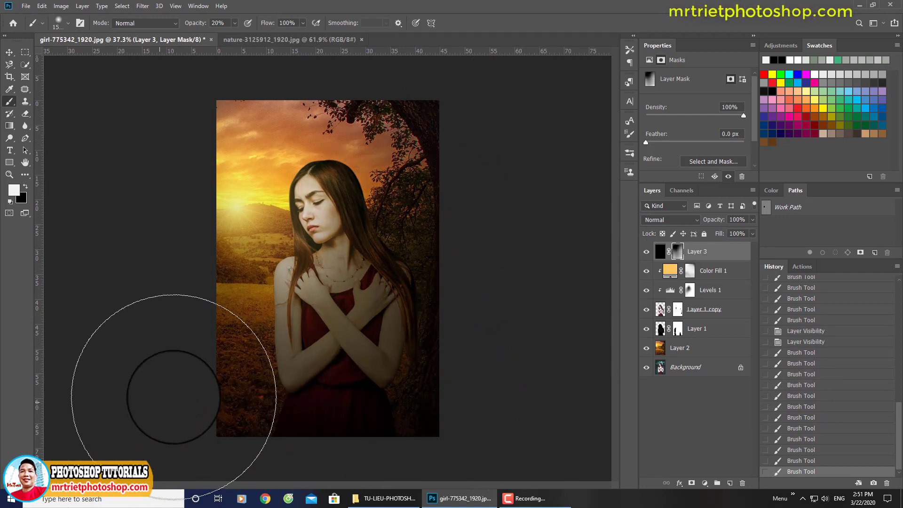
# - Lighten the sun side, the sky and the woman's face and chest with black on the vignette layer's mask
pyautogui.press('x')
pyautogui.moveTo(206, 277); pyautogui.dragTo(160, 298)
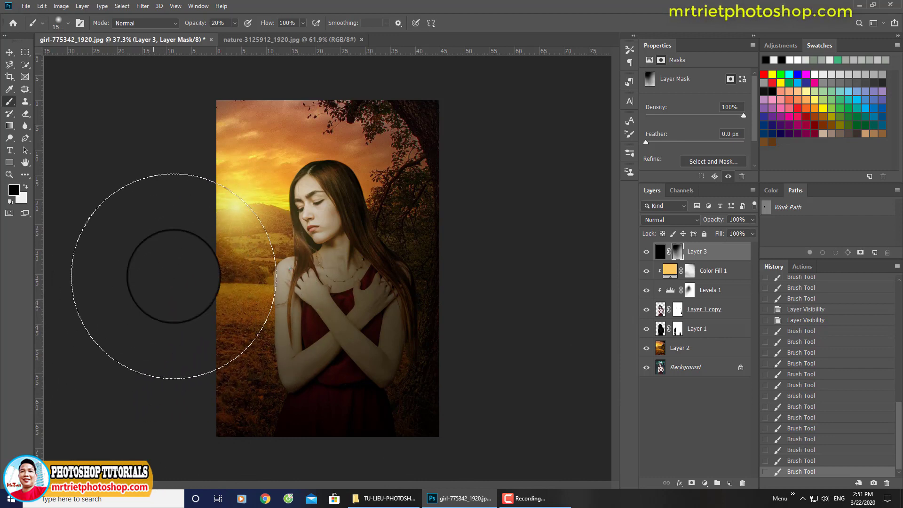
pyautogui.click(156, 263)
pyautogui.moveTo(157, 262); pyautogui.dragTo(158, 182)
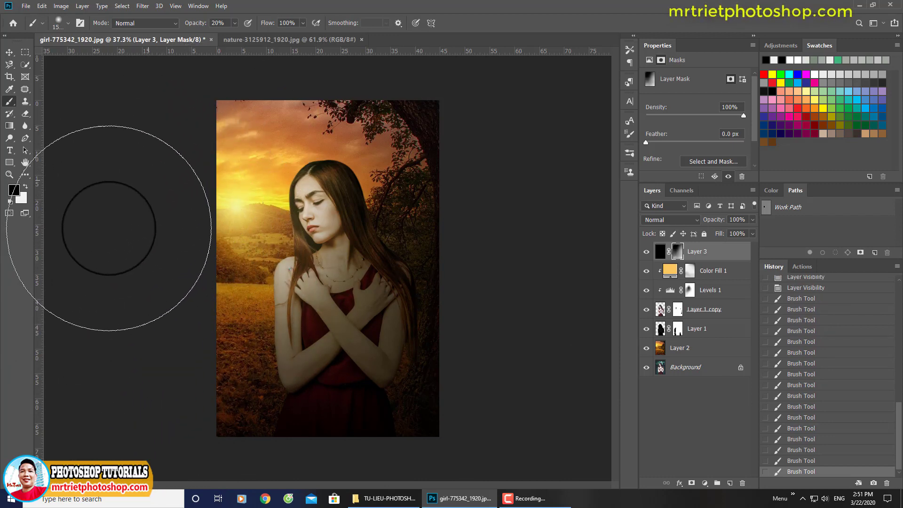
pyautogui.moveTo(311, 144); pyautogui.dragTo(371, 129)
pyautogui.moveTo(351, 242); pyautogui.dragTo(305, 258)
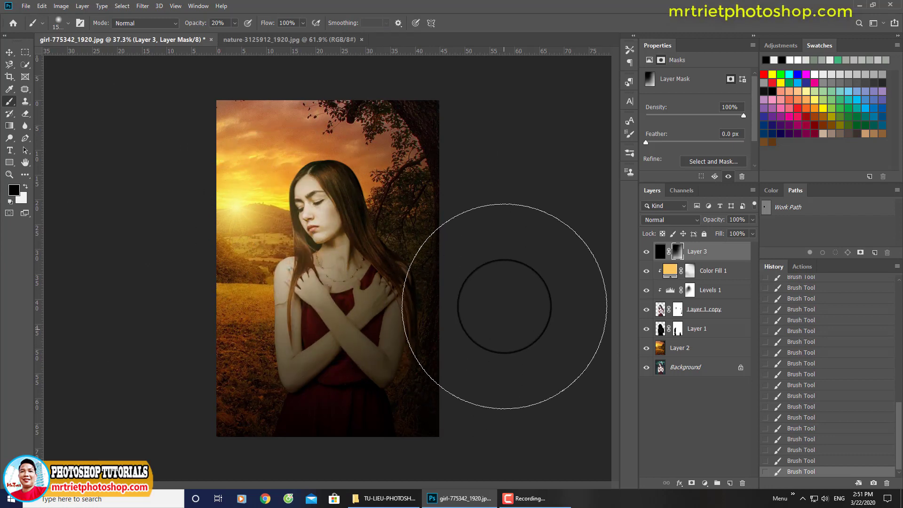
pyautogui.press('x')
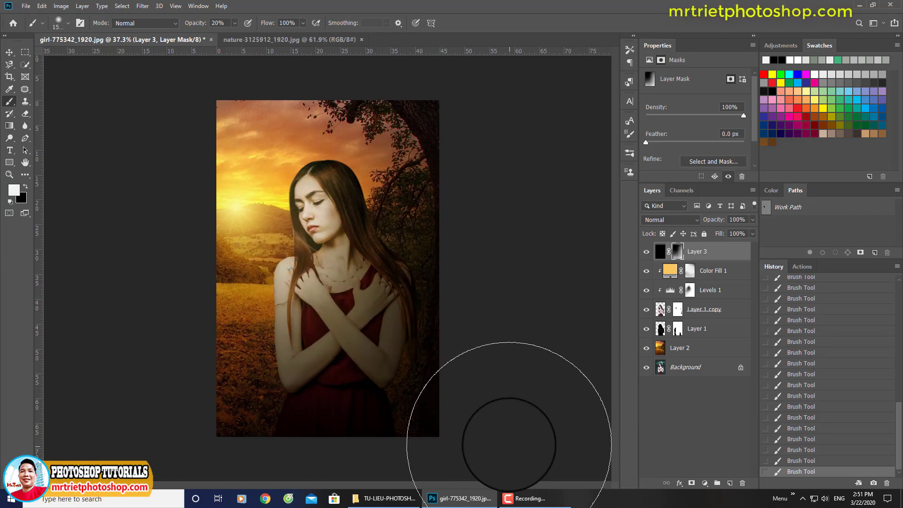
pyautogui.scroll(2, 576, 363)
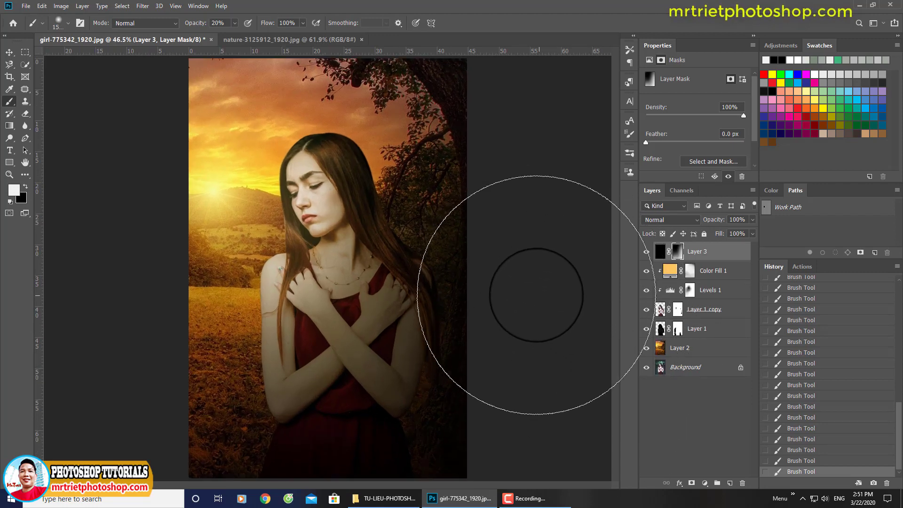
# - Compare the image with and without the warm Color Fill 1 layer
pyautogui.press('[')
pyautogui.press('[')
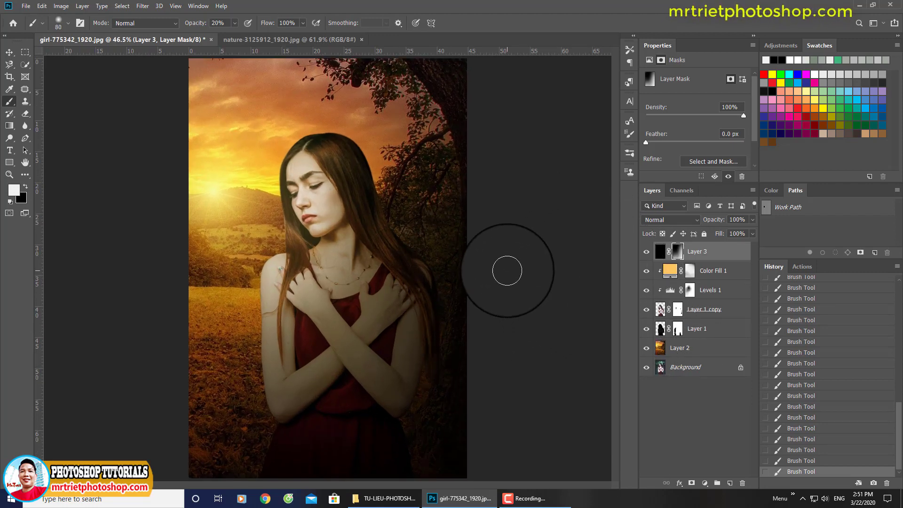
pyautogui.click(646, 274)
pyautogui.click(646, 275)
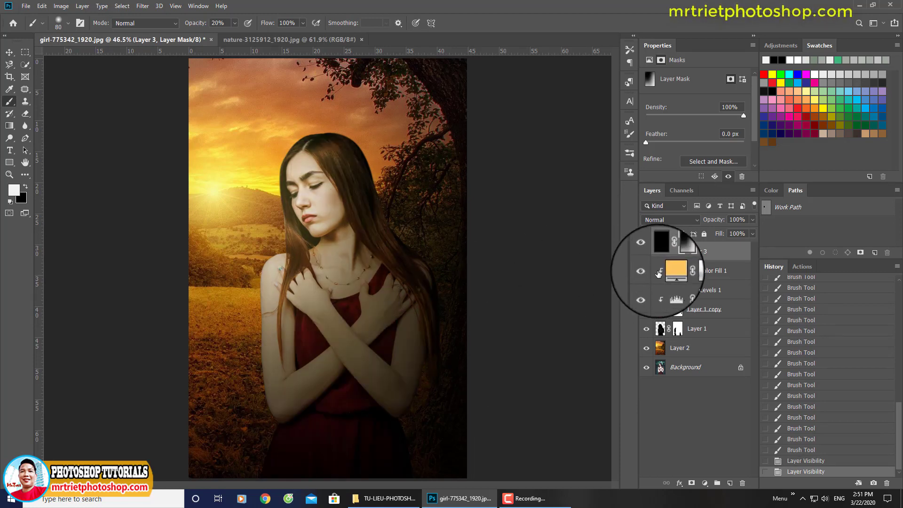
# - Strengthen the warm glow on the woman's face with white at 20% opacity and a 300 px brush on the Color Fill 1 mask
pyautogui.click(689, 274)
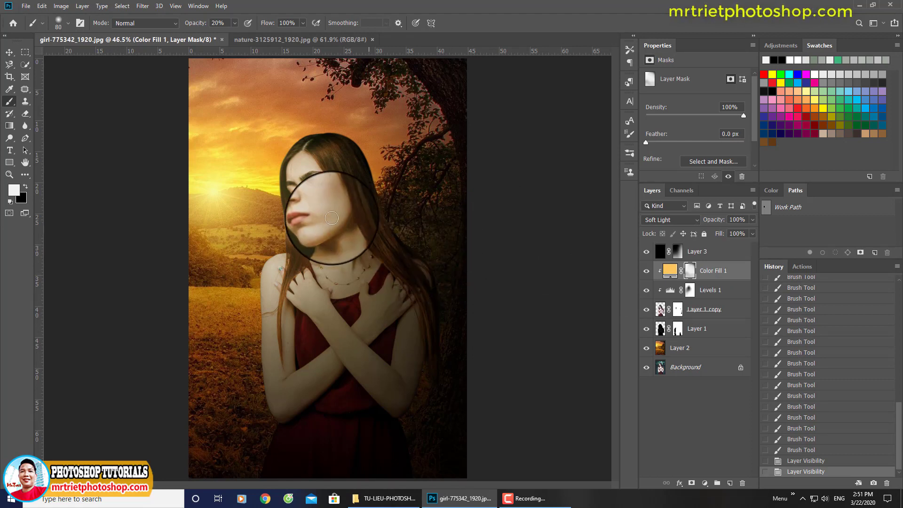
pyautogui.press(']')
pyautogui.press(']')
pyautogui.press(']')
pyautogui.press(']')
pyautogui.press(']')
pyautogui.press(']')
pyautogui.press(']')
pyautogui.press(']')
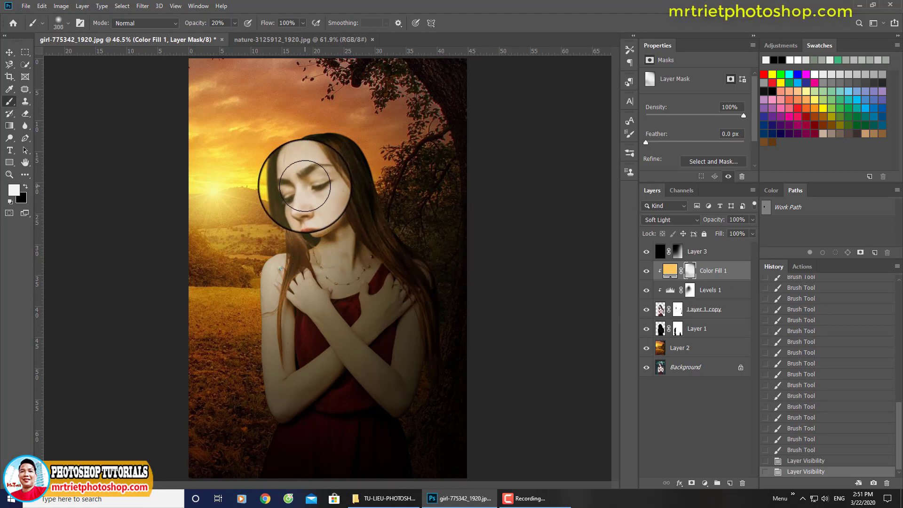
pyautogui.click(307, 196)
pyautogui.moveTo(301, 194)
pyautogui.mouseDown()
pyautogui.moveTo(300, 184)
pyautogui.moveTo(306, 233)
pyautogui.mouseUp()
pyautogui.moveTo(306, 231)
pyautogui.mouseDown()
pyautogui.moveTo(310, 193)
pyautogui.moveTo(314, 216)
pyautogui.mouseUp()
pyautogui.moveTo(313, 172)
pyautogui.mouseDown()
pyautogui.moveTo(299, 215)
pyautogui.moveTo(303, 208)
pyautogui.moveTo(324, 217)
pyautogui.mouseUp()
pyautogui.moveTo(323, 217)
pyautogui.mouseDown()
pyautogui.moveTo(319, 233)
pyautogui.moveTo(308, 174)
pyautogui.mouseUp()
pyautogui.moveTo(297, 227); pyautogui.dragTo(297, 203)
# - Add warm light along the woman's sun-side shoulder and upper arm with white at 20% opacity on the Color Fill 1 mask
pyautogui.moveTo(299, 266); pyautogui.dragTo(282, 282)
pyautogui.moveTo(277, 282)
pyautogui.mouseDown()
pyautogui.moveTo(262, 262)
pyautogui.moveTo(254, 306)
pyautogui.mouseUp()
pyautogui.moveTo(256, 300)
pyautogui.mouseDown()
pyautogui.moveTo(252, 322)
pyautogui.moveTo(264, 283)
pyautogui.mouseUp()
# - Soften the warm tint from the lower face down toward the shoulder with black at 20% opacity on the Color Fill 1 mask
pyautogui.press('x')
pyautogui.moveTo(311, 220); pyautogui.dragTo(304, 222)
pyautogui.moveTo(304, 222)
pyautogui.mouseDown()
pyautogui.moveTo(312, 172)
pyautogui.moveTo(308, 223)
pyautogui.moveTo(322, 216)
pyautogui.moveTo(321, 165)
pyautogui.moveTo(315, 224)
pyautogui.moveTo(324, 233)
pyautogui.moveTo(308, 241)
pyautogui.moveTo(338, 245)
pyautogui.moveTo(318, 170)
pyautogui.moveTo(274, 207)
pyautogui.moveTo(283, 146)
pyautogui.moveTo(268, 252)
pyautogui.mouseUp()
pyautogui.press('x')
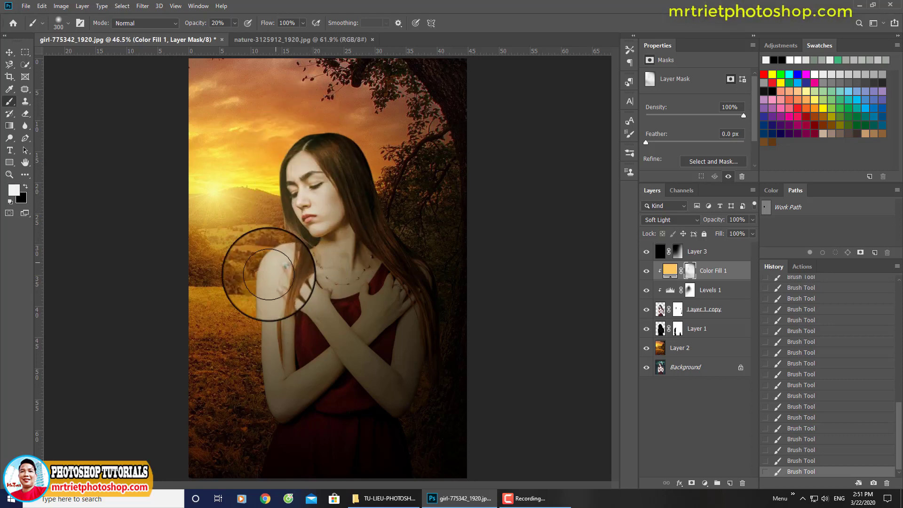
# - Change the Color Fill 1 layer's color to a deeper, more saturated orange matching the sunset sky
pyautogui.click(663, 275)
pyautogui.press('x')
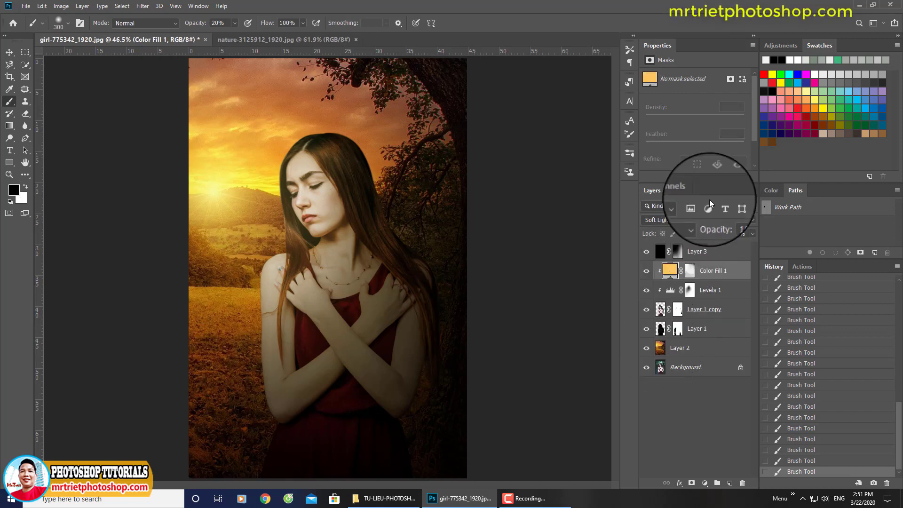
pyautogui.doubleClick(670, 275)
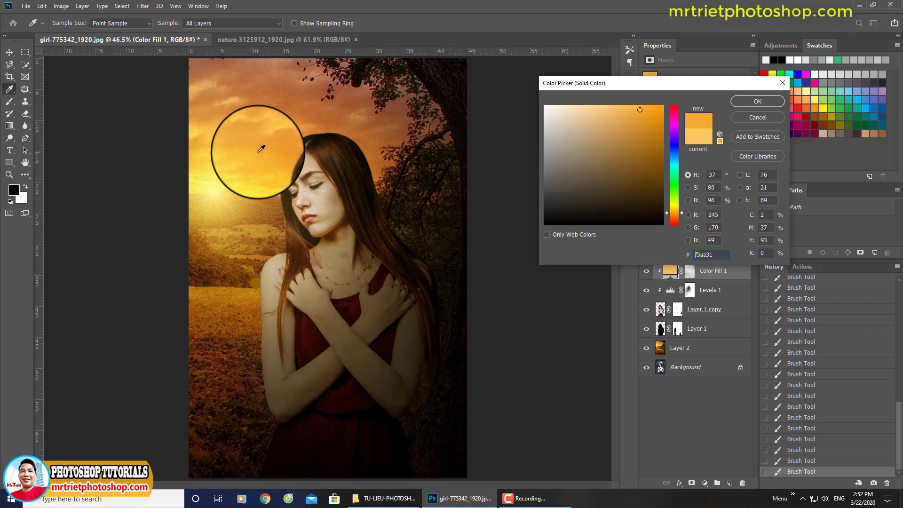
pyautogui.click(752, 102)
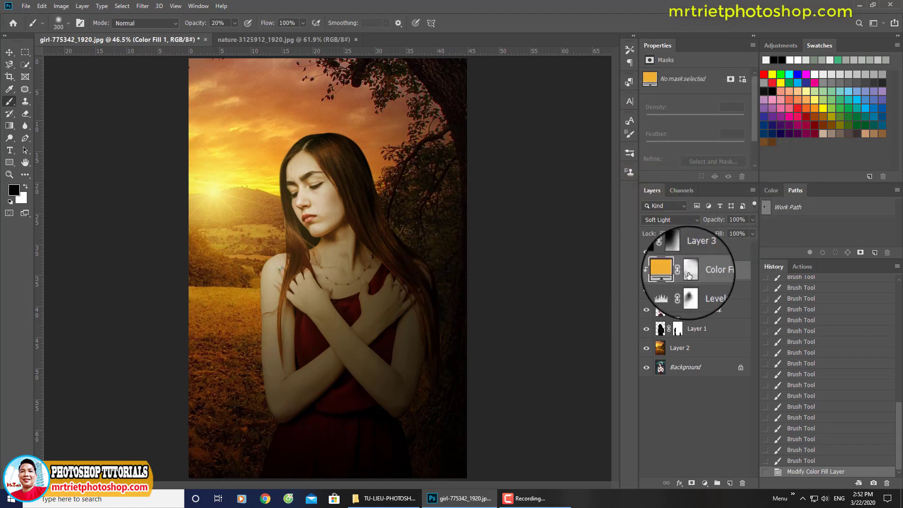
# - Reduce the orange tint on the woman's hair and shadow side with black at 20% brush opacity on the Color Fill 1 mask
pyautogui.click(689, 273)
pyautogui.press('x')
pyautogui.press('x')
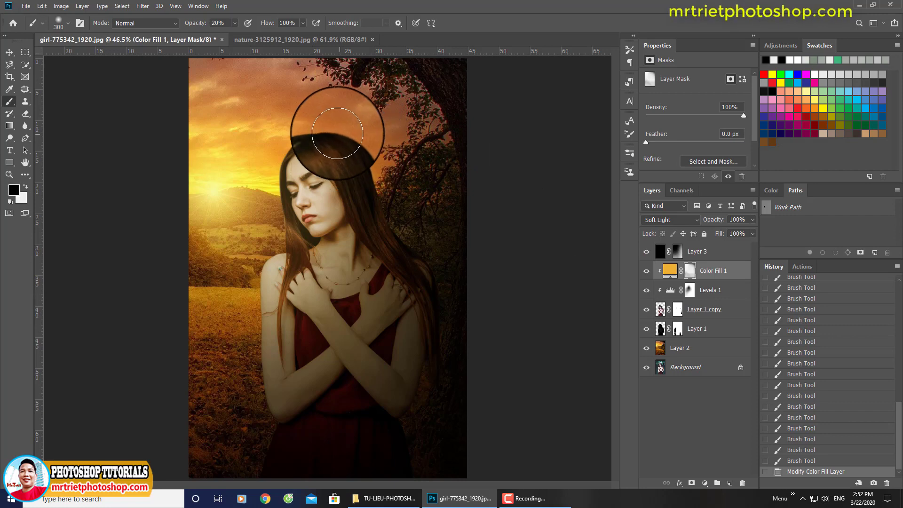
pyautogui.moveTo(343, 132)
pyautogui.mouseDown()
pyautogui.moveTo(405, 217)
pyautogui.moveTo(374, 172)
pyautogui.mouseUp()
pyautogui.moveTo(439, 251)
pyautogui.mouseDown()
pyautogui.moveTo(472, 314)
pyautogui.moveTo(344, 115)
pyautogui.moveTo(456, 180)
pyautogui.moveTo(487, 290)
pyautogui.mouseUp()
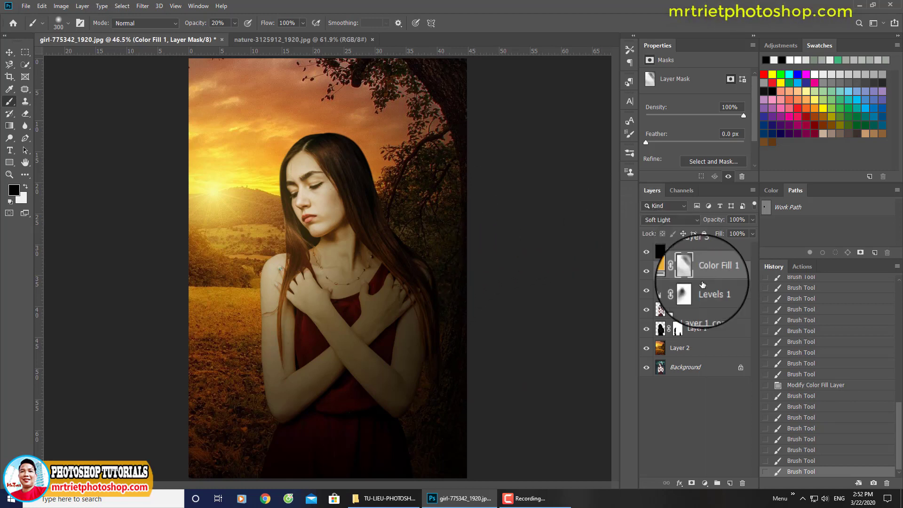
# - Group all layers from Layer 3 down to Layer 2, leaving the Background outside the group
pyautogui.click(701, 252)
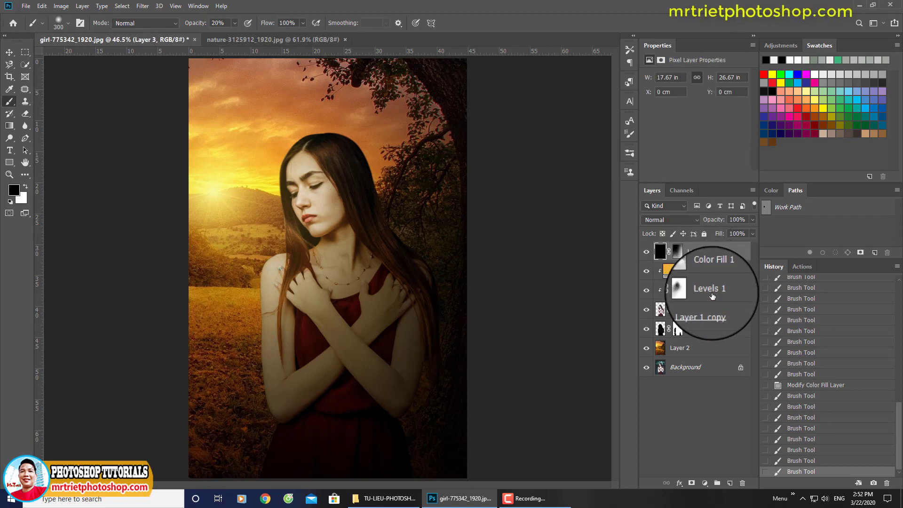
pyautogui.keyDown('shift'); pyautogui.click(712, 354); pyautogui.keyUp('shift')
pyautogui.hotkey('ctrl', 'g')
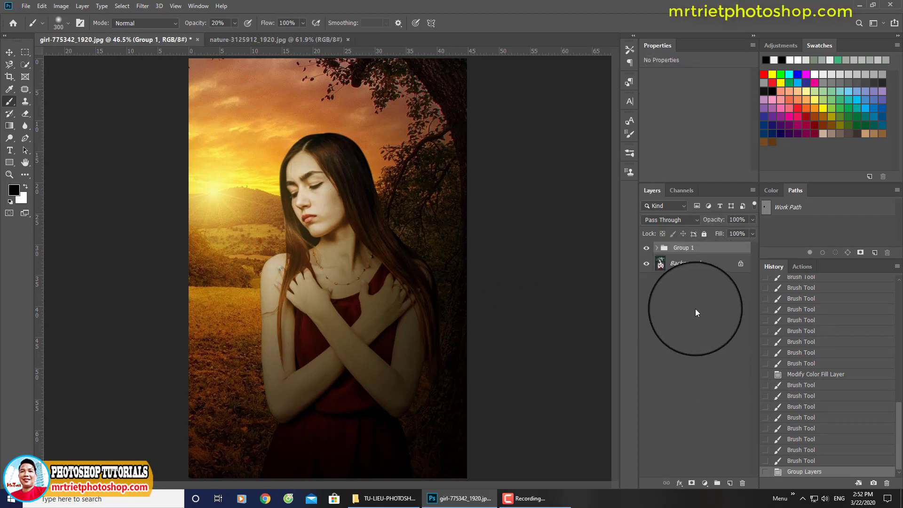
# - Compare the finished composite with the original photo by hiding and showing the layer group twice
pyautogui.click(644, 249)
pyautogui.click(644, 249)
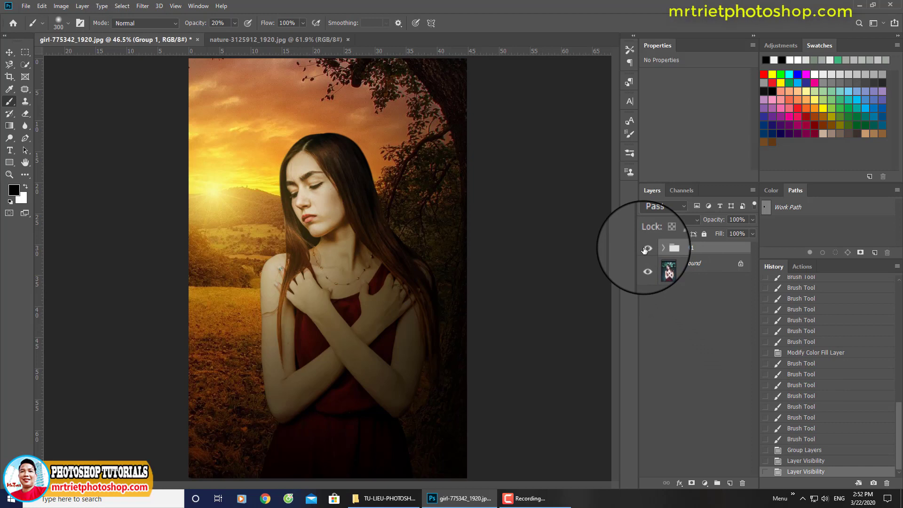
pyautogui.click(644, 249)
pyautogui.click(644, 249)
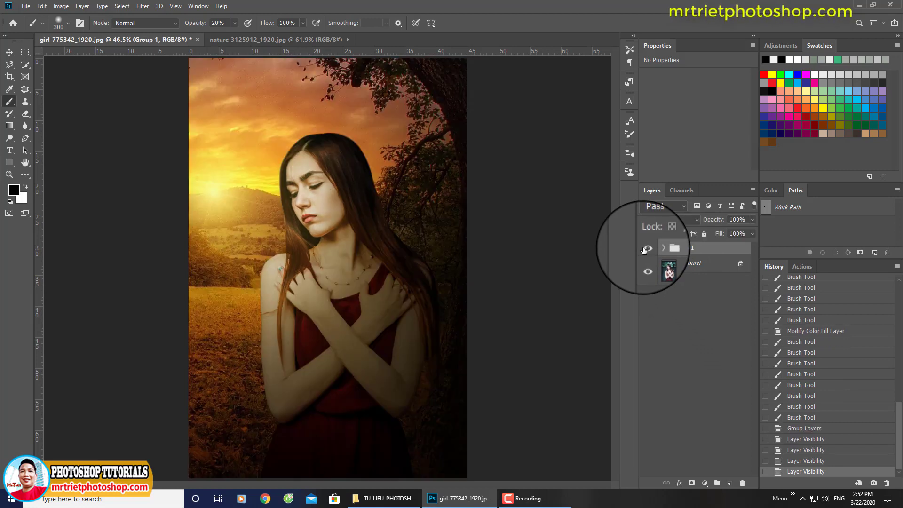